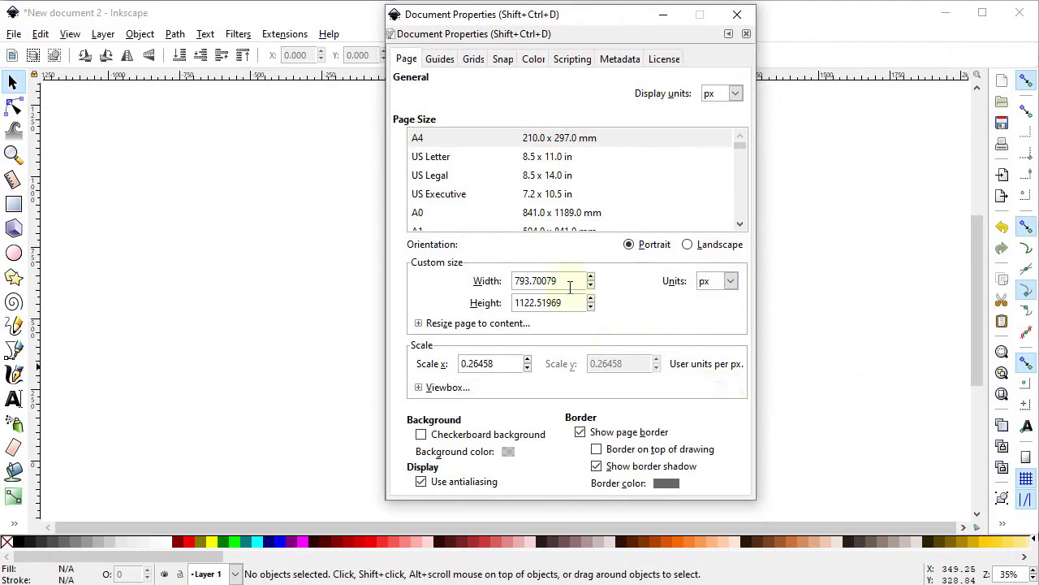
Set the custom page size to 1280 px wide by 720 px high and close the document properties
double_click(570, 286)
text(1280)
drag(566, 302, 524, 302)
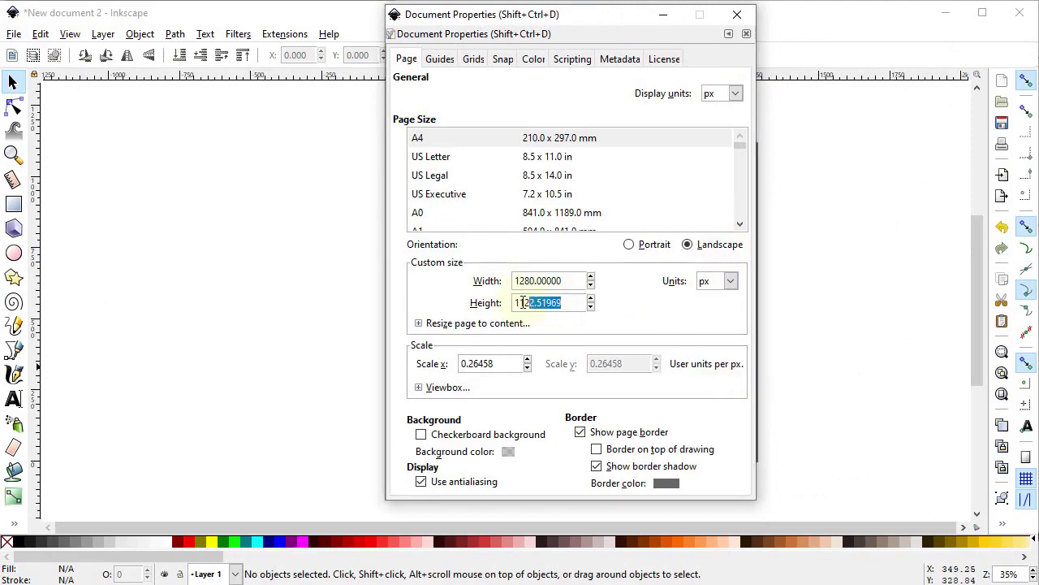
text(720)
key(Return)
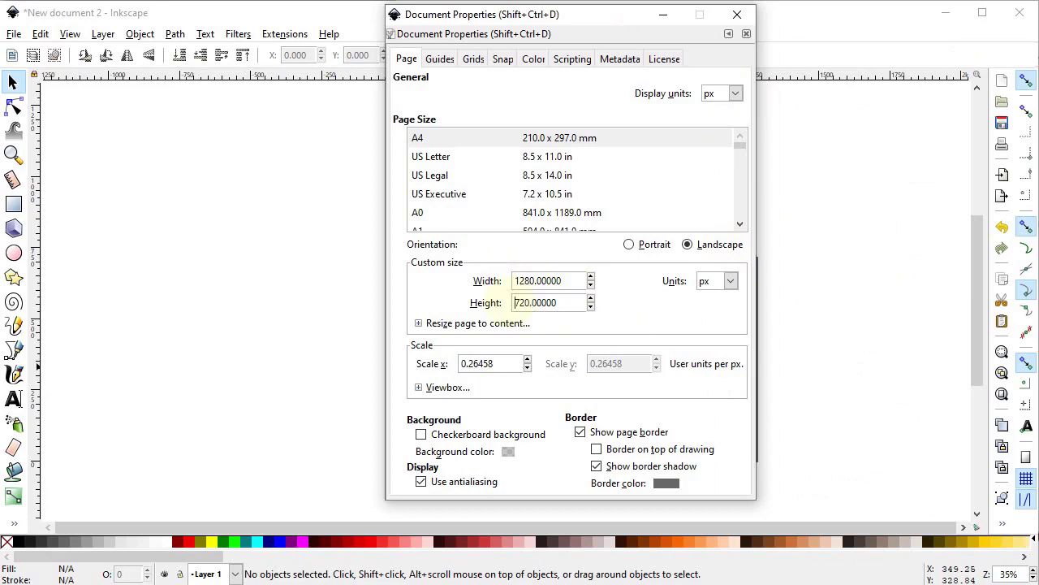
click(737, 14)
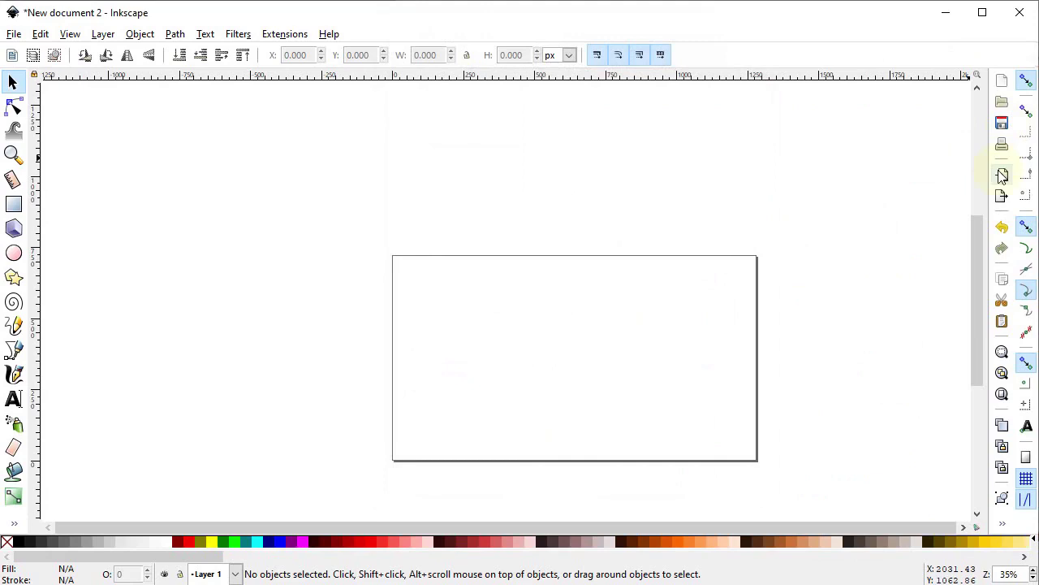
Open the Fill and Stroke and the Align and Distribute dialogs and fit the page in the window
click(1001, 530)
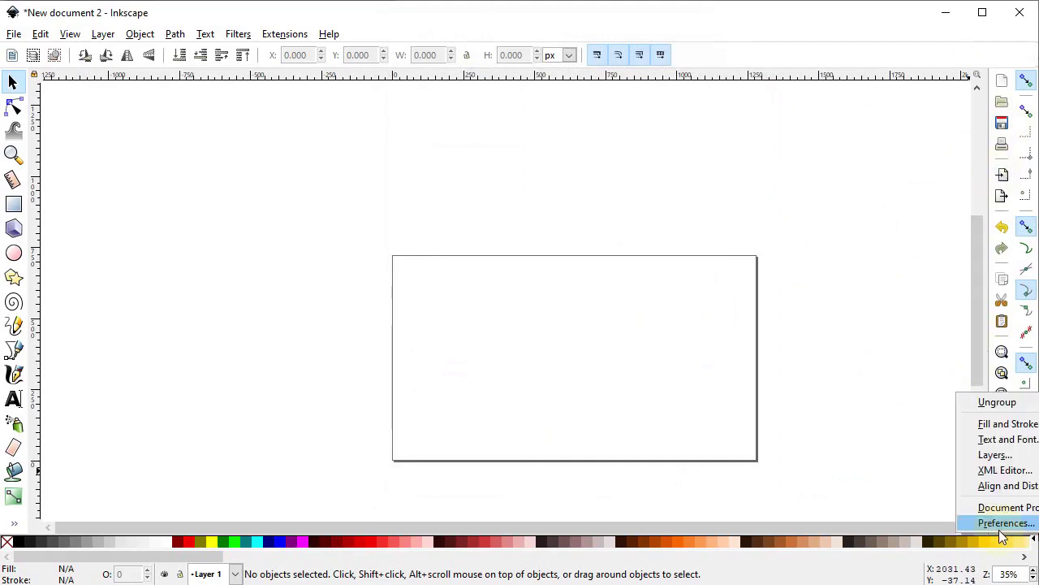
click(1006, 424)
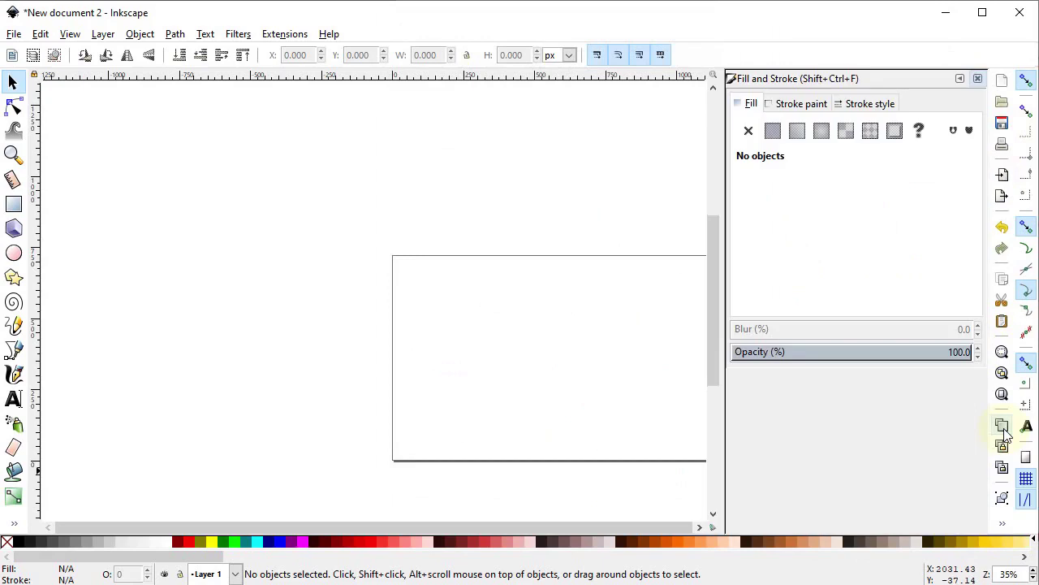
click(1001, 528)
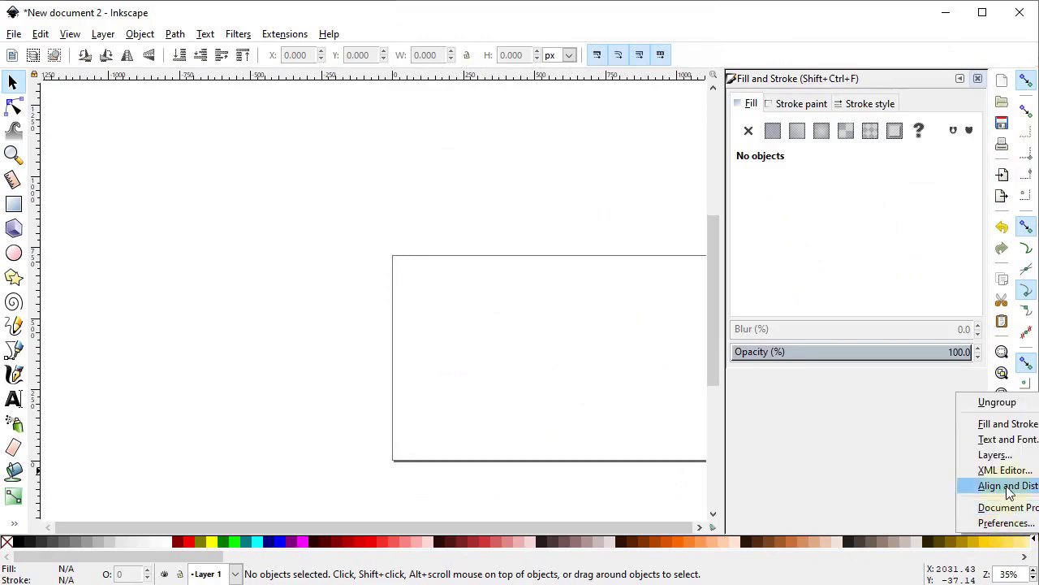
click(1007, 486)
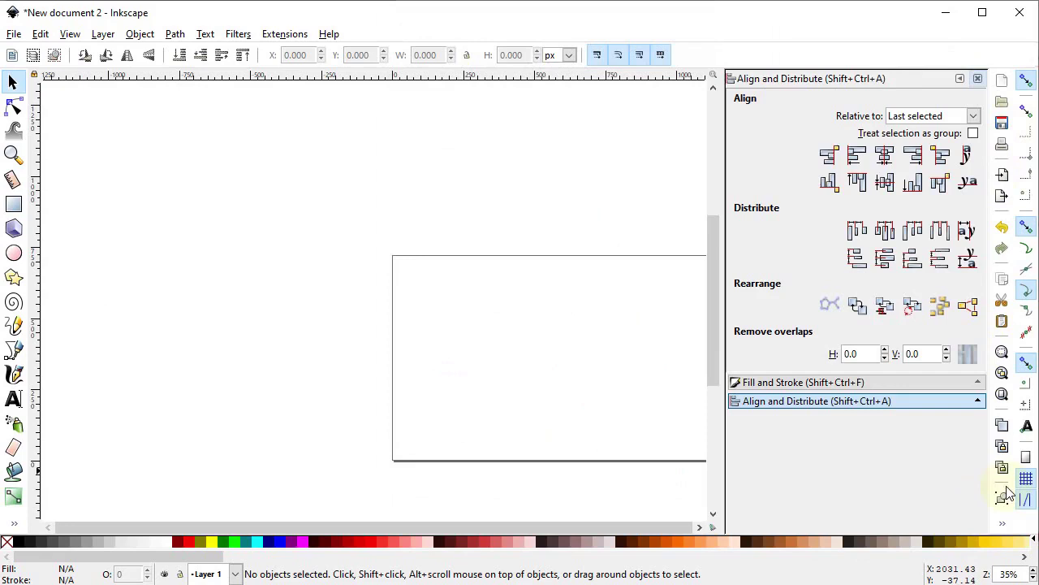
click(1001, 394)
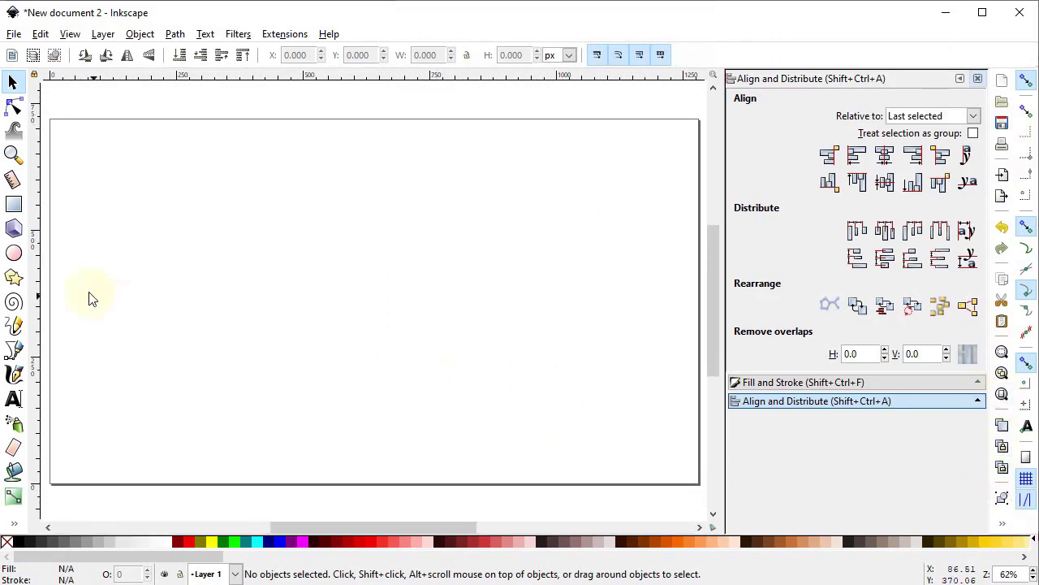
Draw a circle about 282 px in diameter near the page centre, with no fill and a black stroke
click(13, 254)
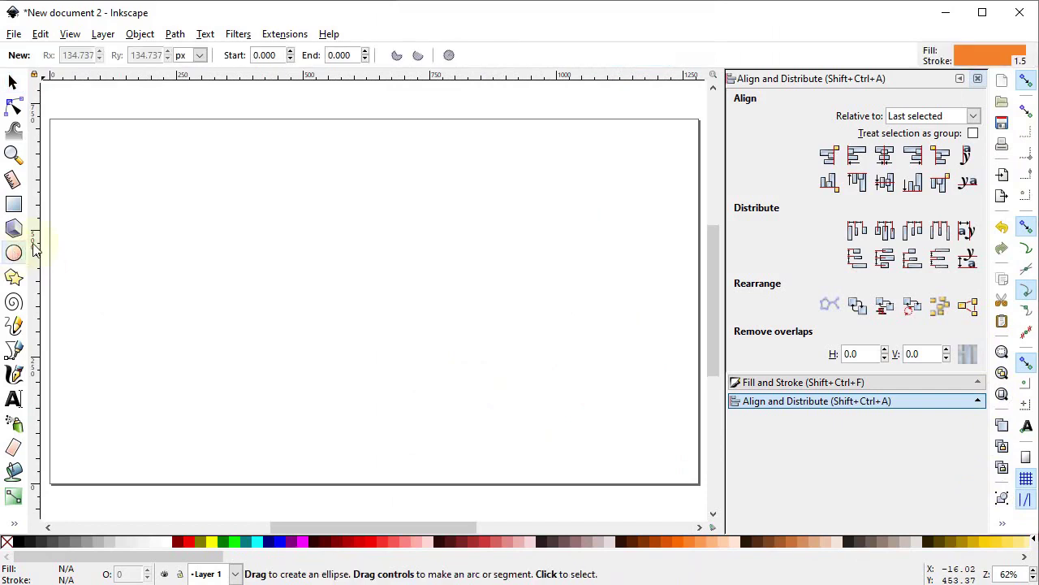
mouse_move(263, 228)
mouse_down()
mouse_move(355, 343)
mouse_move(417, 374)
mouse_move(406, 369)
mouse_up()
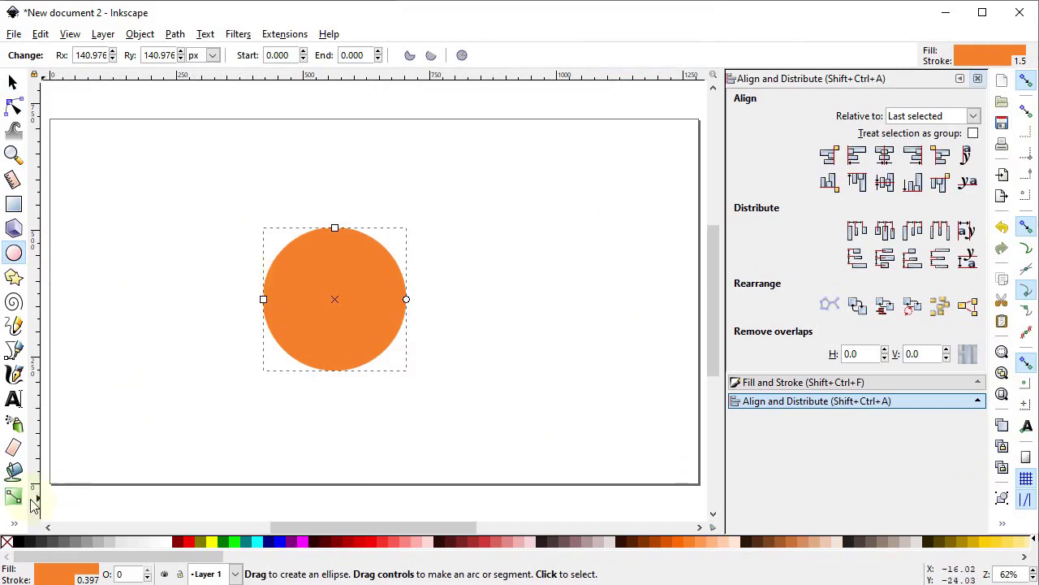
click(8, 542)
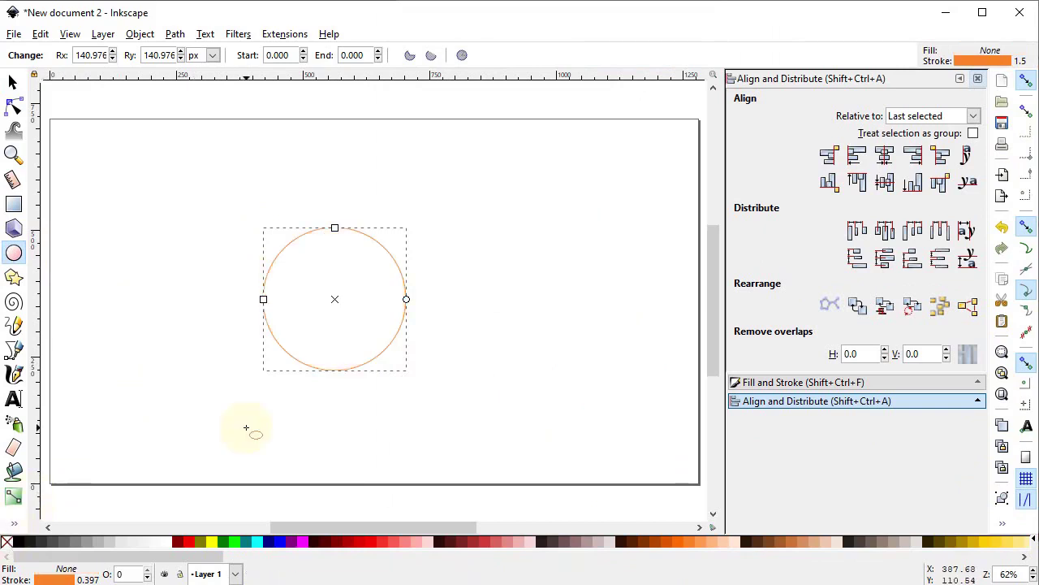
shift+click(22, 543)
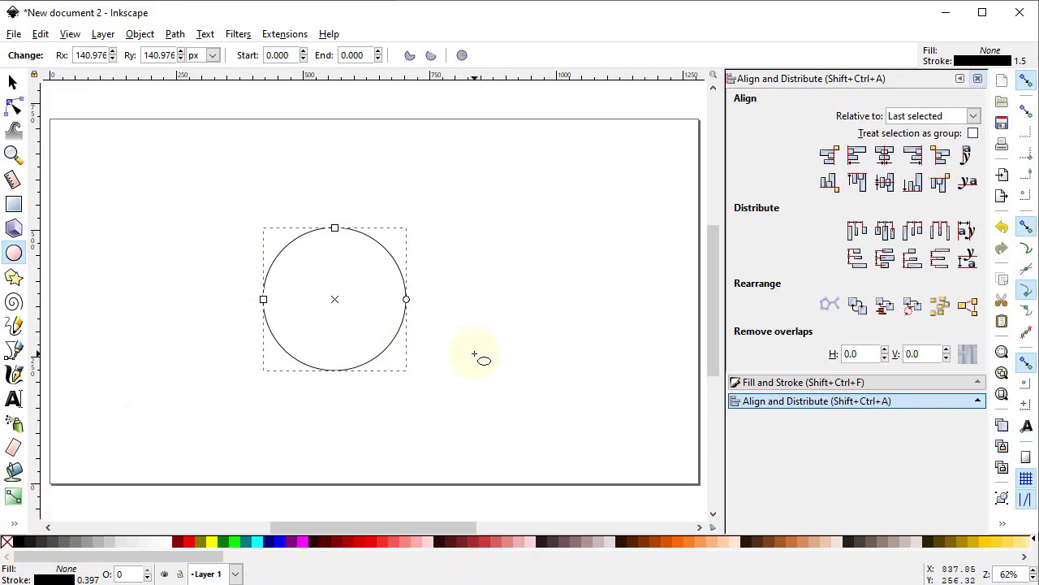
Lock the circle's proportions and set its height to 250 px
click(12, 82)
click(467, 56)
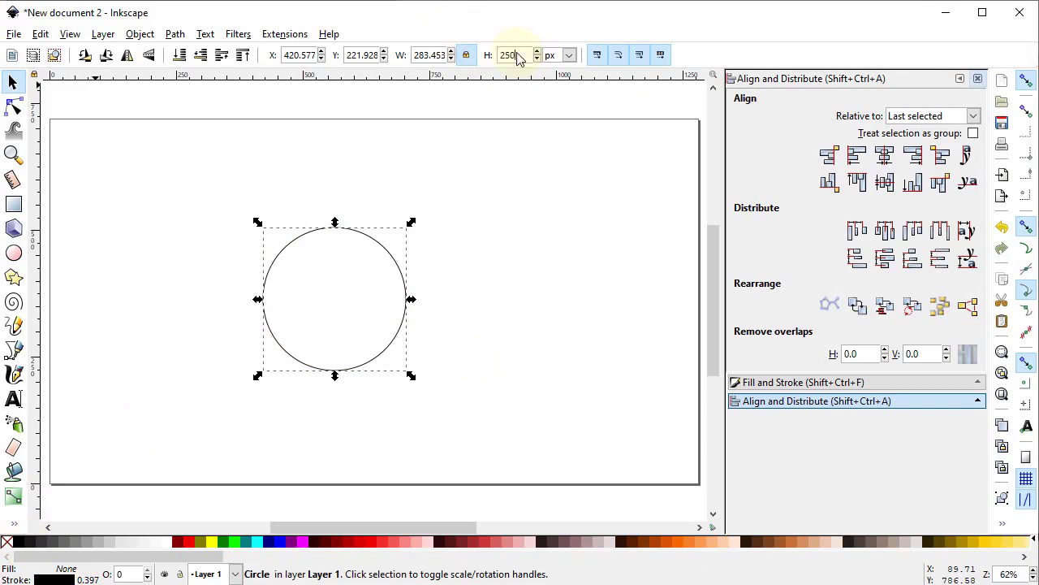
key(Return)
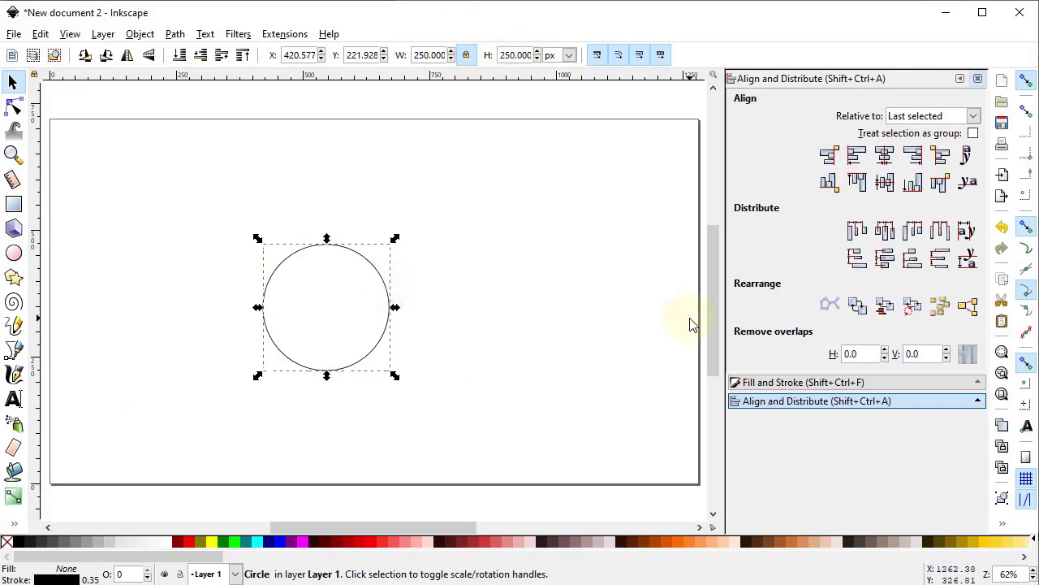
Change the circle's stroke unit to px and set the stroke width to 3 px
click(804, 382)
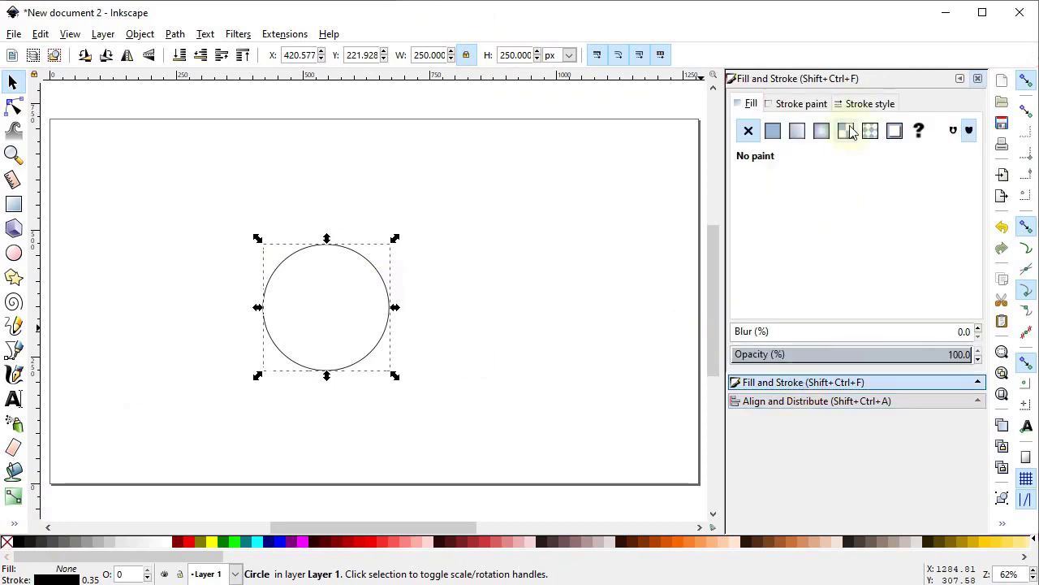
click(869, 104)
click(900, 128)
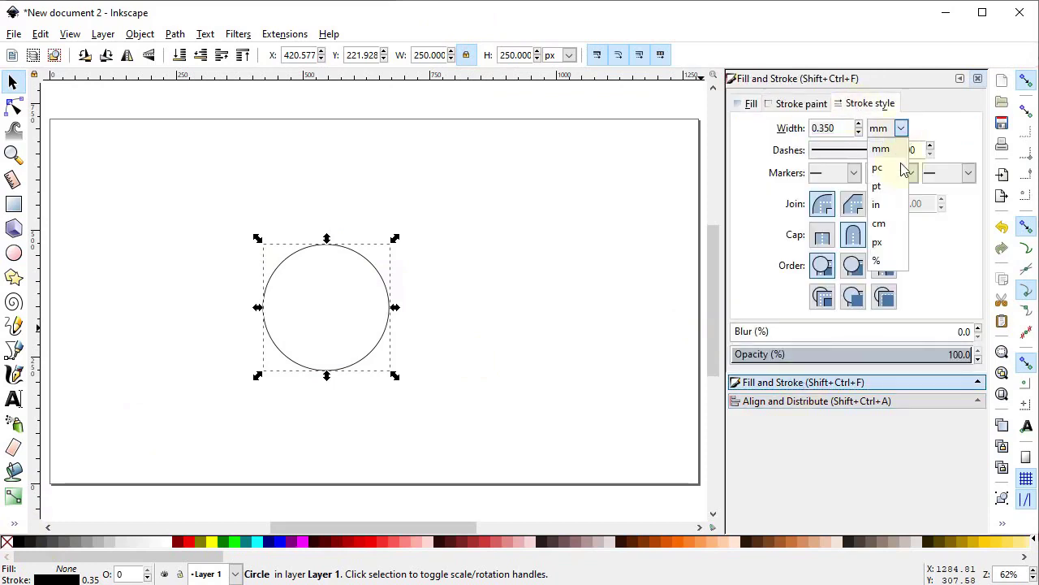
click(879, 242)
triple_click(840, 127)
key(Return)
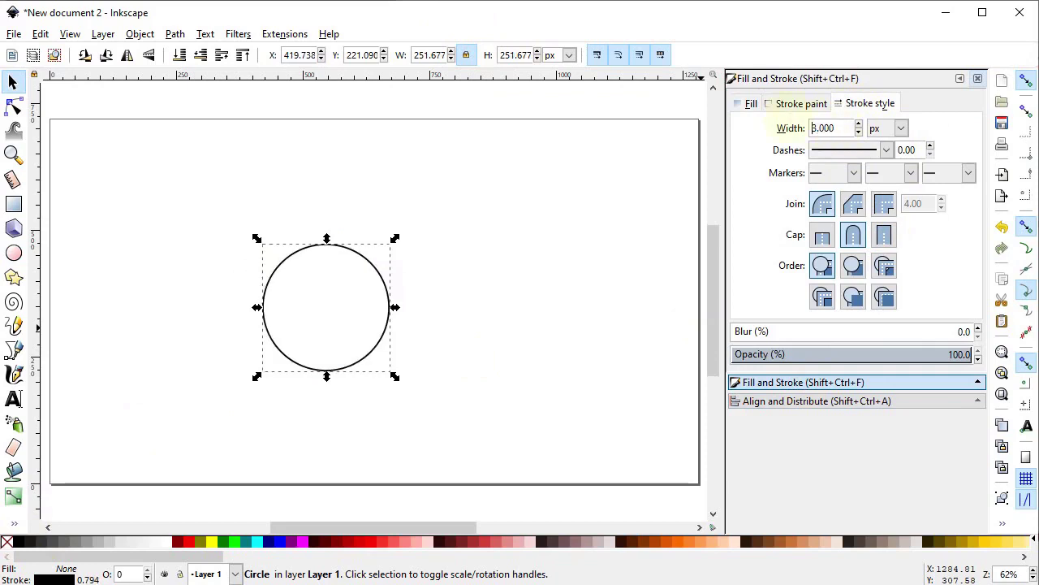
Draw a larger circle to the right of the first one and set its height to 350 px
click(13, 253)
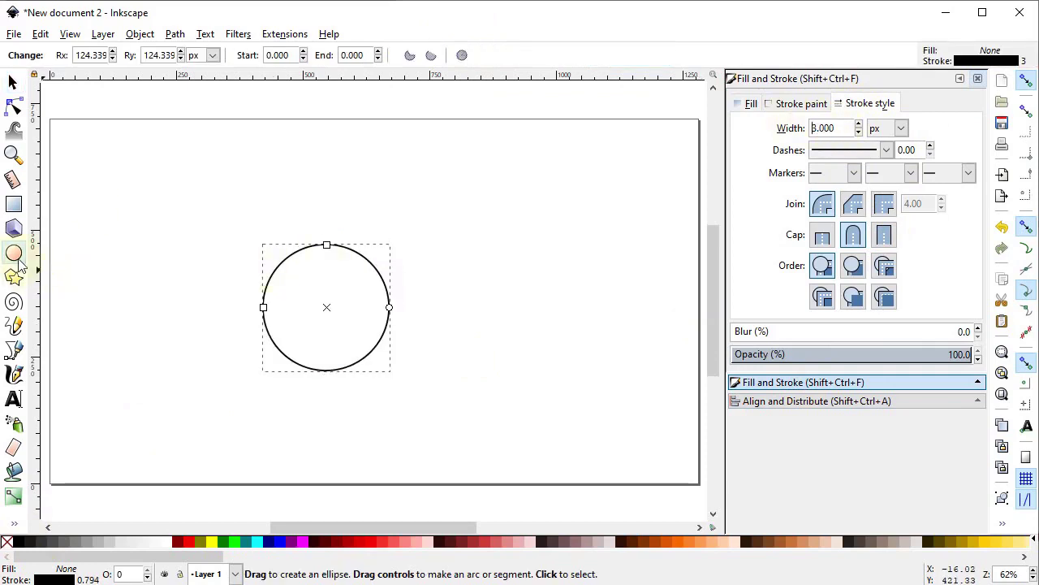
drag(433, 166, 615, 382)
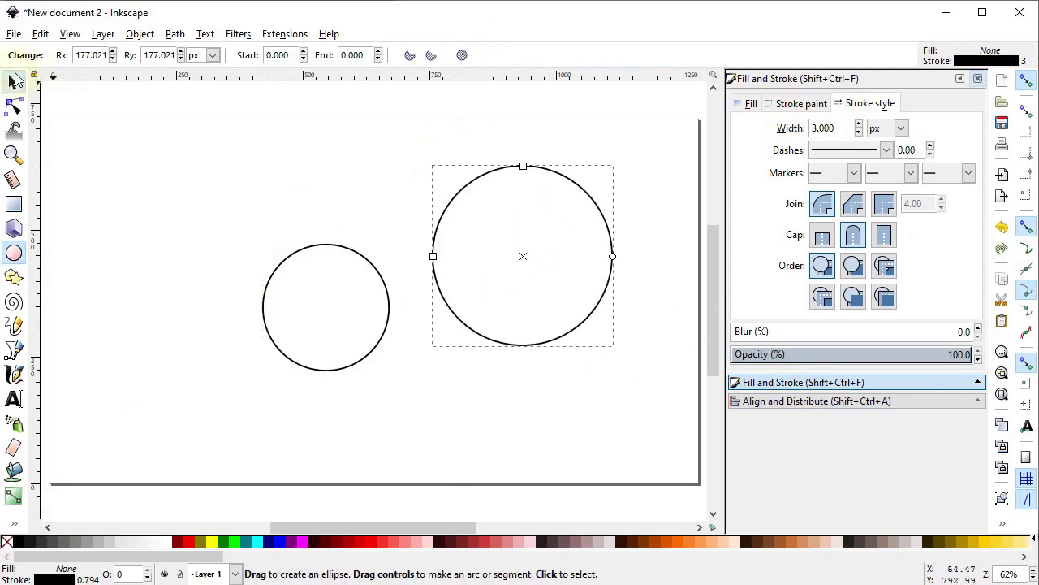
click(16, 79)
triple_click(515, 53)
text(350)
key(Return)
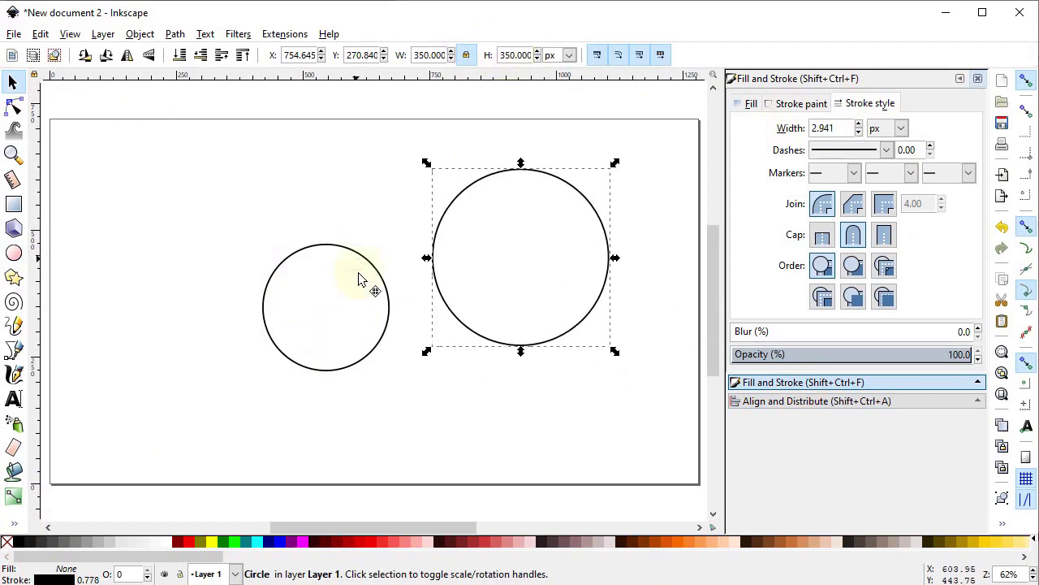
Place the large circle above the small one, enable quadrant-point snapping, and snap its lowest point to the small circle's top
drag(359, 274, 375, 365)
drag(517, 316, 333, 280)
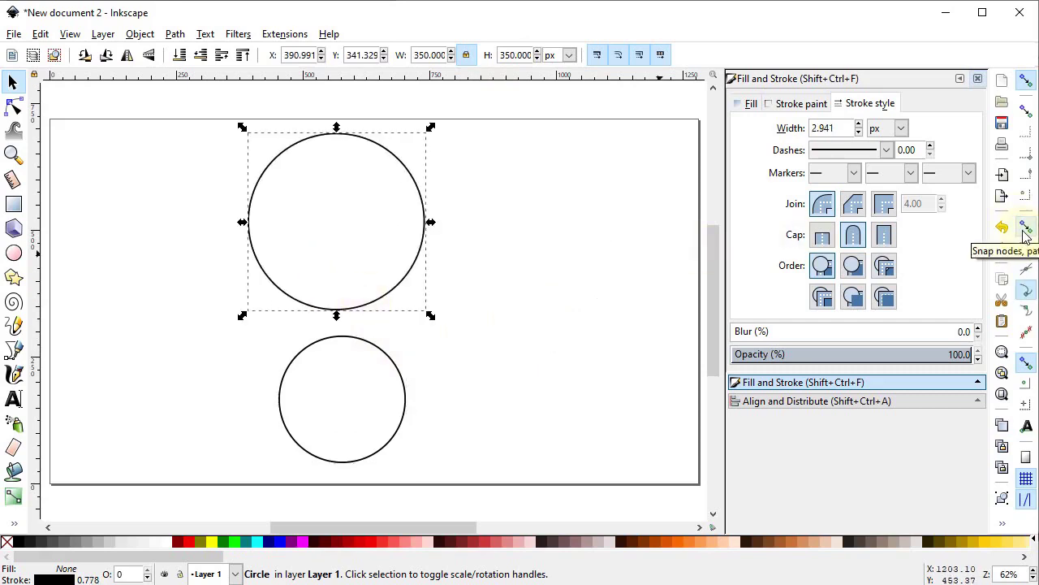
click(1027, 312)
click(410, 341)
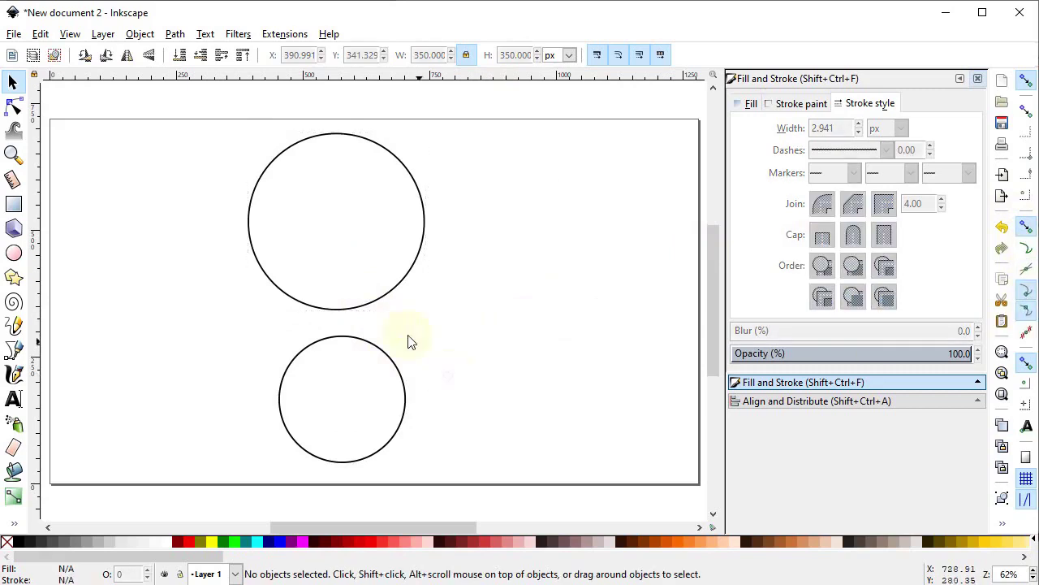
drag(350, 308, 360, 329)
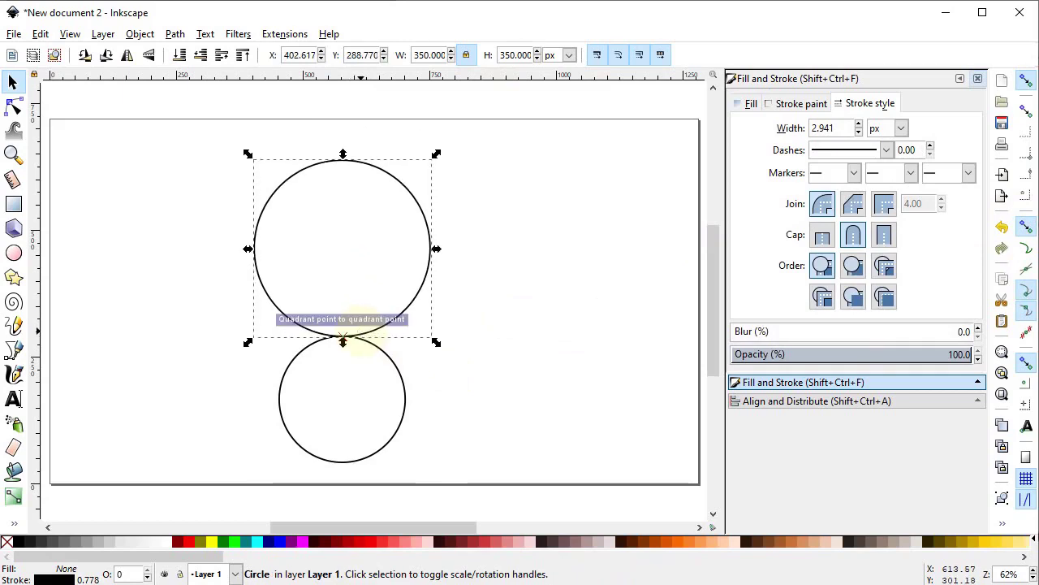
Draw a horizontal line about 447 px long from the large circle's left quadrant point past its right edge, with a 3 px stroke
click(14, 349)
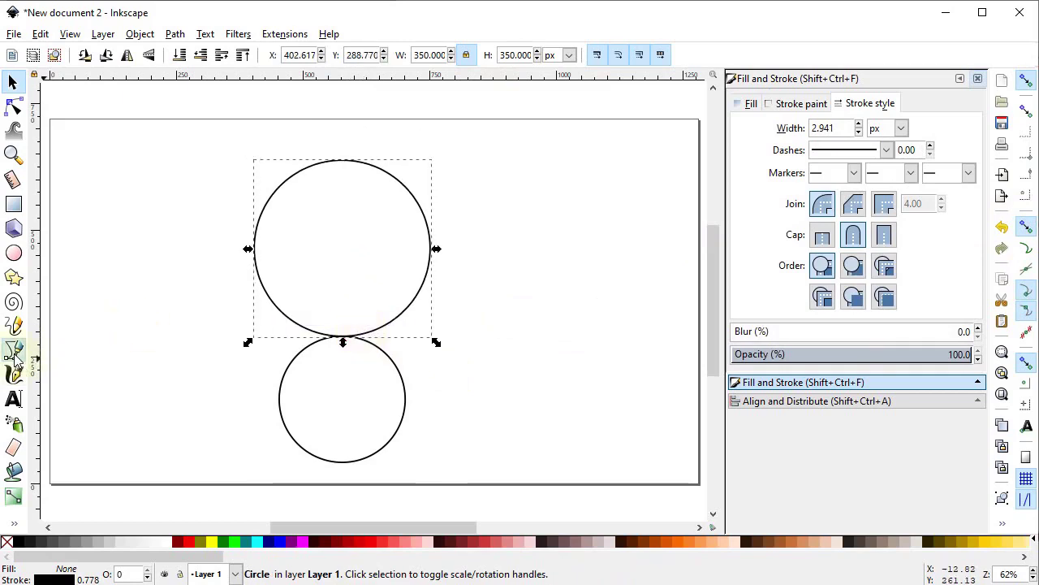
click(260, 251)
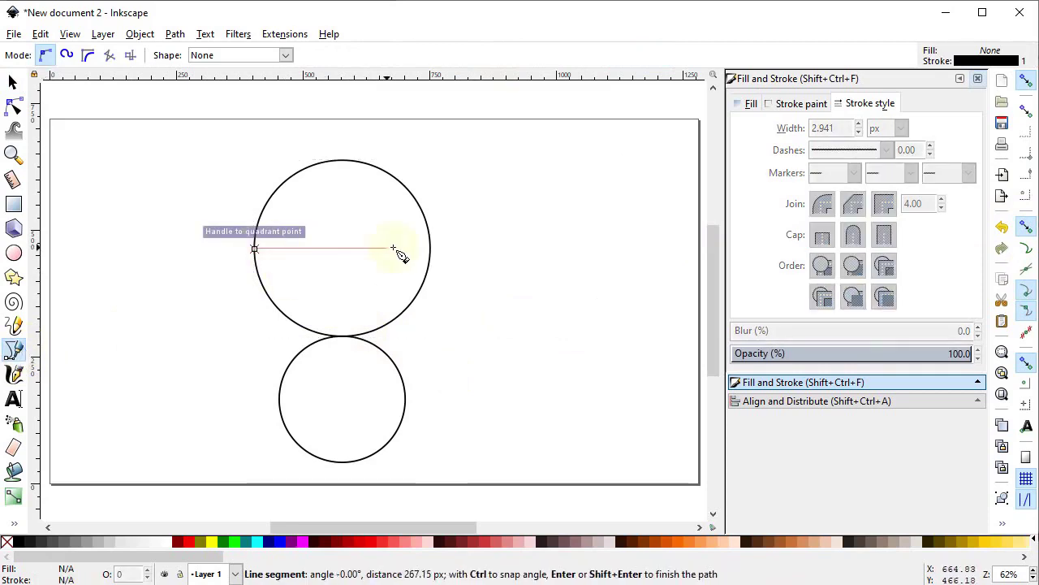
click(480, 248)
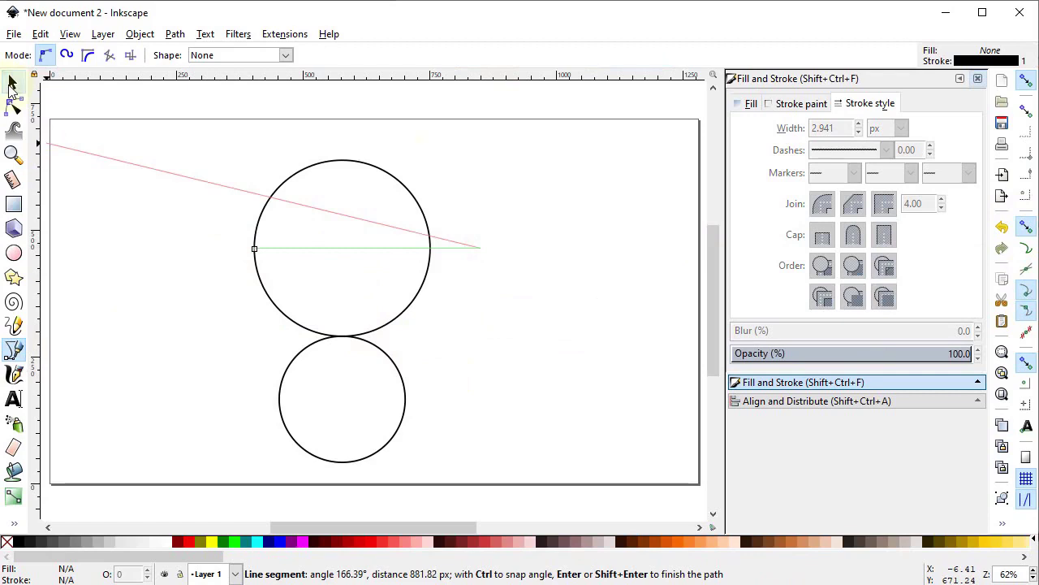
click(13, 81)
triple_click(839, 129)
text(3)
key(Return)
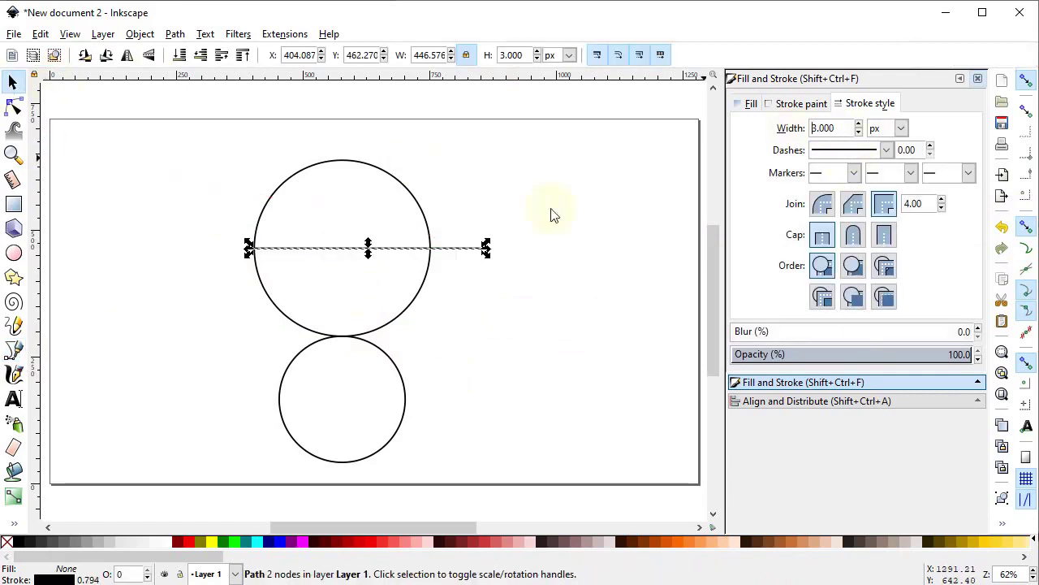
Duplicate the line twice, snapping one copy's left end to the circles' contact point and the other's to the small circle's left quadrant point
right_click(316, 248)
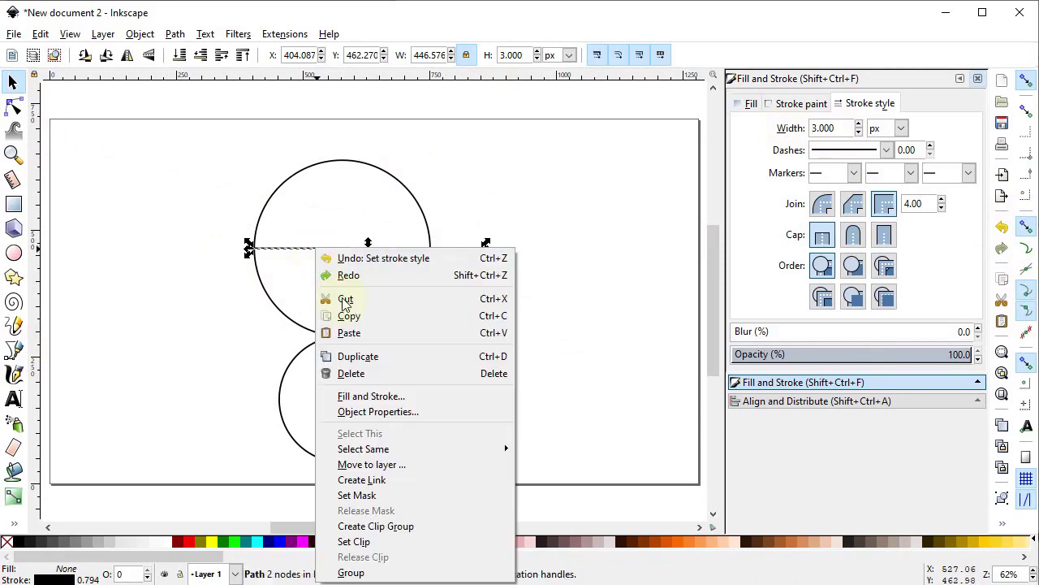
click(360, 355)
drag(285, 257, 382, 351)
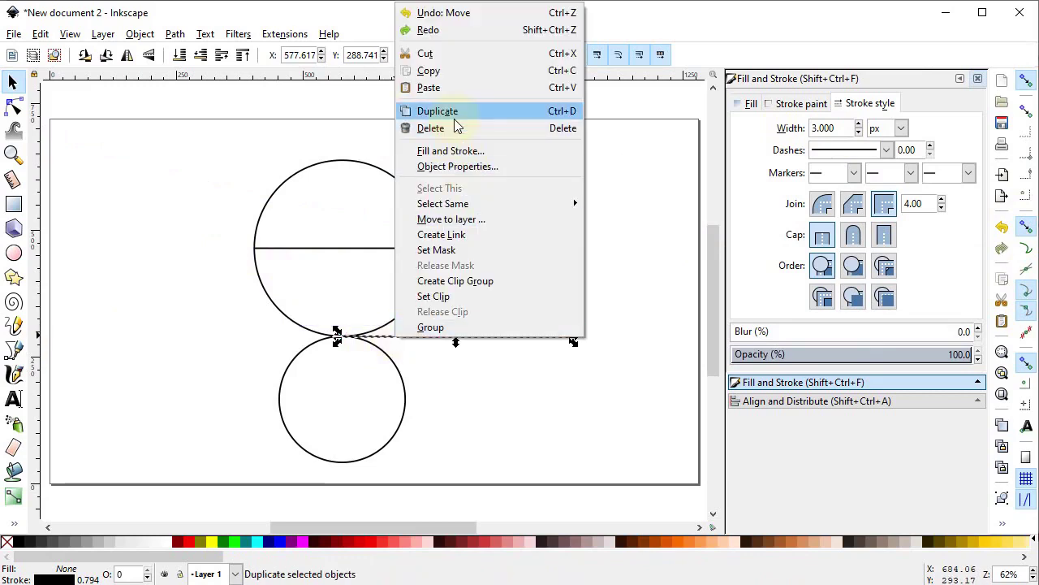
click(456, 110)
drag(428, 339, 362, 406)
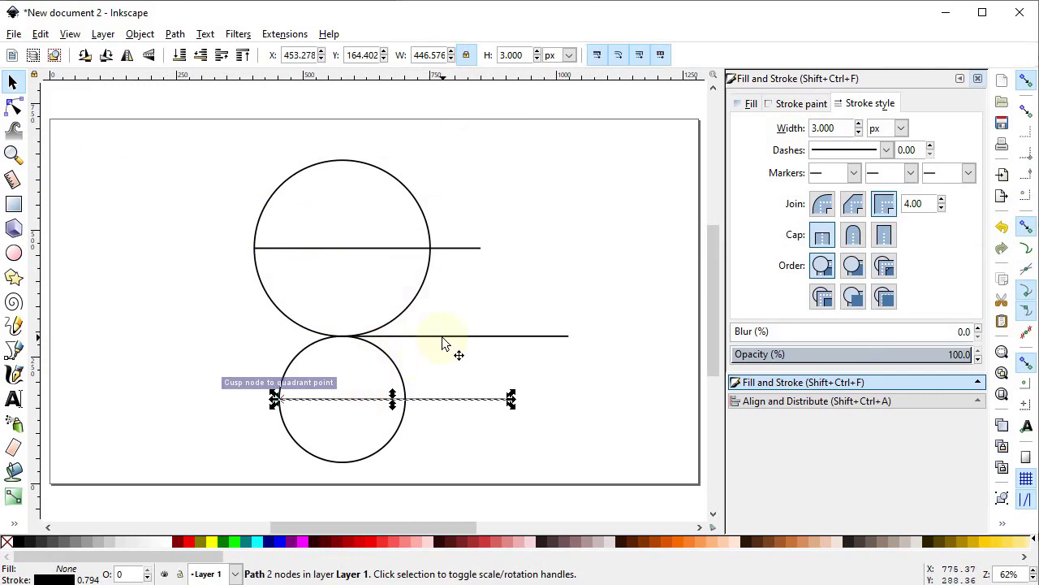
Duplicate the line at the circles' contact point and move the copy straight up, about midway to the large circle's centre line
click(443, 336)
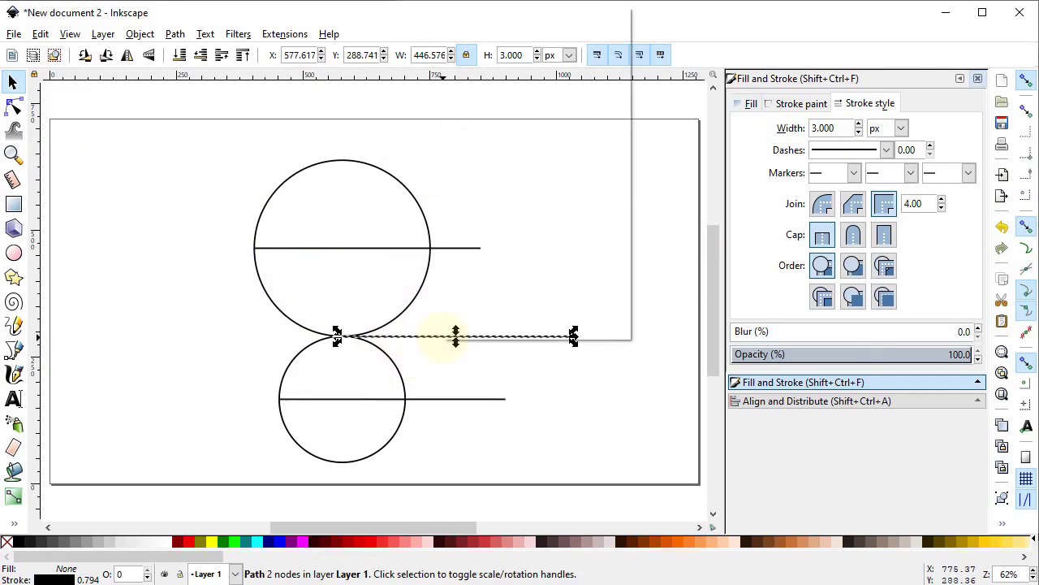
right_click(442, 336)
click(508, 114)
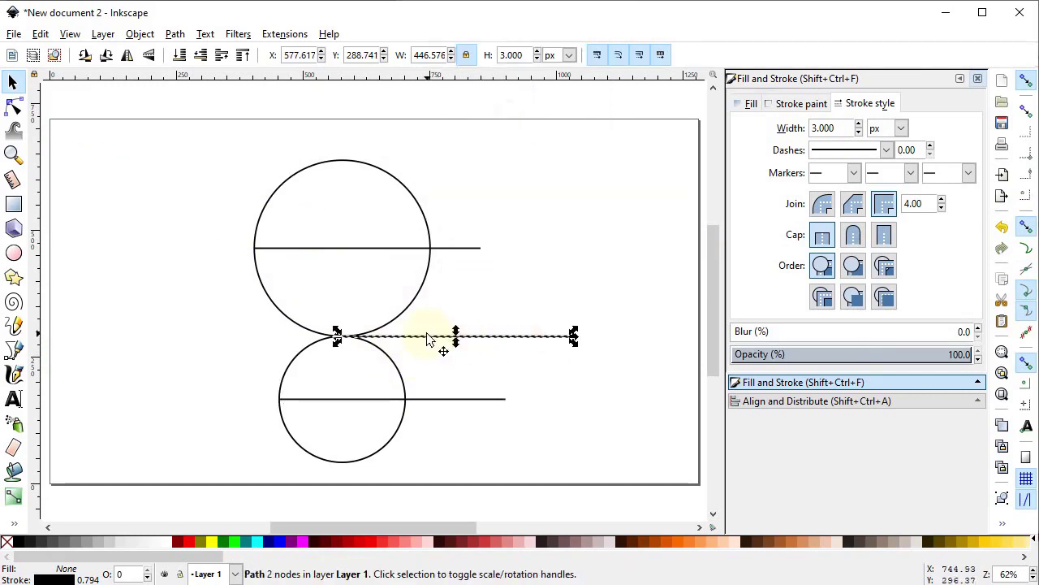
drag(424, 333, 423, 293)
click(502, 262)
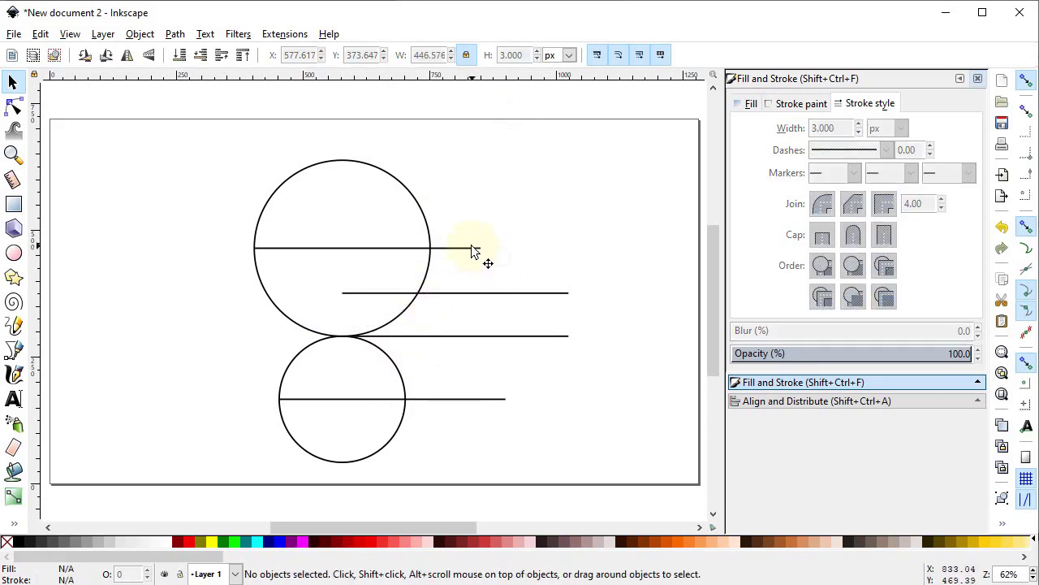
Select the three upper horizontal lines and make the vertical gaps between them equal
shift+click(473, 247)
shift+click(477, 293)
shift+click(478, 338)
click(768, 401)
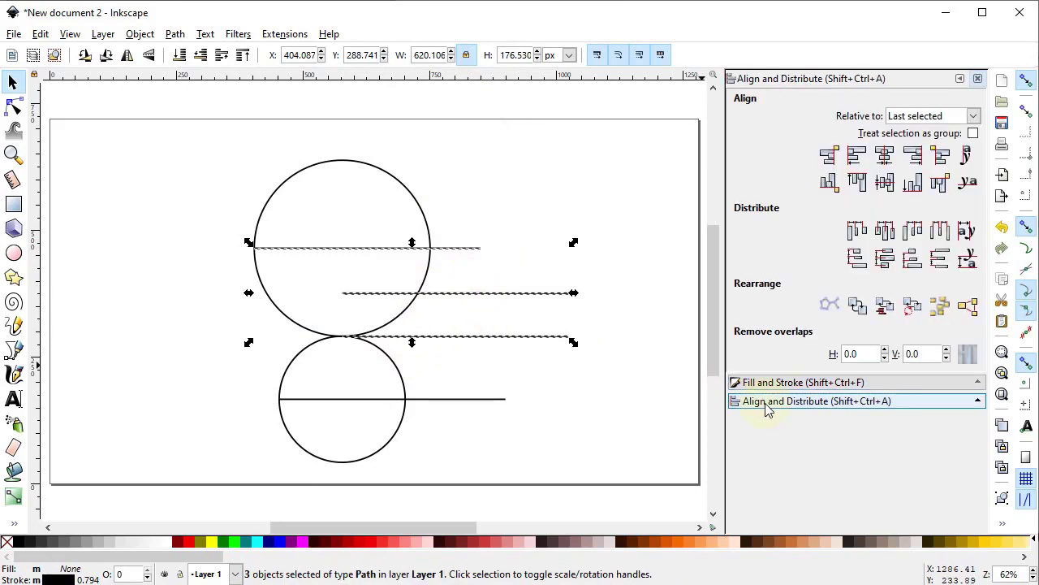
click(935, 270)
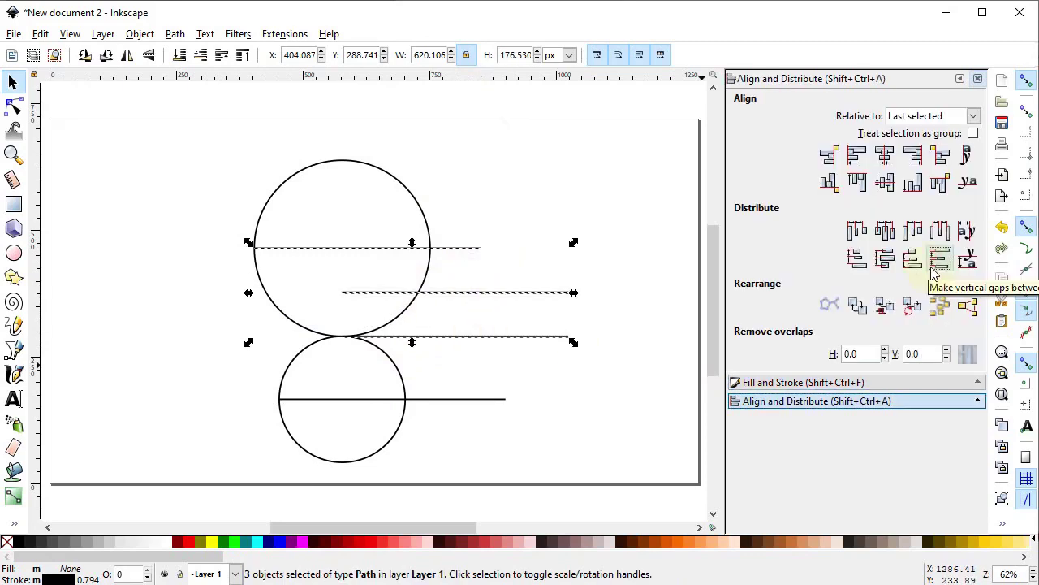
Centre the three upper horizontal lines on one vertical axis, then shift them and the lowest line left so they extend across the circles
click(887, 158)
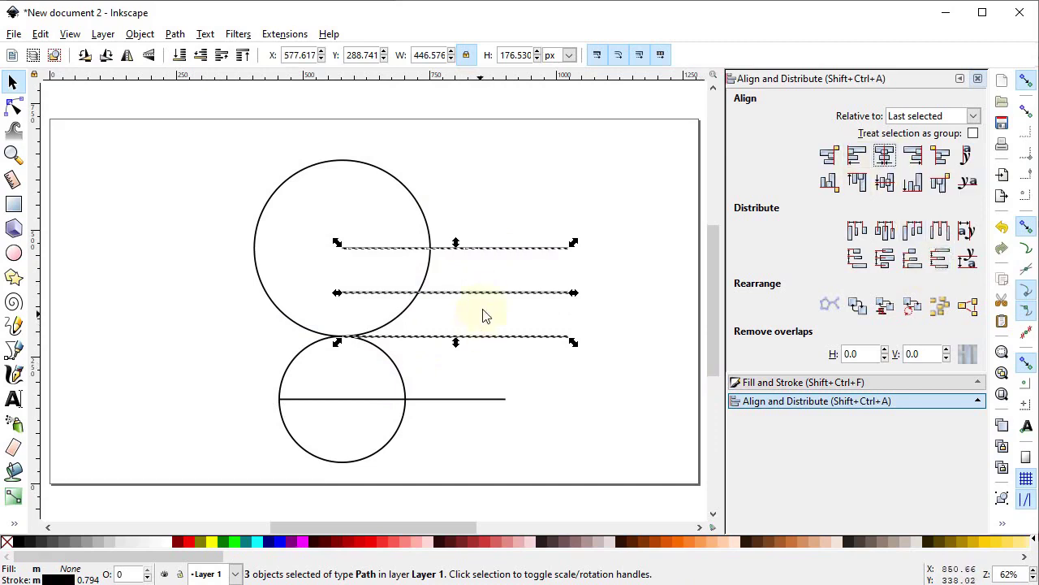
drag(485, 294, 377, 295)
click(528, 357)
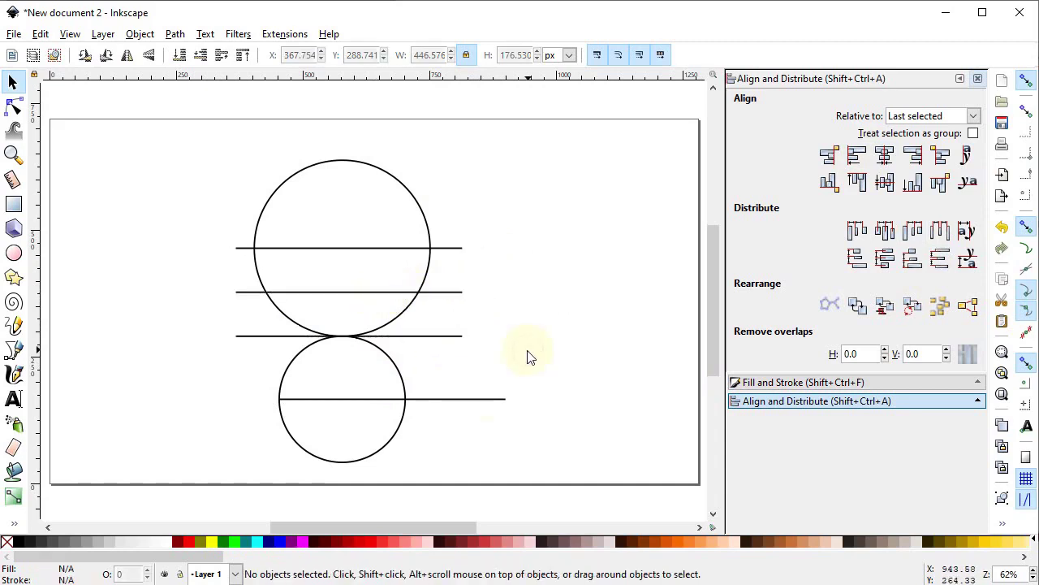
click(479, 400)
drag(476, 406, 428, 403)
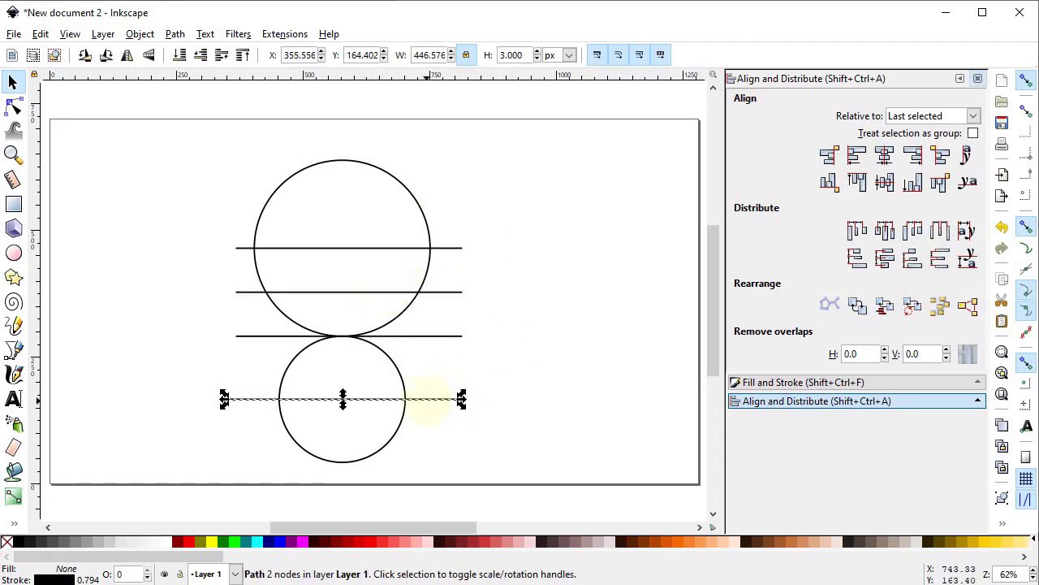
Duplicate the horizontal line through the large circle's centre and rotate the copy 90 degrees clockwise
click(337, 247)
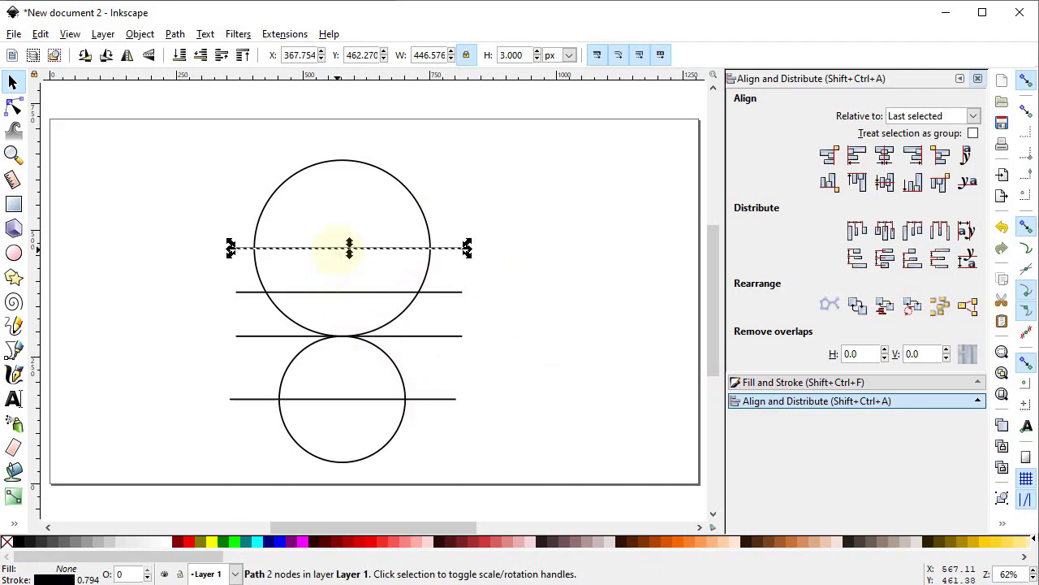
right_click(337, 247)
click(361, 355)
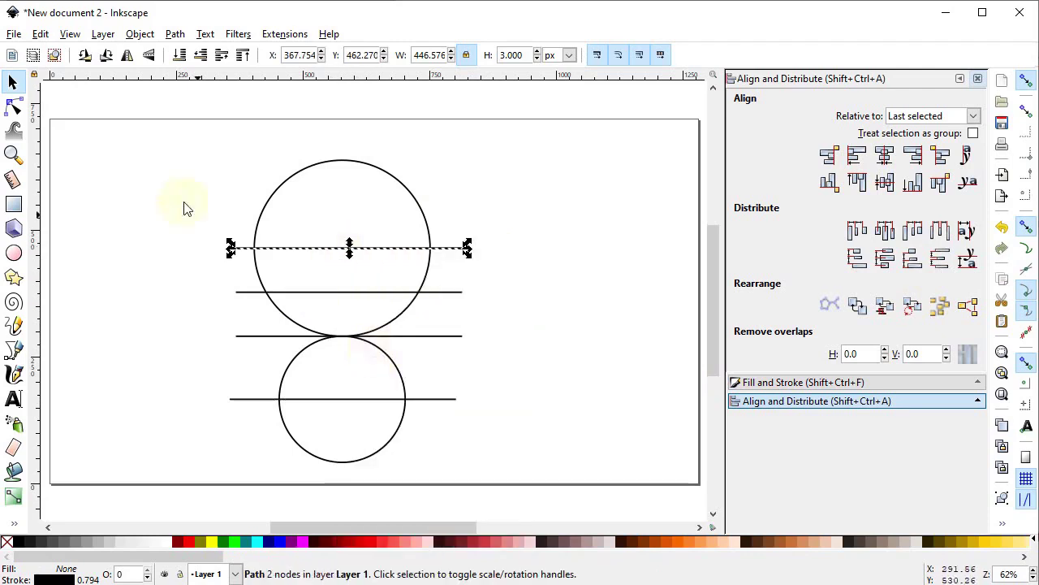
click(108, 55)
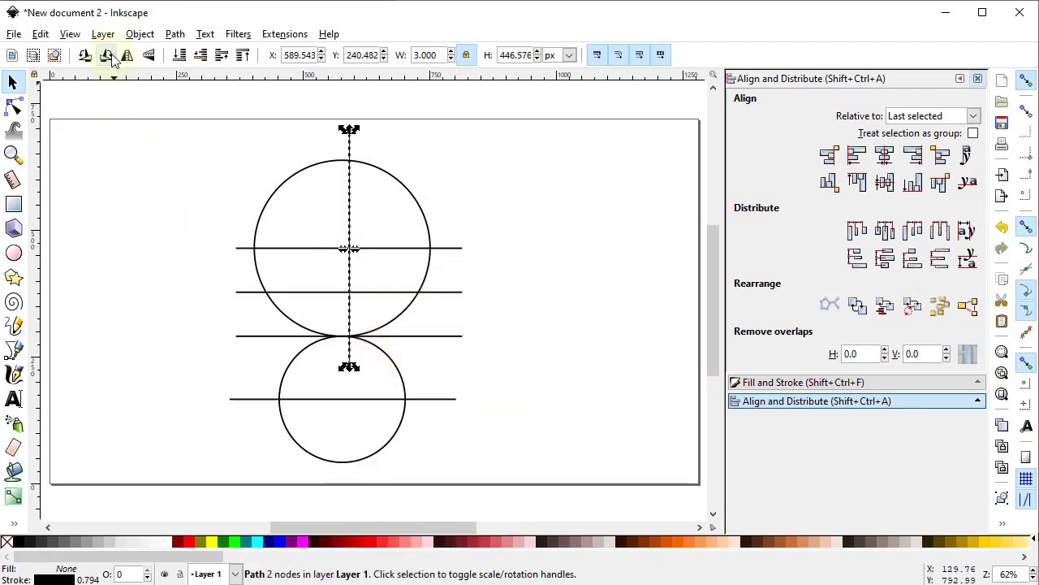
Centre the vertical line horizontally on the large circle, aligning relative to the last selected object
click(351, 201)
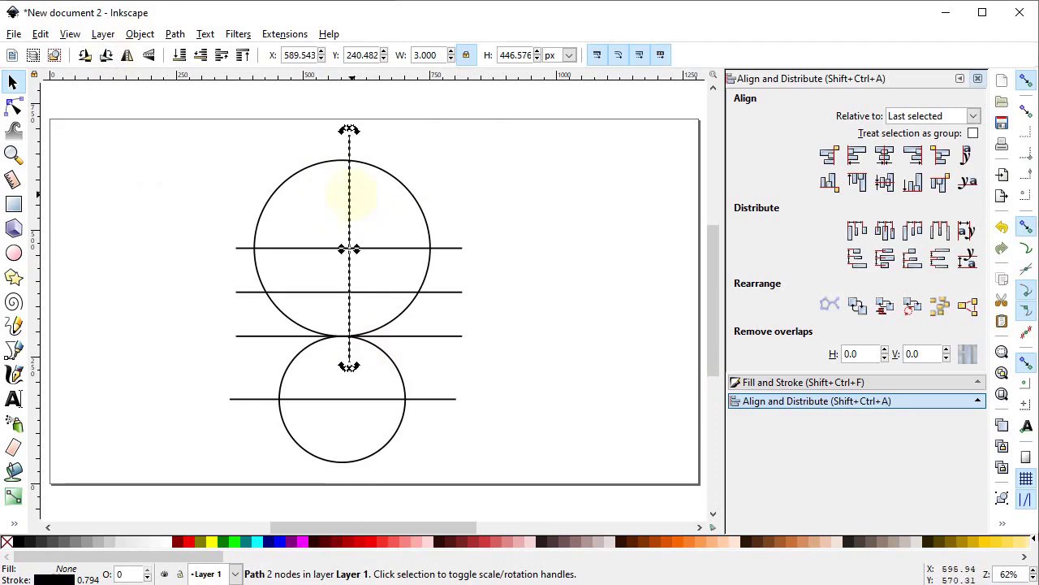
shift+click(406, 193)
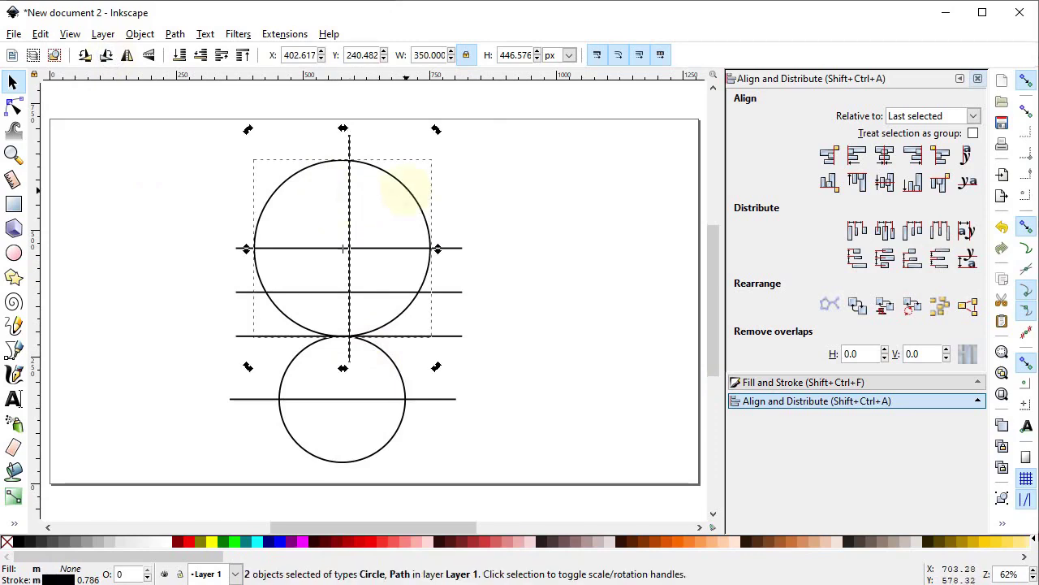
click(816, 400)
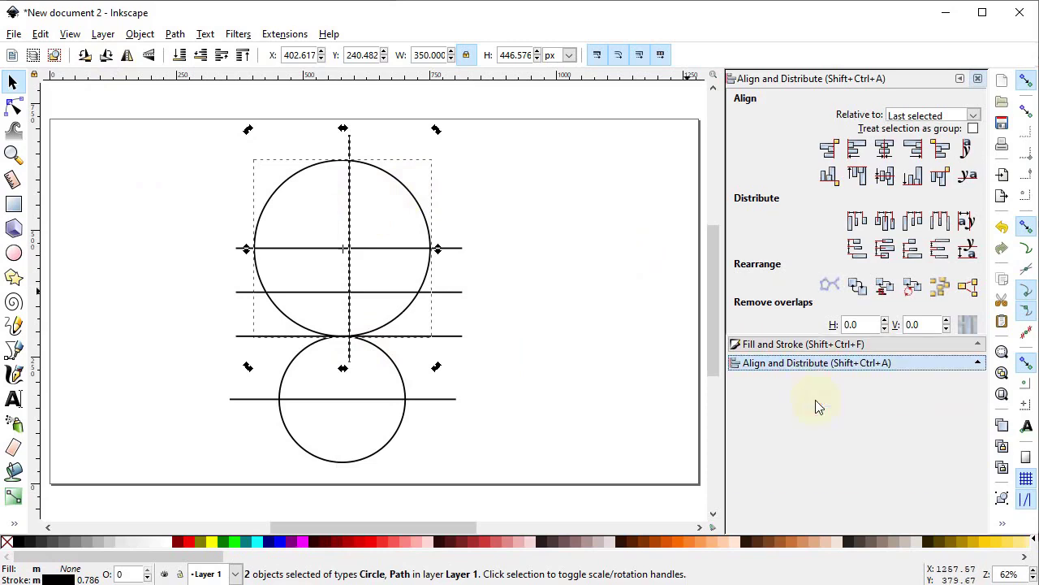
click(973, 118)
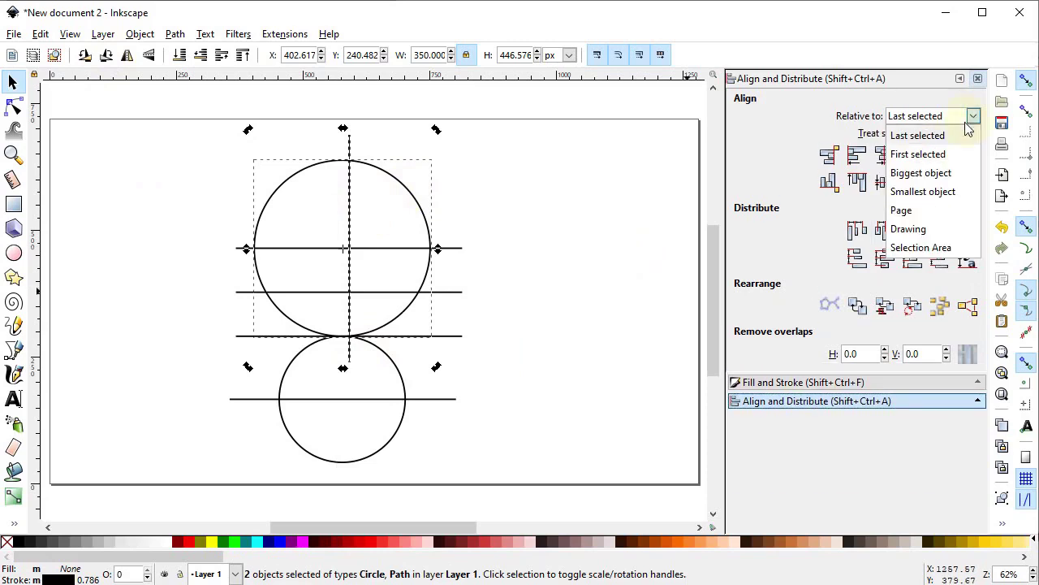
click(961, 137)
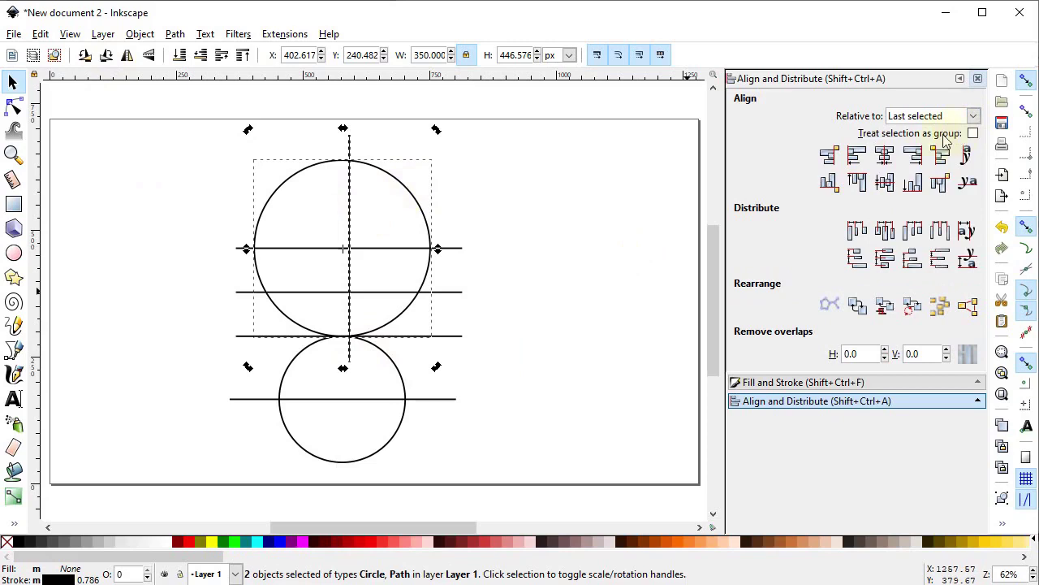
click(884, 155)
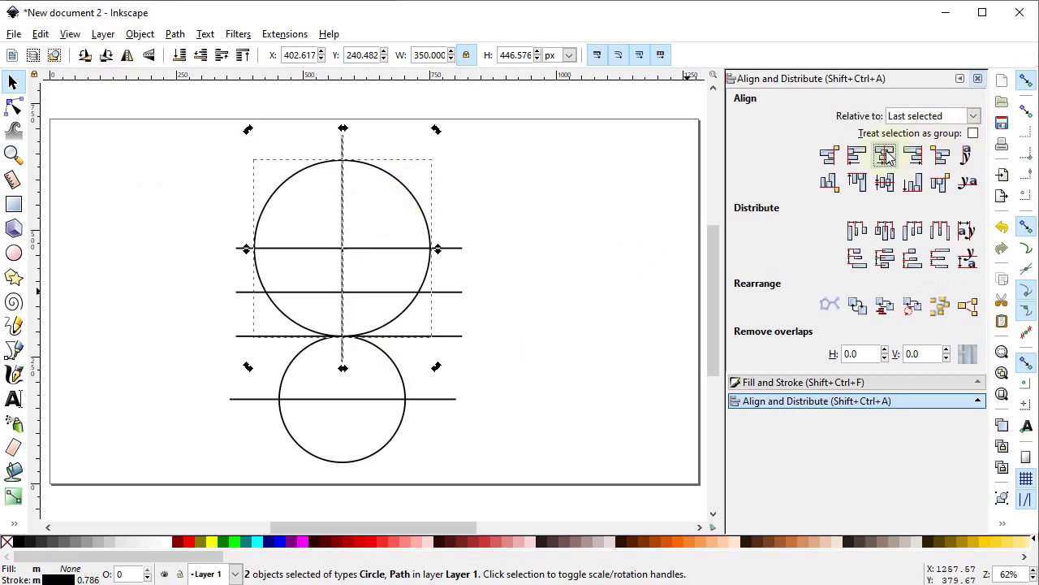
click(630, 259)
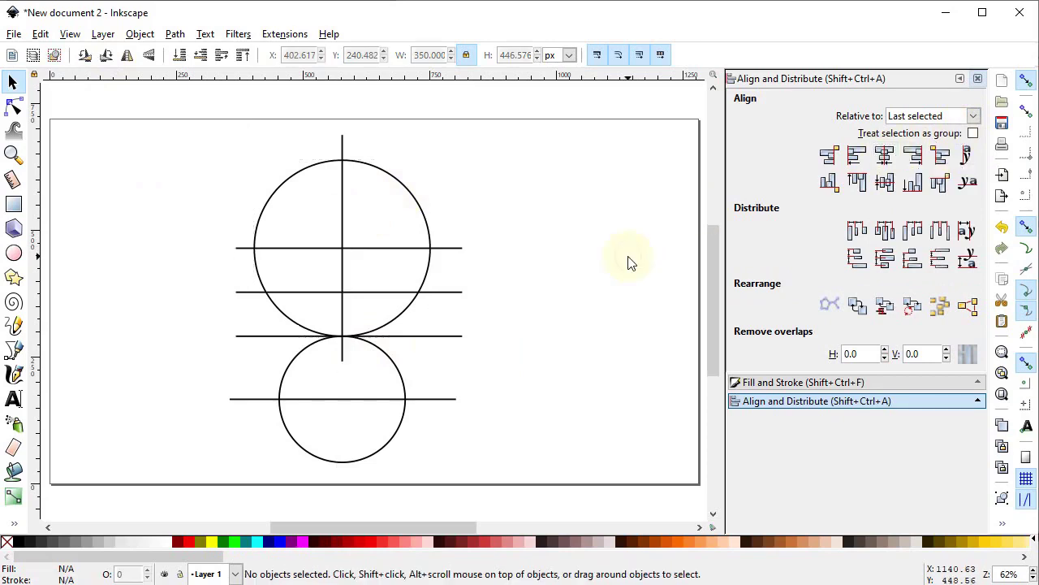
Stretch the vertical line downward to about 655 px long so it ends just below the small circle
click(342, 357)
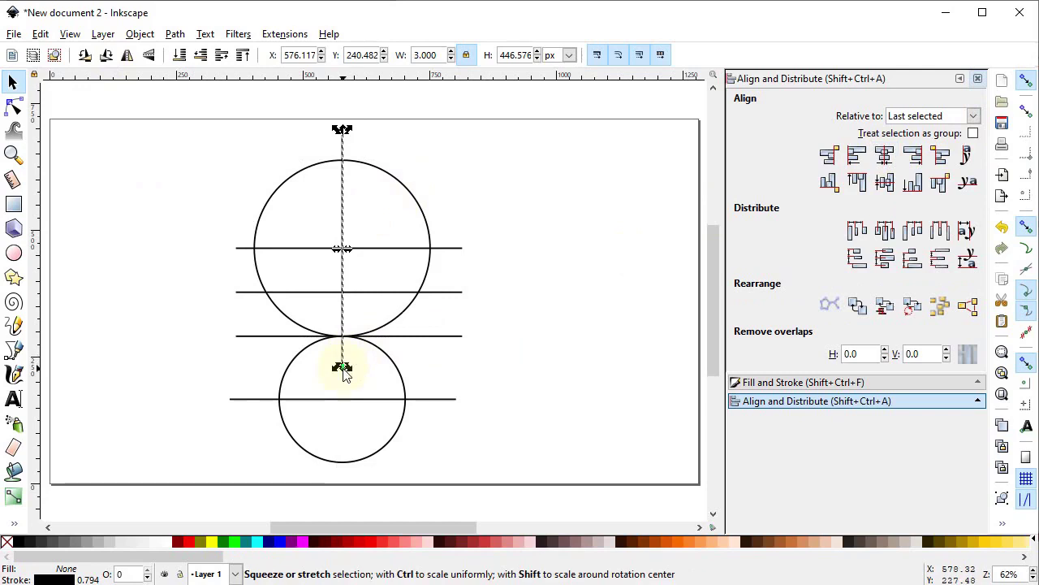
drag(344, 370, 343, 476)
click(521, 282)
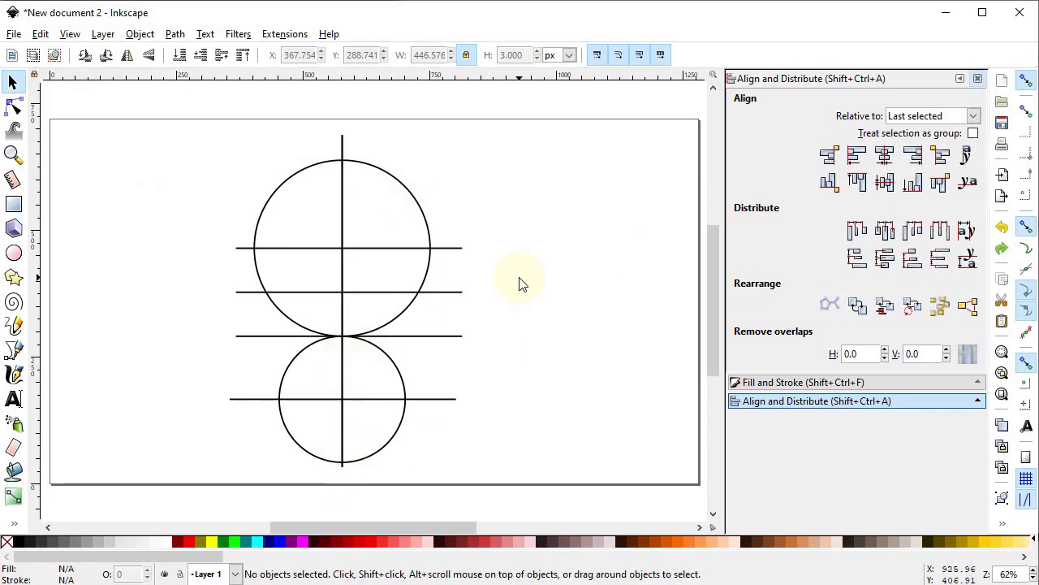
Combine the four horizontal lines and the vertical line into one path and give it a red stroke
shift+click(446, 403)
shift+click(344, 427)
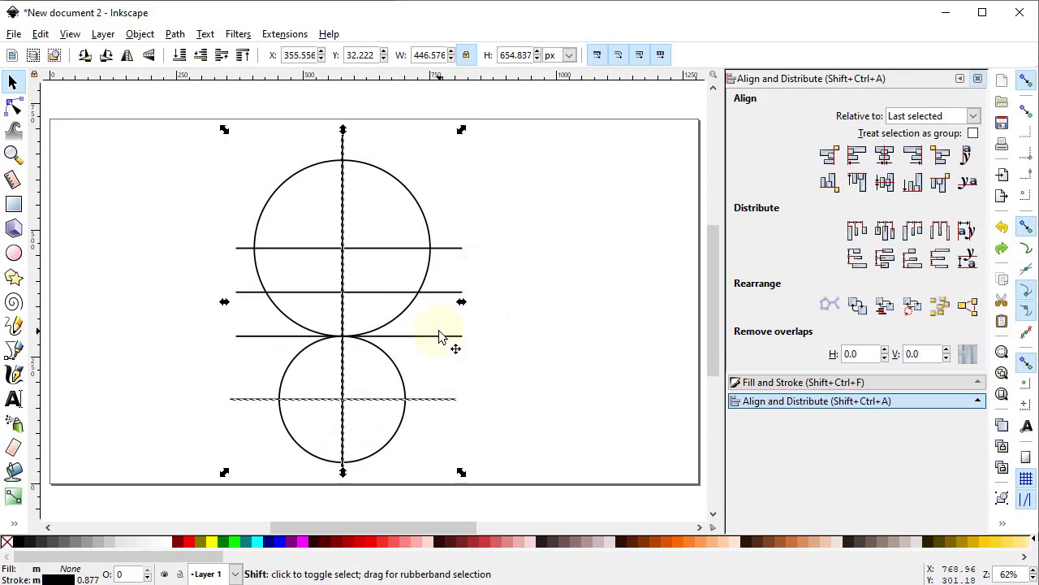
shift+click(438, 335)
shift+click(455, 292)
shift+click(455, 248)
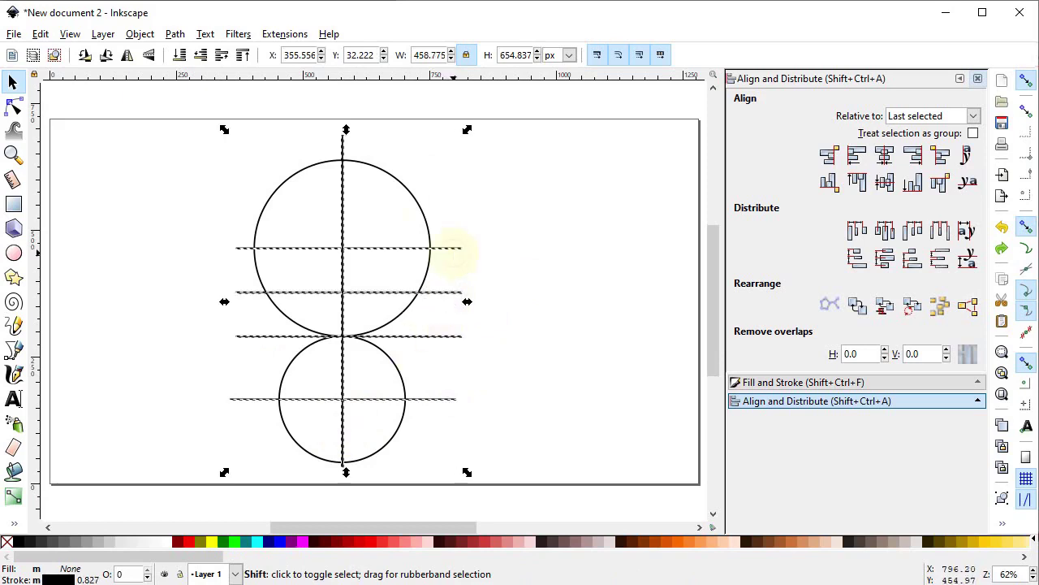
click(175, 34)
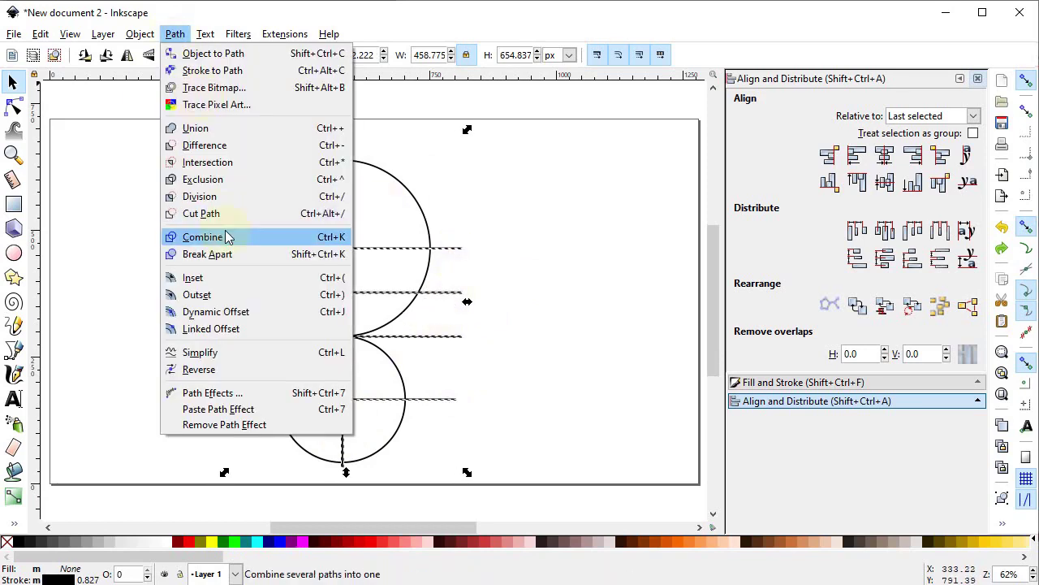
click(226, 235)
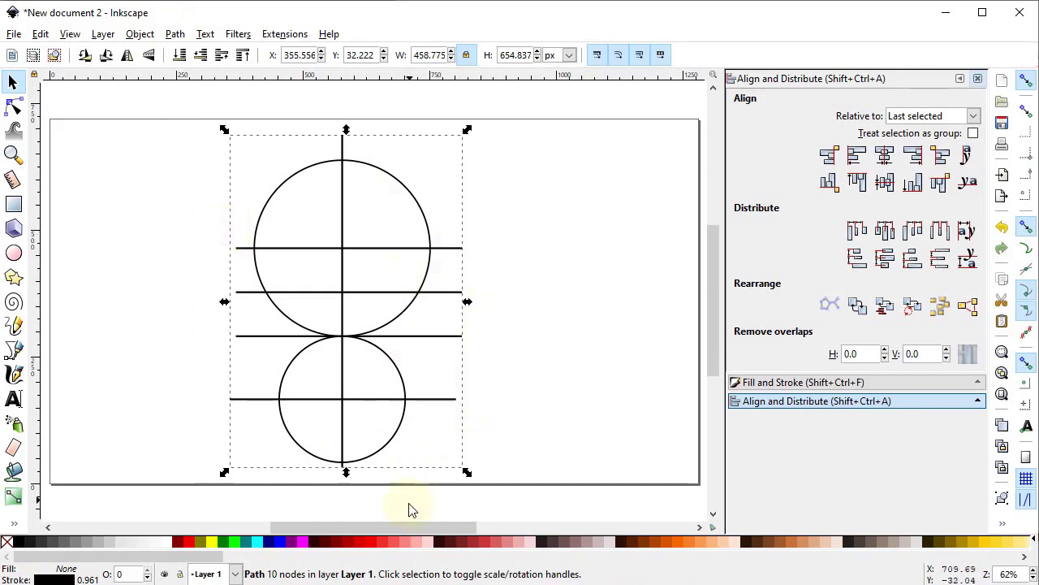
key(shift)
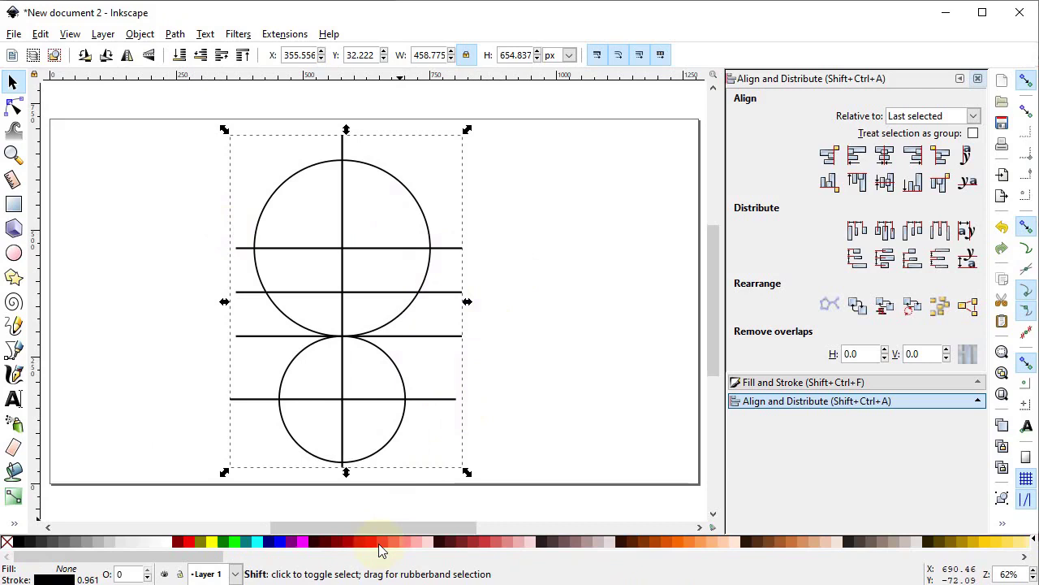
shift+click(379, 542)
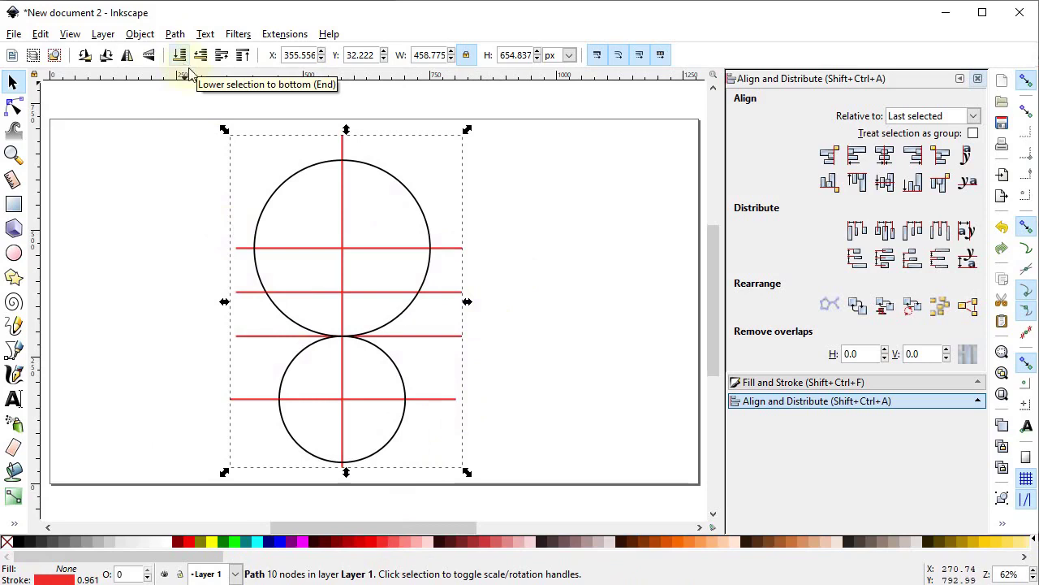
Turn the large circle into an open arc from its left crossing with the second horizontal line to the circles' contact point, about 90 to 150 degrees
click(419, 200)
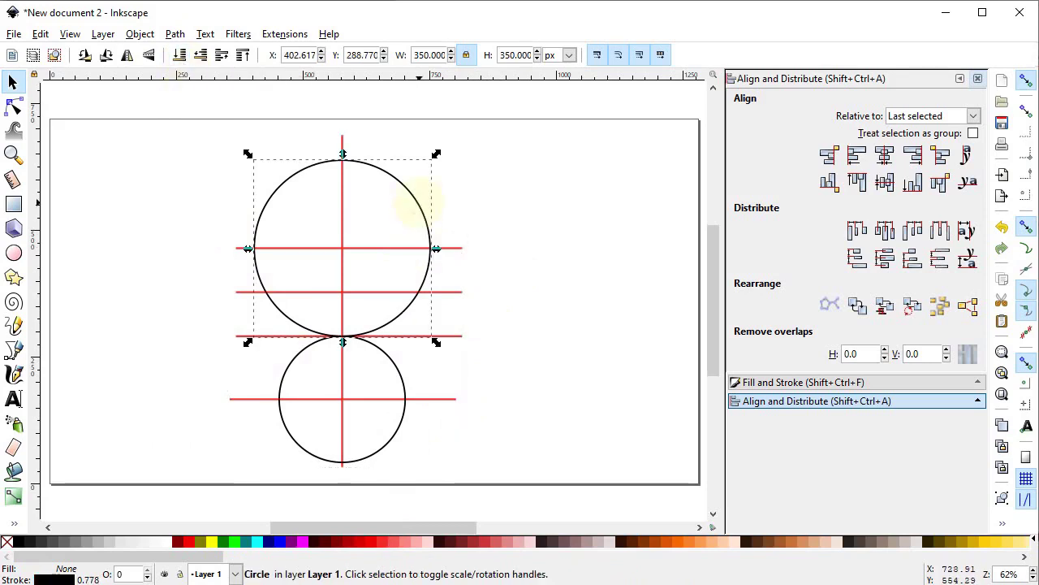
click(13, 107)
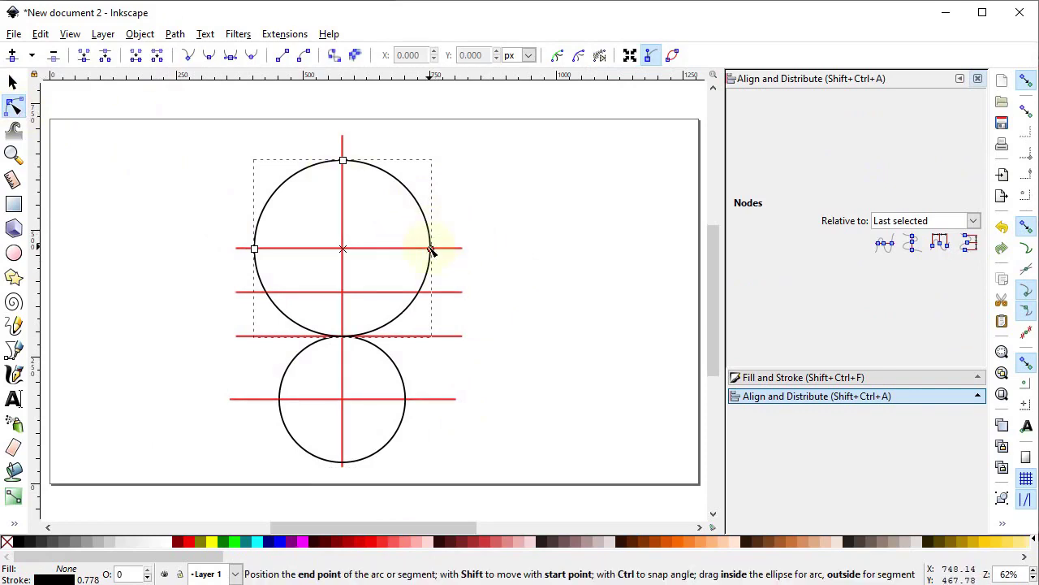
drag(431, 250, 268, 294)
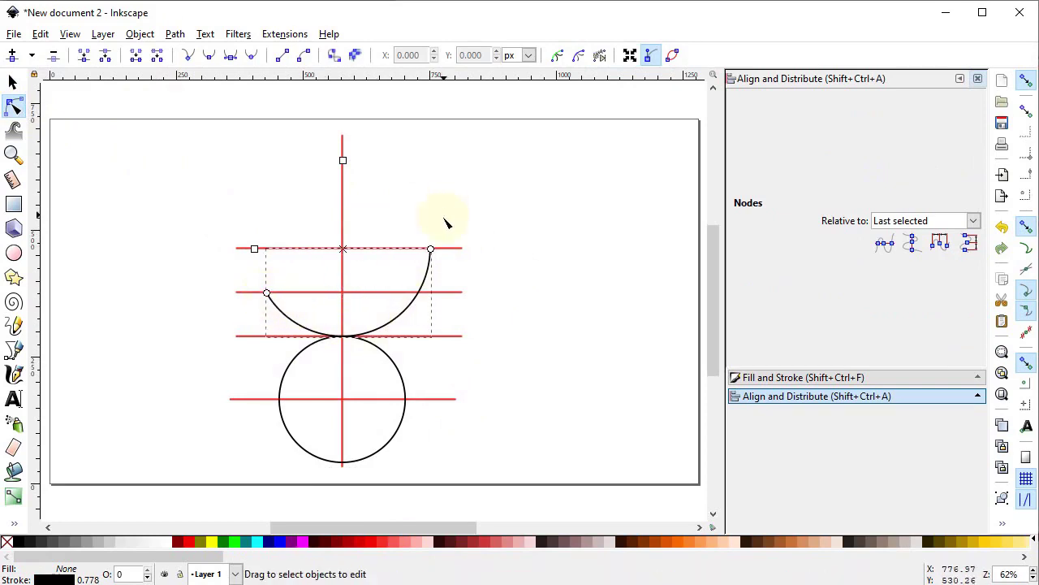
drag(431, 249, 348, 351)
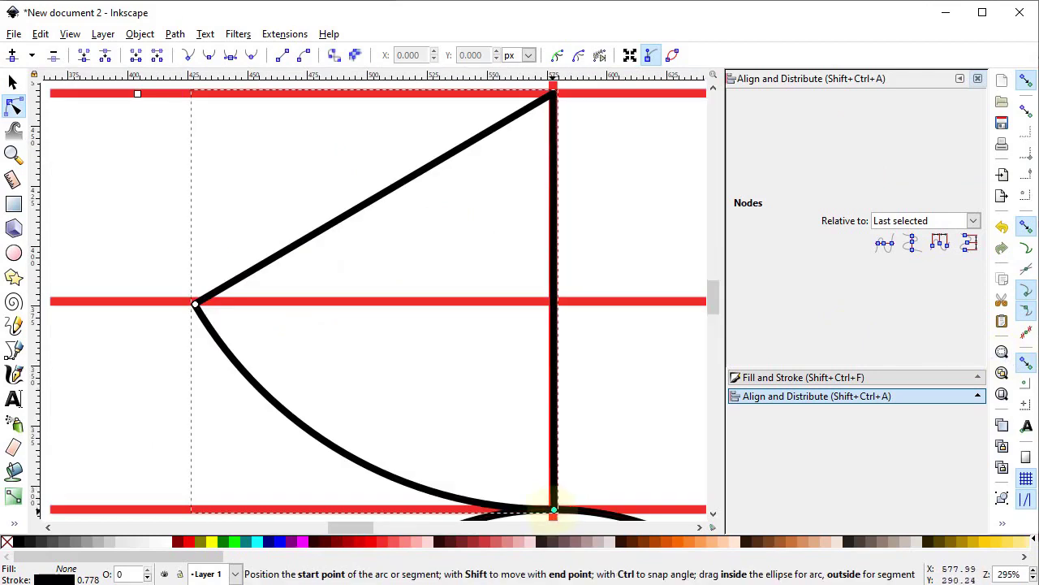
click(13, 257)
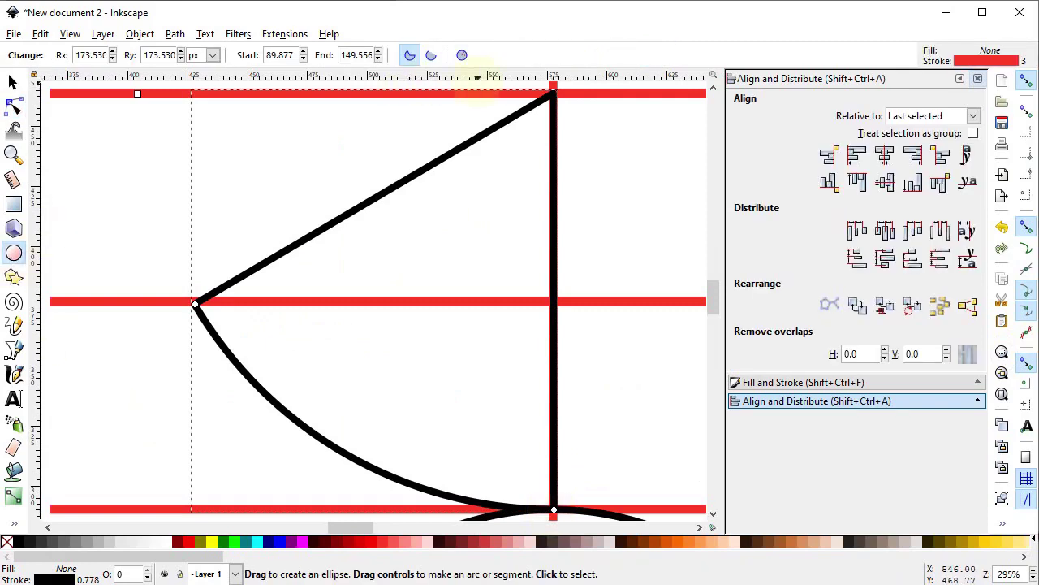
click(431, 56)
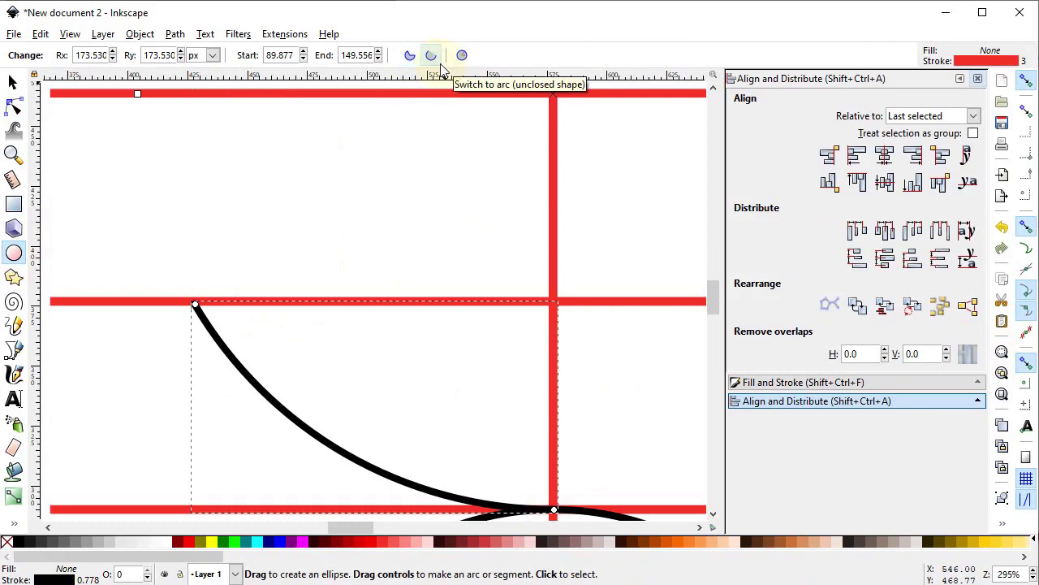
click(1002, 394)
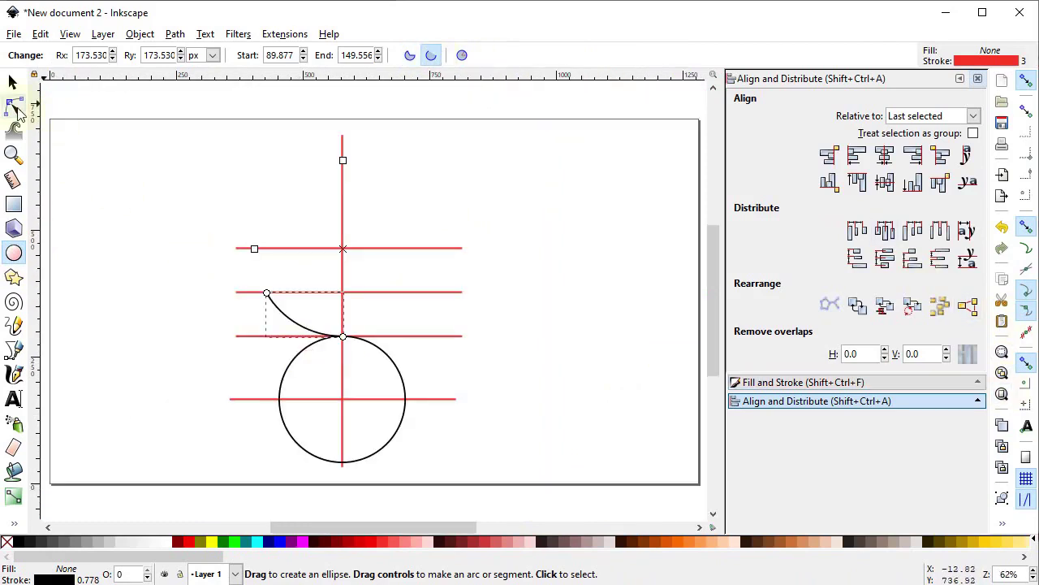
Reduce the small circle to an open arc about 123 px wide and 94 px high, from the contact point to just above its right quadrant
click(14, 106)
click(391, 362)
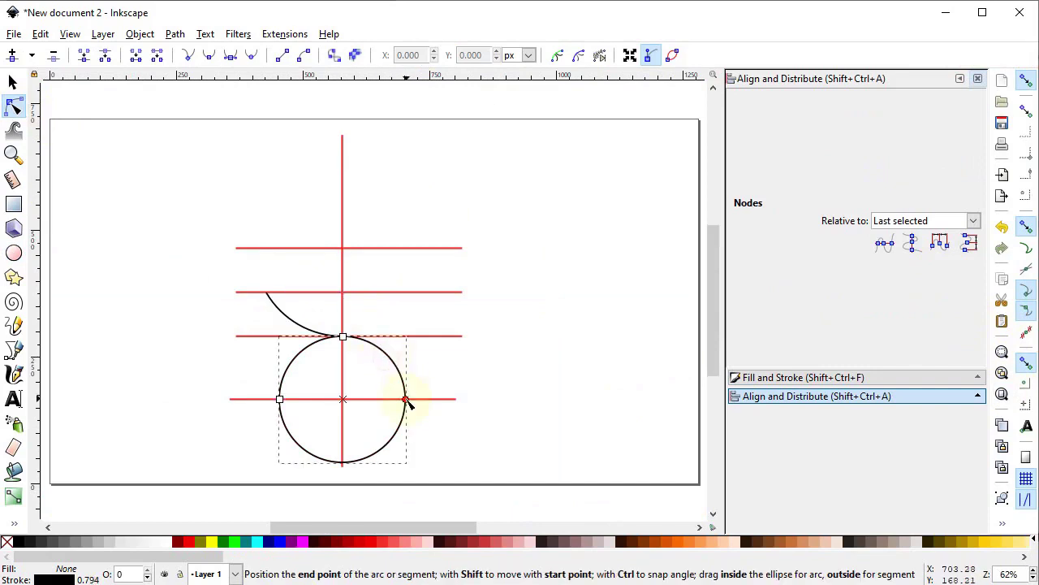
drag(400, 377, 343, 347)
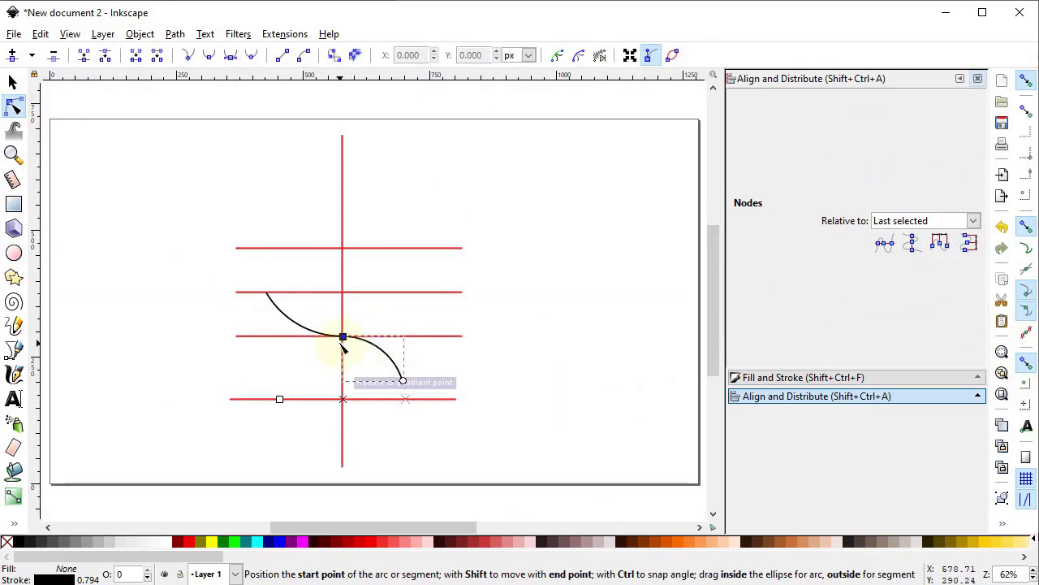
click(1002, 353)
drag(98, 98, 94, 97)
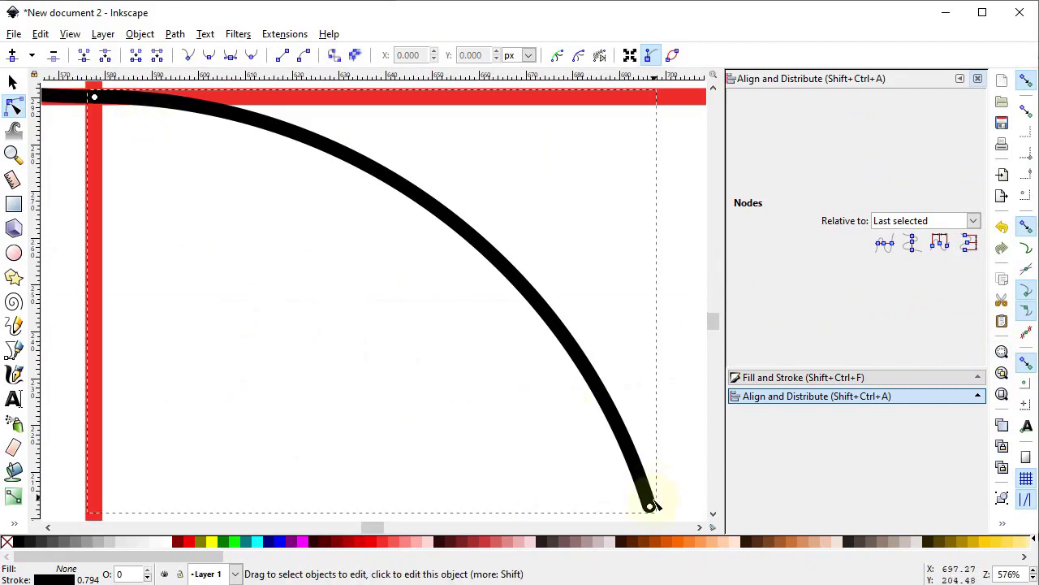
drag(654, 508, 644, 489)
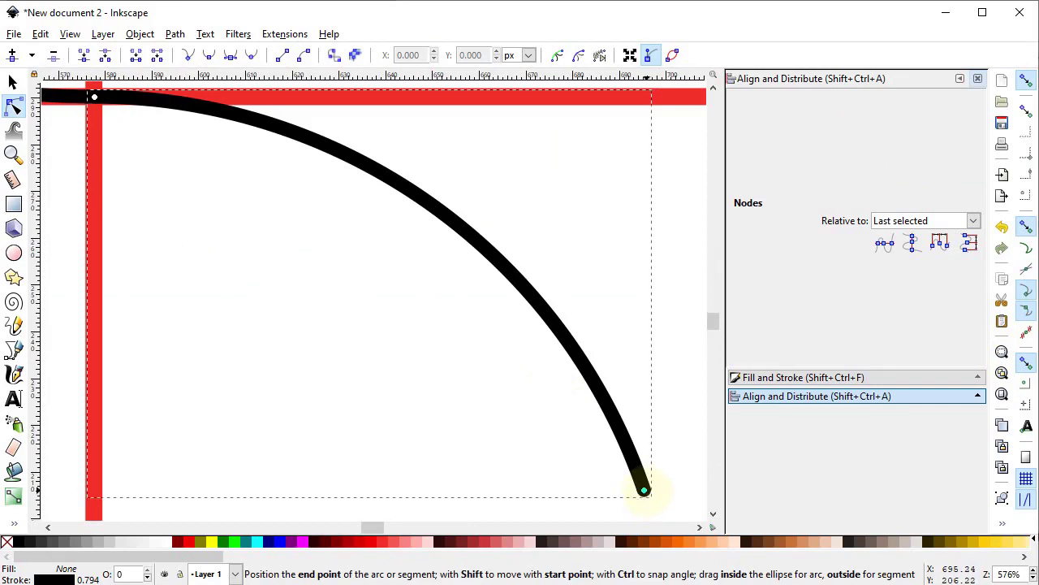
click(1002, 394)
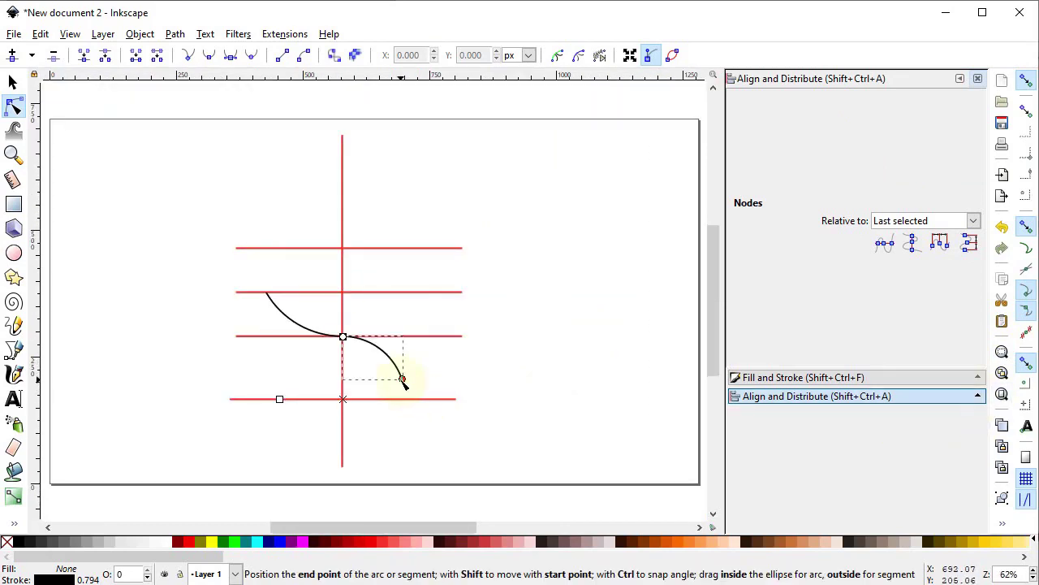
drag(403, 387, 403, 386)
Delete the combined red guide-line path, leaving only the two black arcs
click(13, 82)
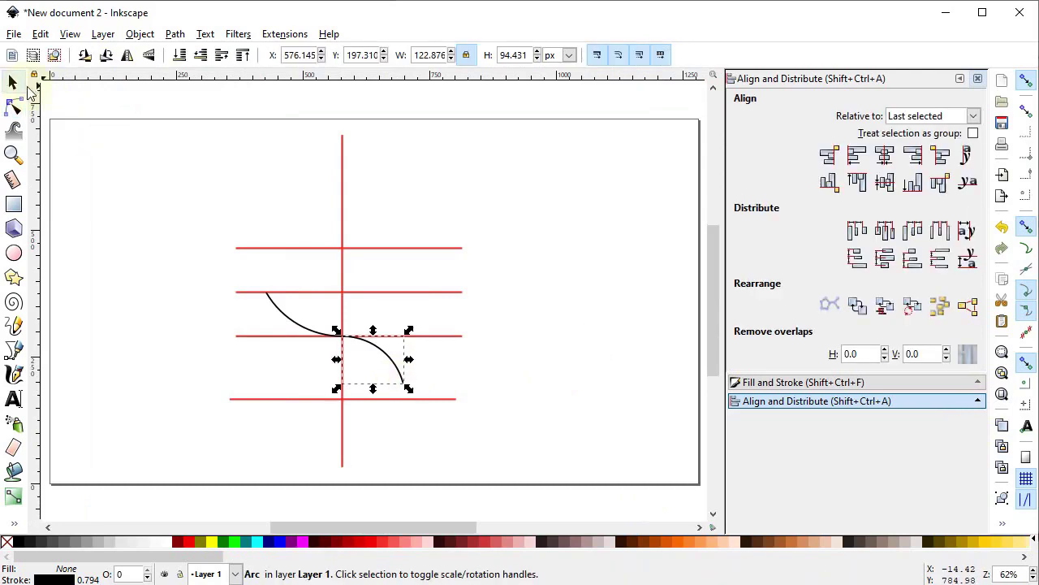
click(439, 249)
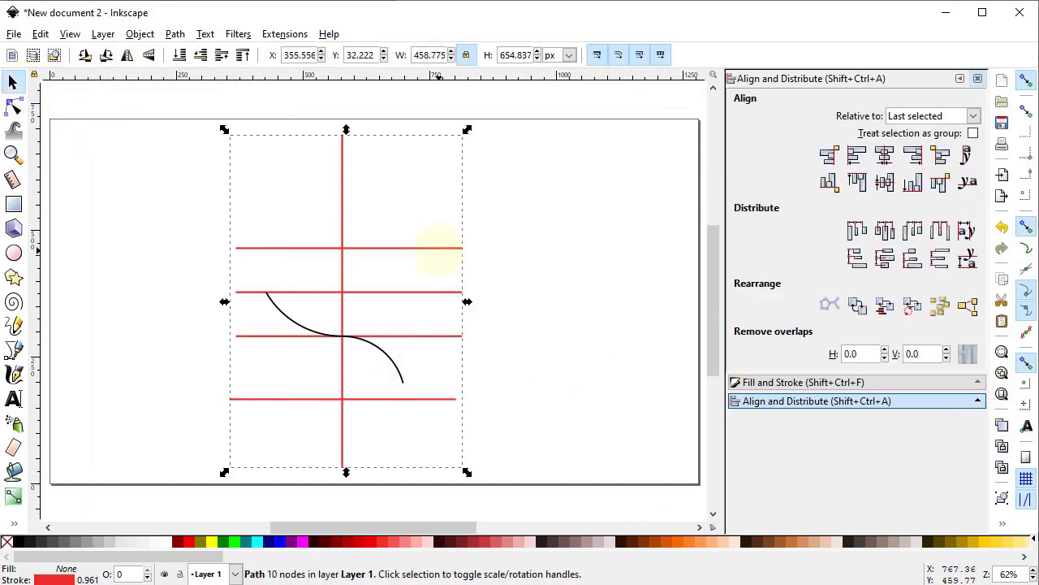
key(Delete)
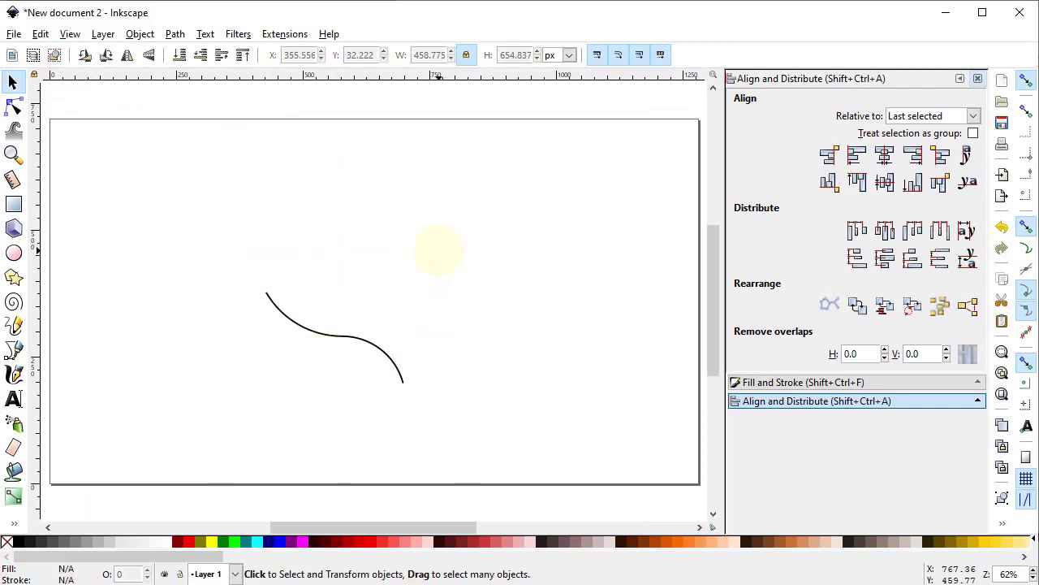
Combine the two arcs into one path and move it up and left to about X 260, Y 370 px
drag(213, 252, 492, 457)
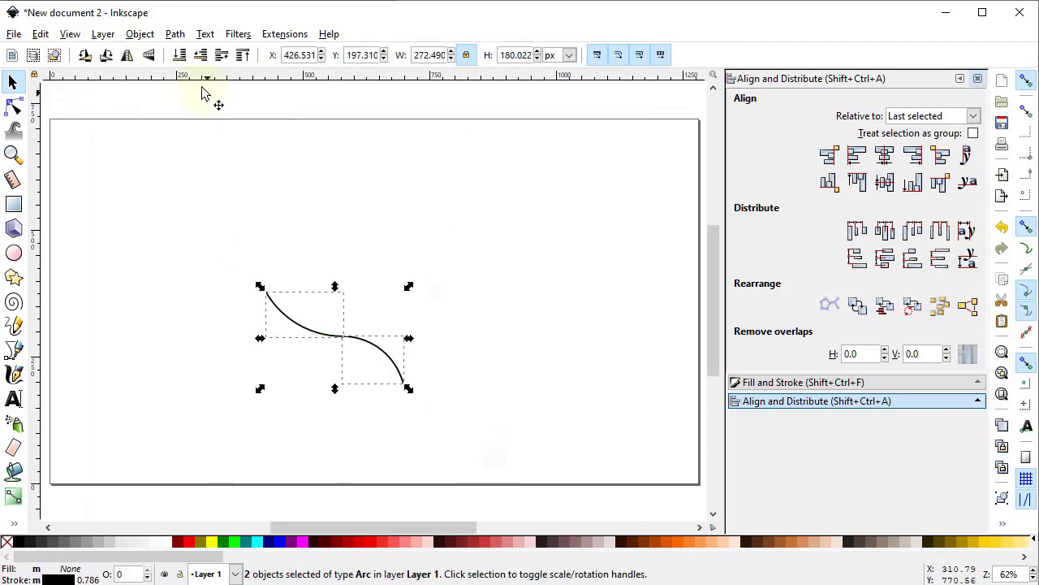
click(175, 33)
click(201, 235)
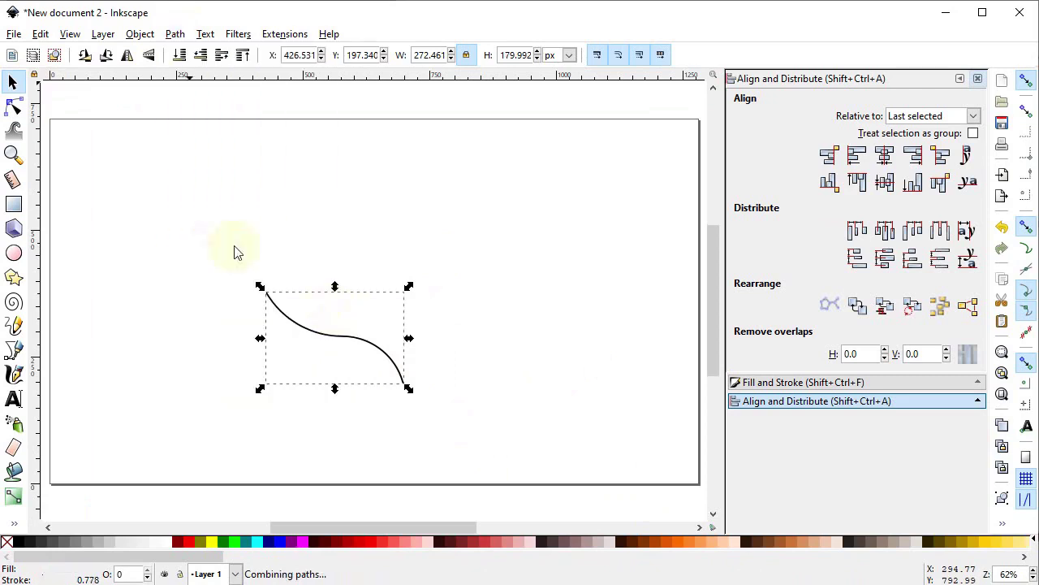
drag(347, 340, 260, 249)
Duplicate the curve, flip the copy horizontally so the lower ends meet in a point, and shift the pair right to about X 322 px
right_click(260, 249)
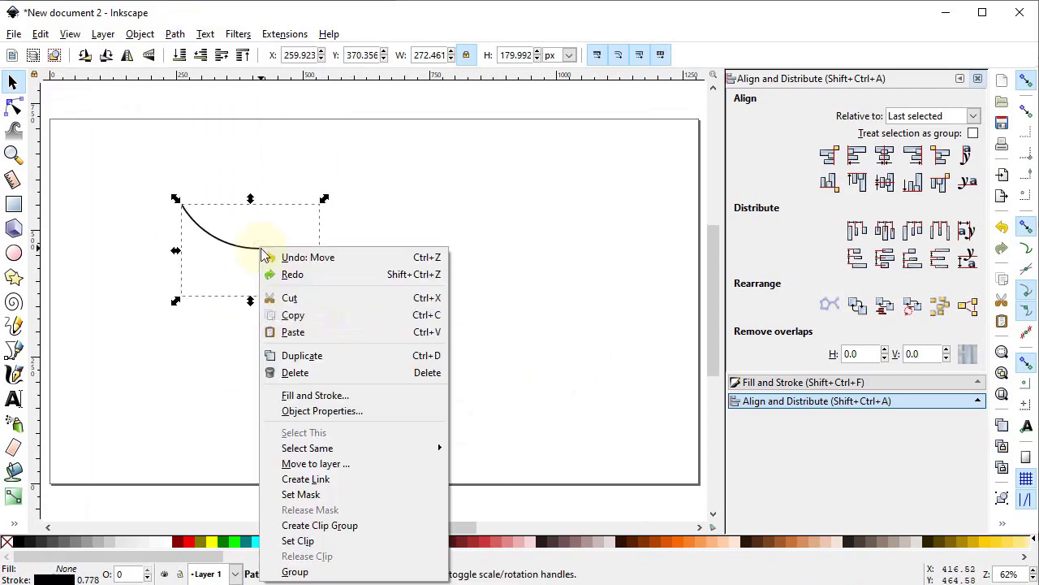
click(338, 355)
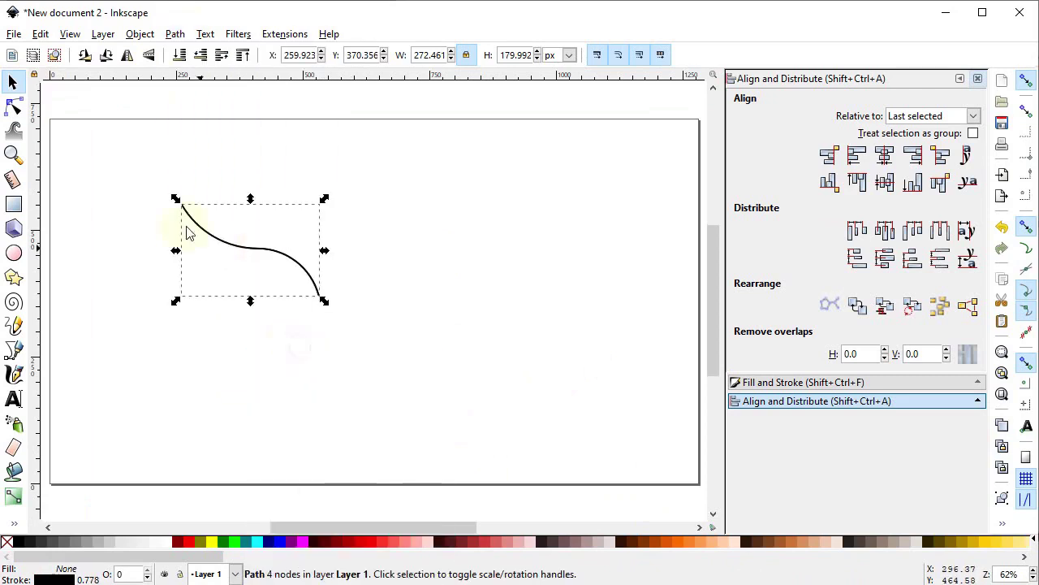
click(127, 56)
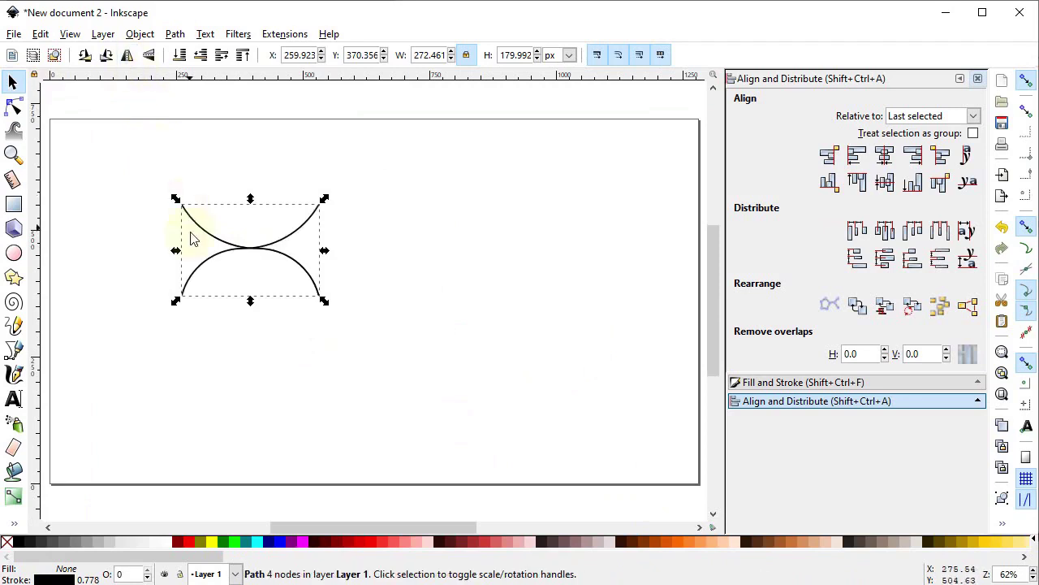
drag(193, 283, 331, 285)
drag(140, 153, 543, 365)
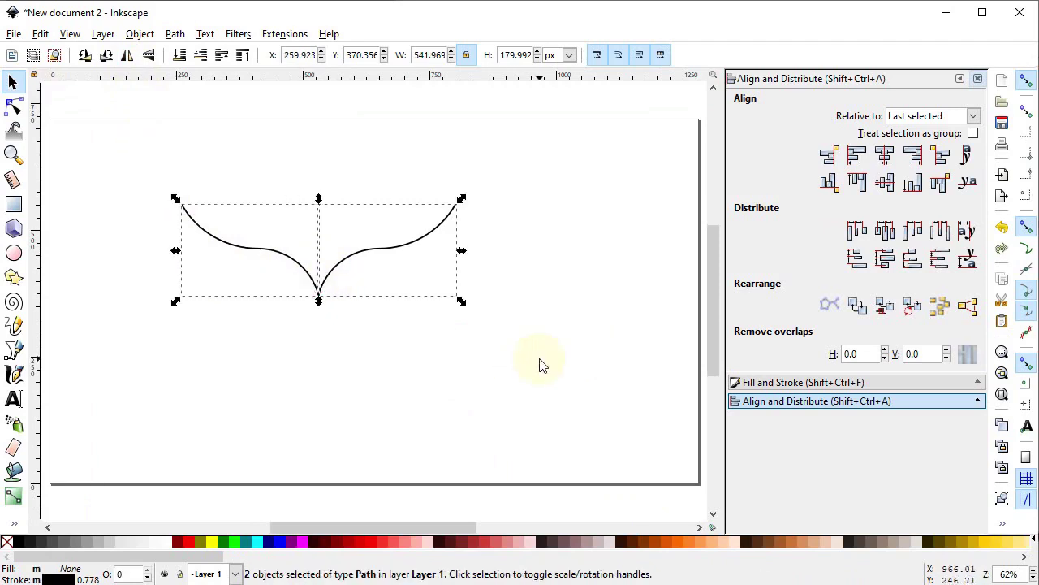
drag(374, 258, 405, 258)
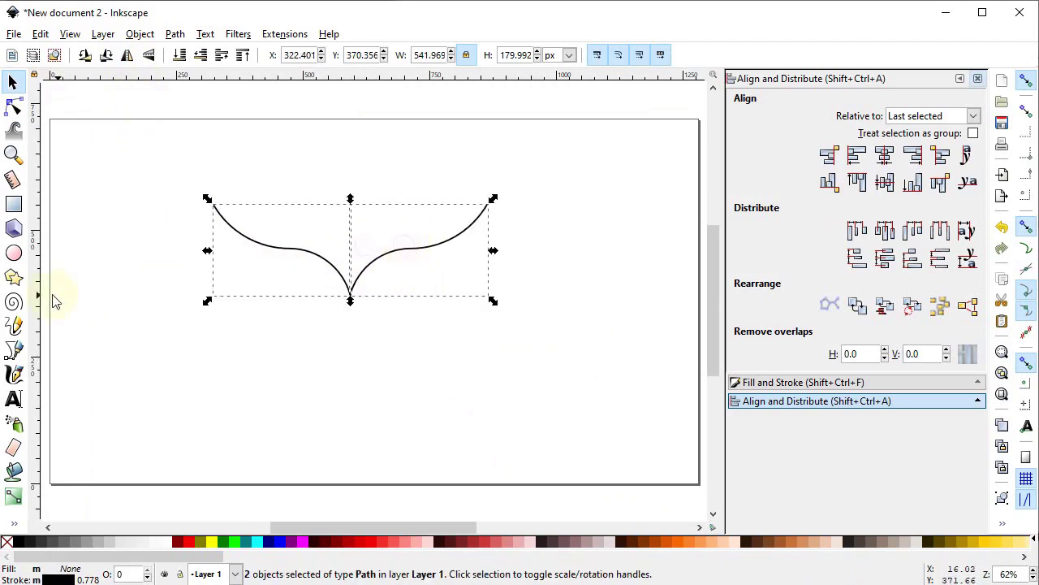
Draw a whole red-outlined circle, set its size to 75 px and place it beneath the left curve at about X 445, Y 321 px
click(13, 252)
drag(255, 332, 298, 374)
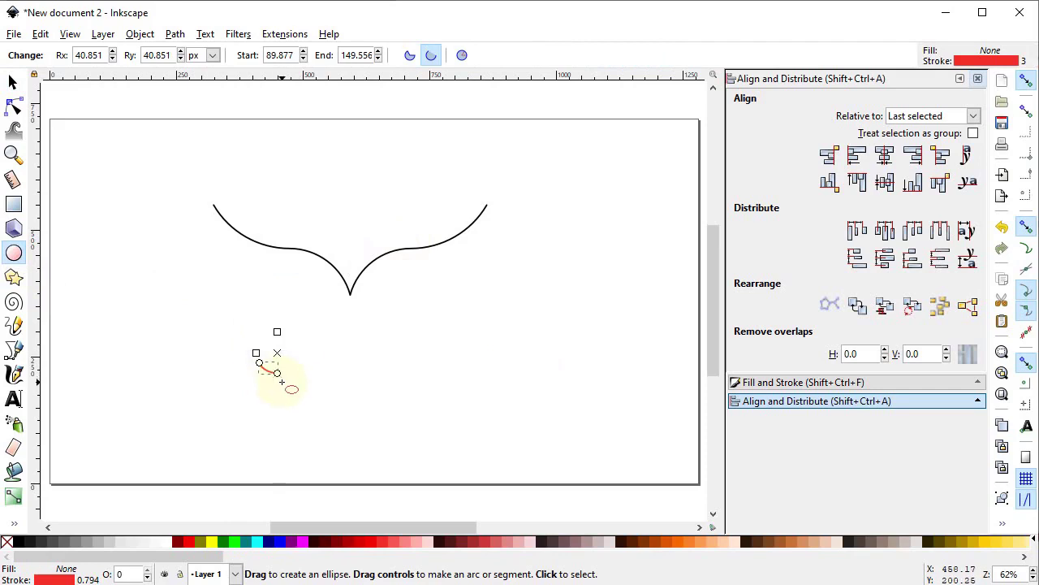
click(464, 58)
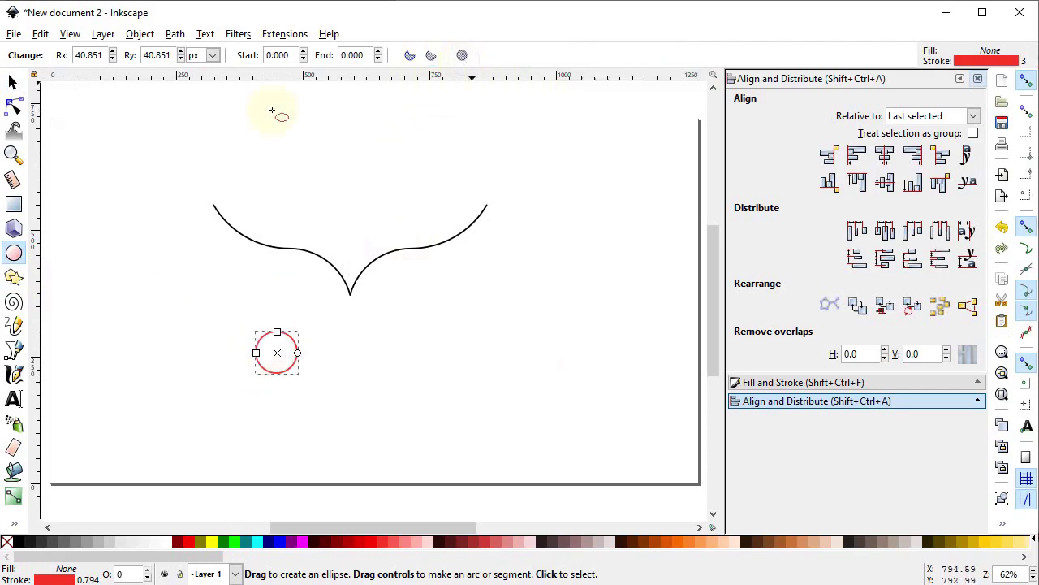
click(14, 82)
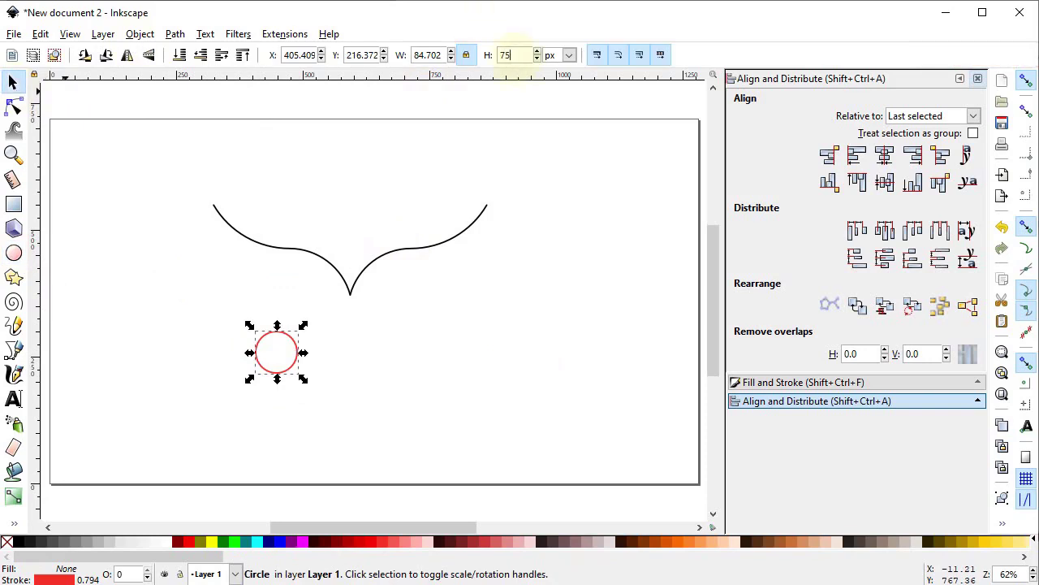
key(Return)
drag(284, 357, 303, 306)
Draw a small circle below and left of the first, with a red fill and no stroke, and set its size to 20 px
key(e)
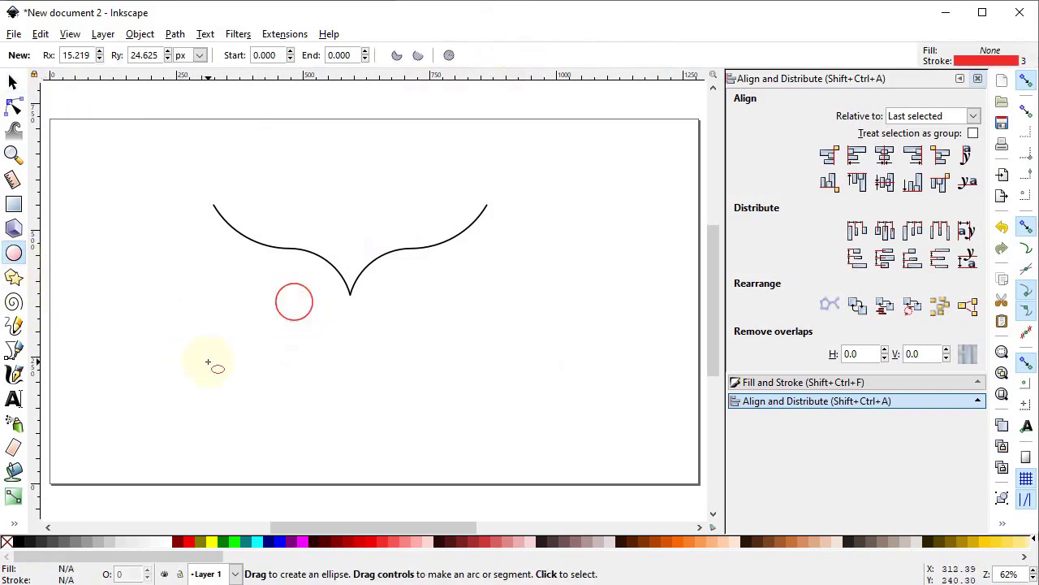
drag(208, 358, 225, 374)
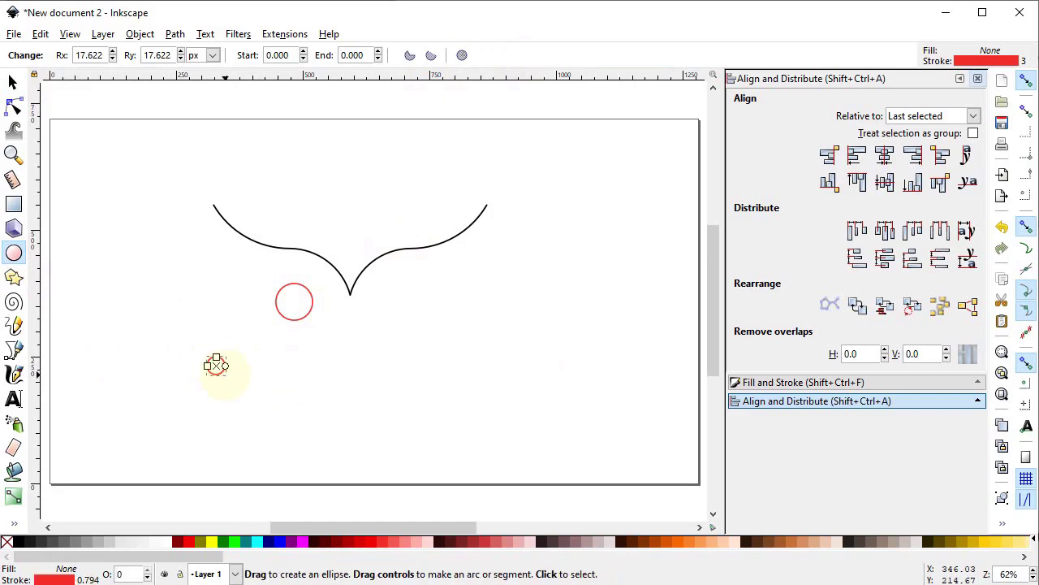
click(13, 83)
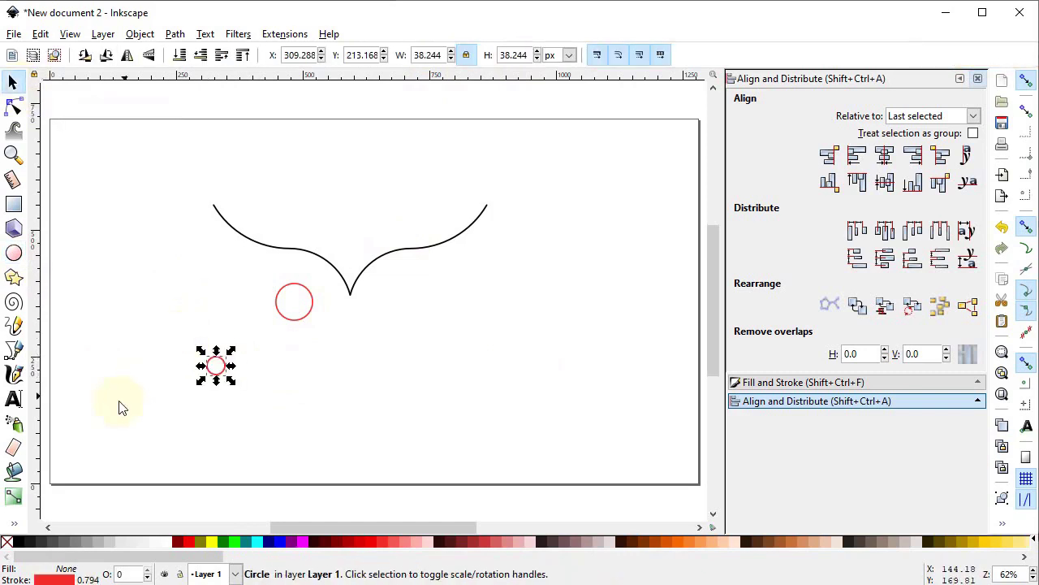
shift+click(8, 544)
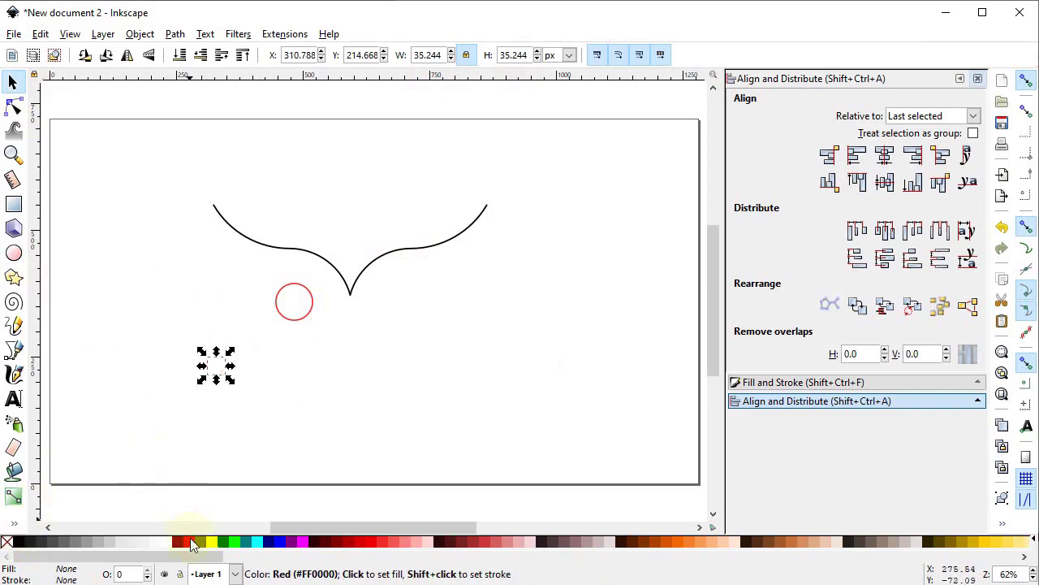
click(190, 542)
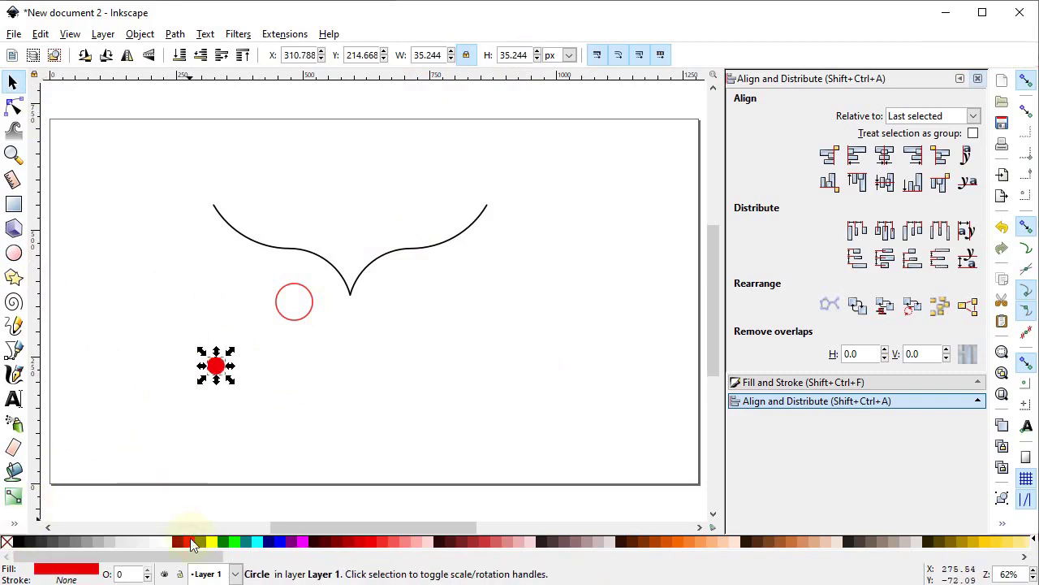
click(514, 54)
text(20)
key(Return)
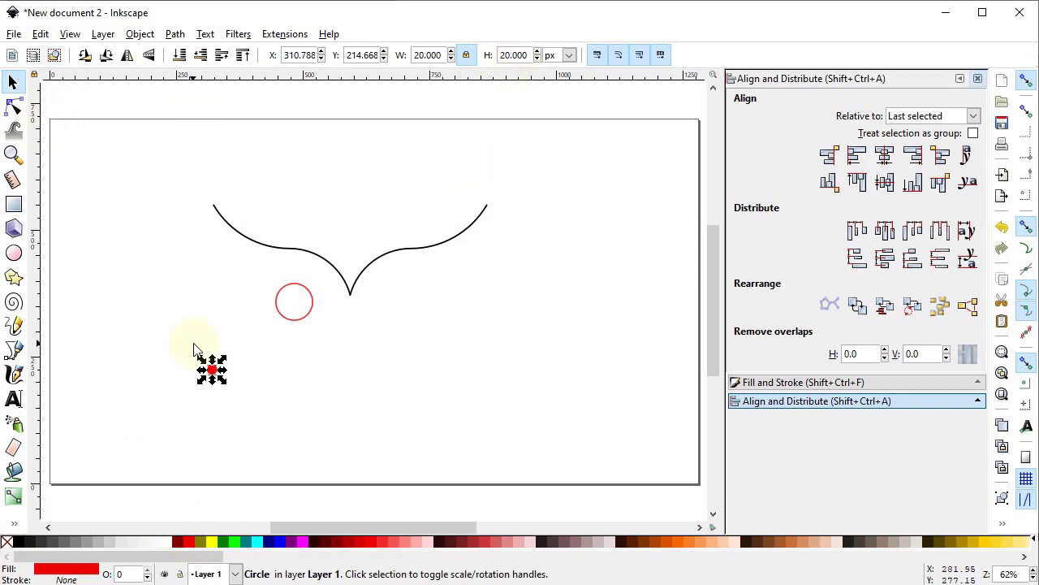
Center the red dot on the 75 px circle along both axes, aligning relative to the last selected object
click(214, 372)
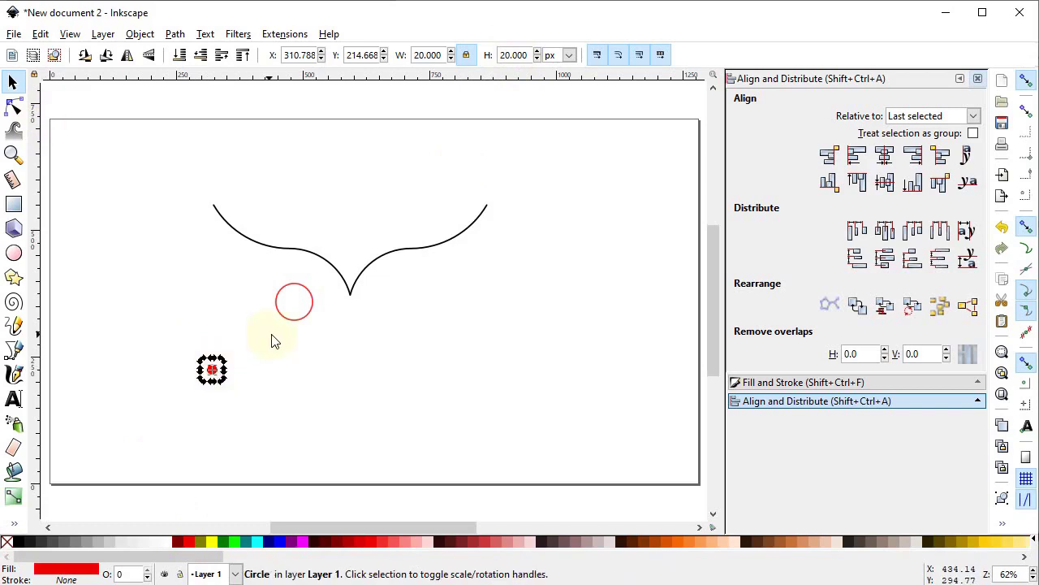
shift+click(295, 316)
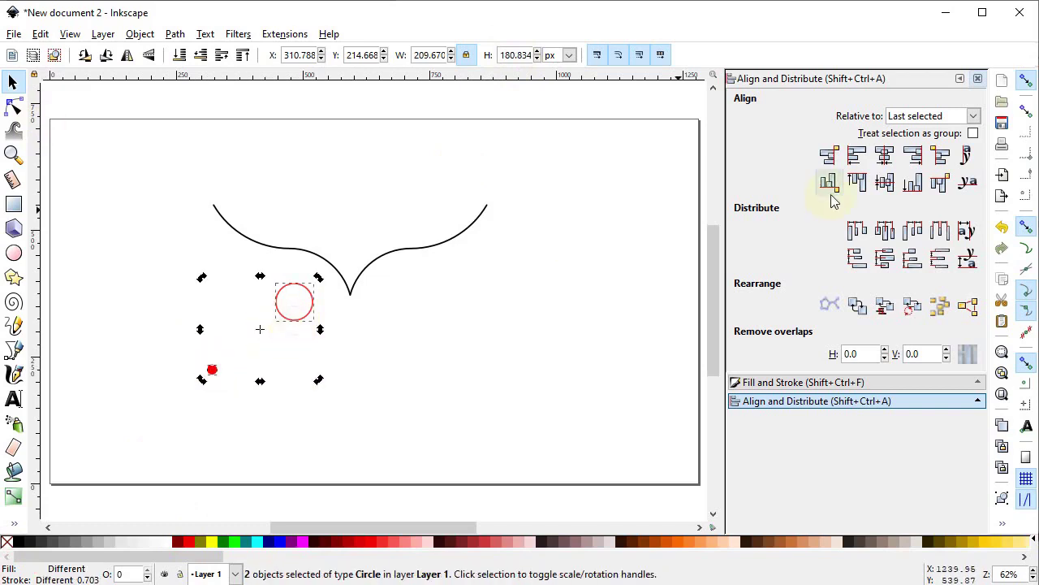
click(840, 402)
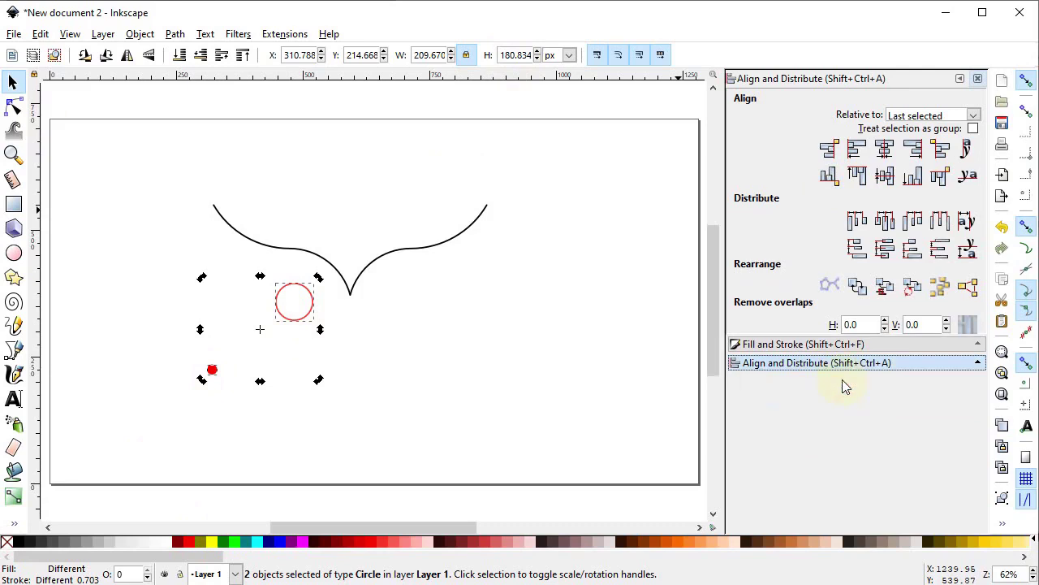
click(974, 116)
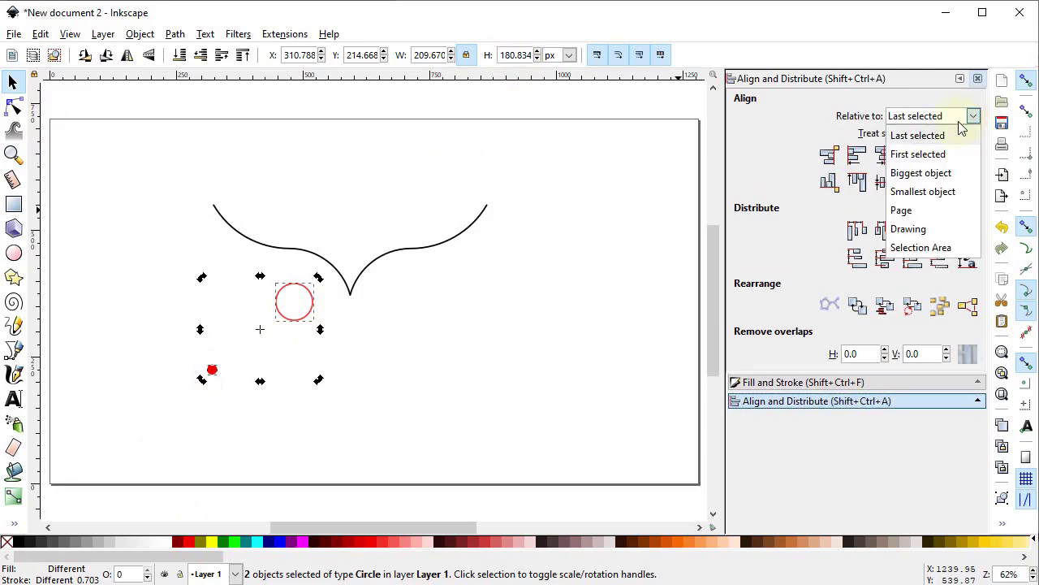
click(958, 137)
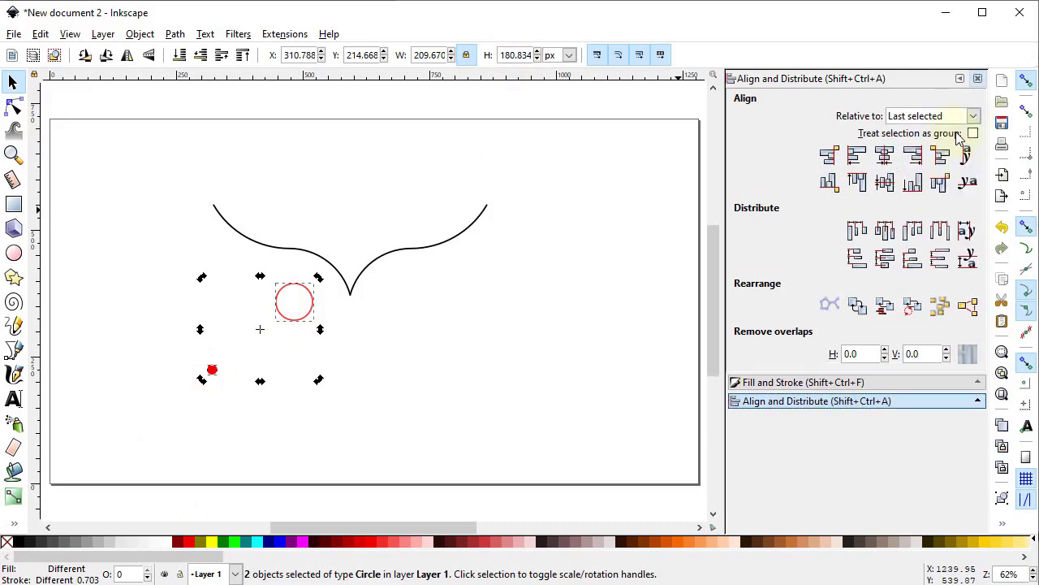
click(887, 159)
click(885, 184)
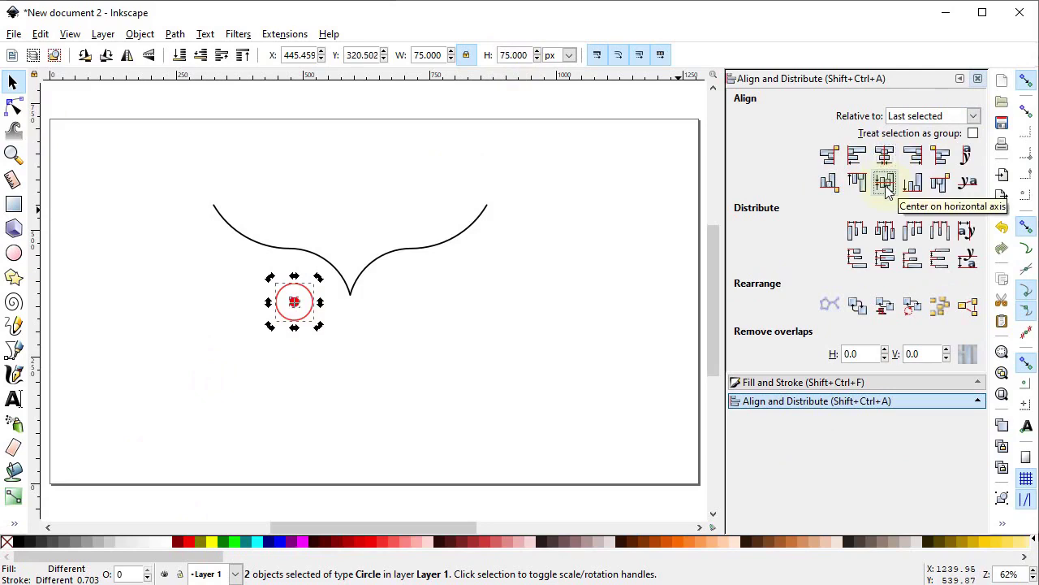
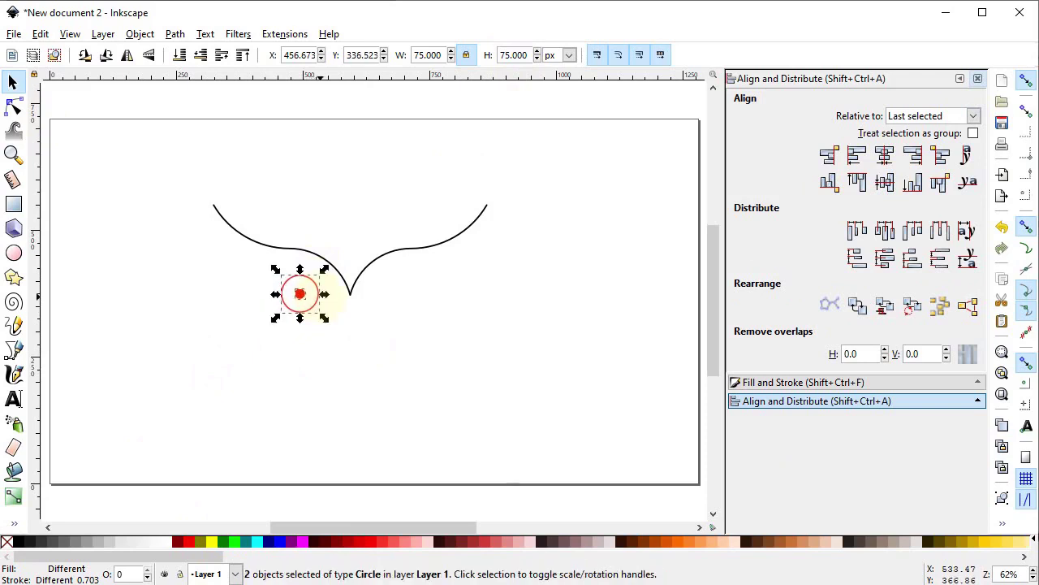
Duplicate the eye and place the copy level with it beneath the right curve, at about X 649 px
right_click(319, 290)
click(360, 397)
drag(301, 297, 397, 294)
Group the circle and dot of the right eye, and likewise those of the left eye
right_click(397, 293)
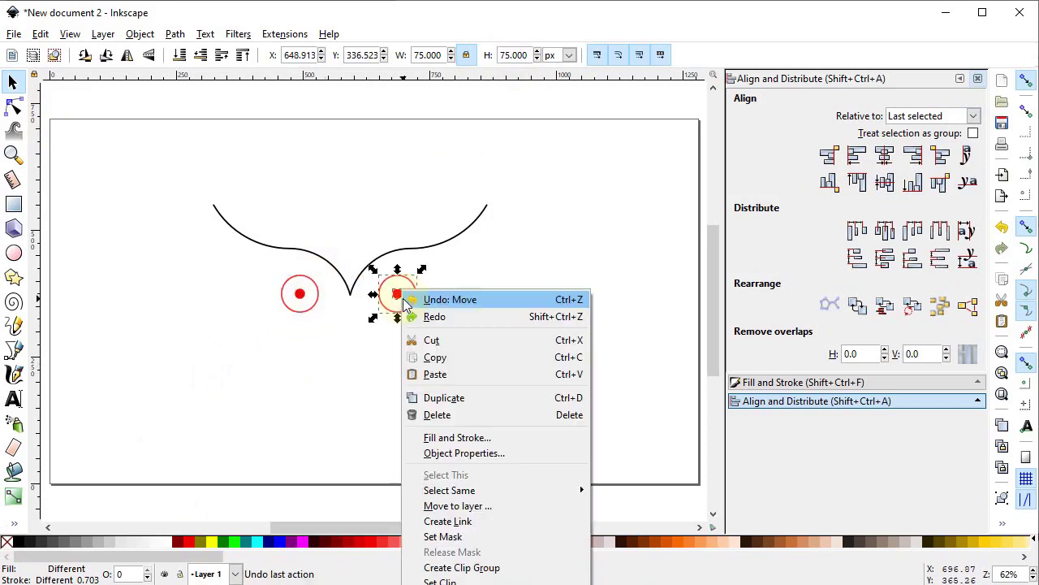
click(439, 584)
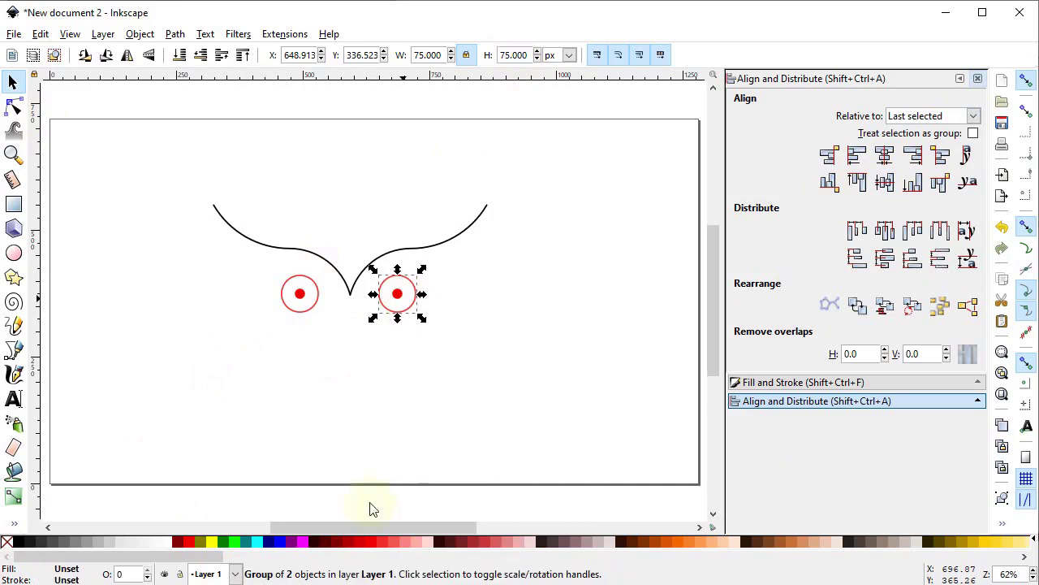
click(232, 365)
drag(274, 343, 319, 268)
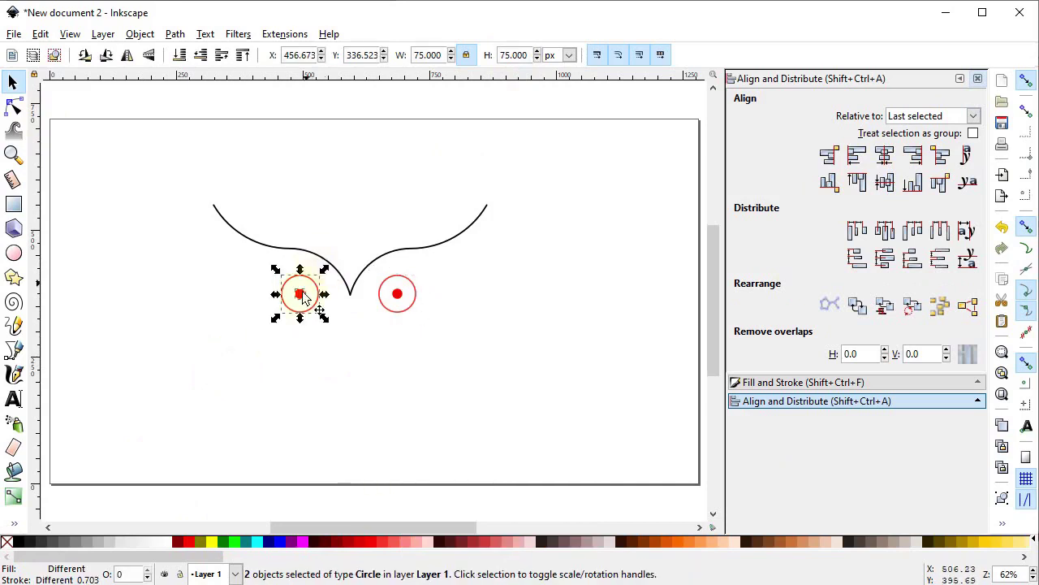
right_click(301, 290)
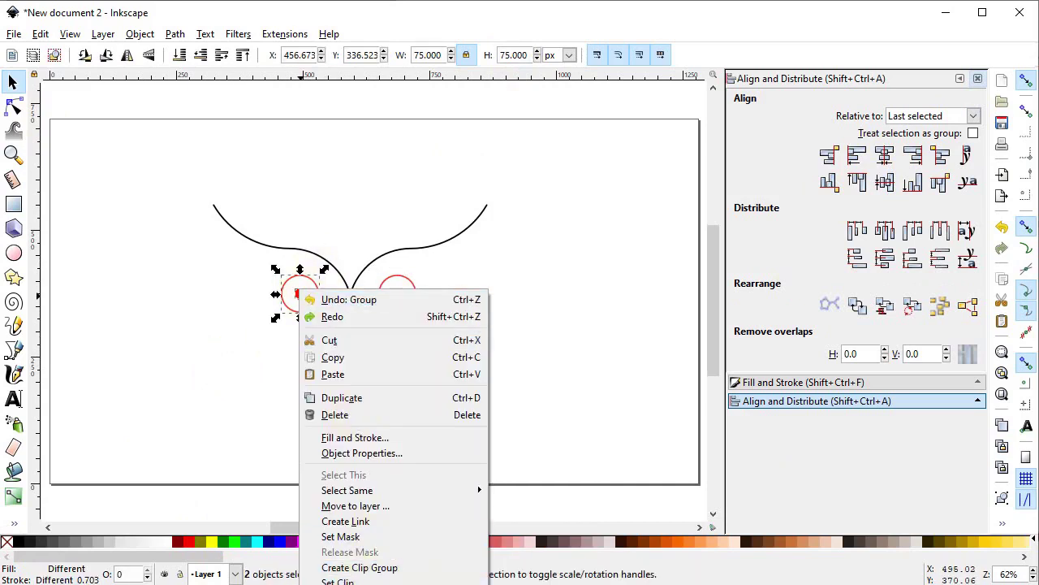
click(338, 580)
Combine the left and right black curves into a single path
click(276, 260)
click(312, 250)
shift+click(382, 245)
click(175, 34)
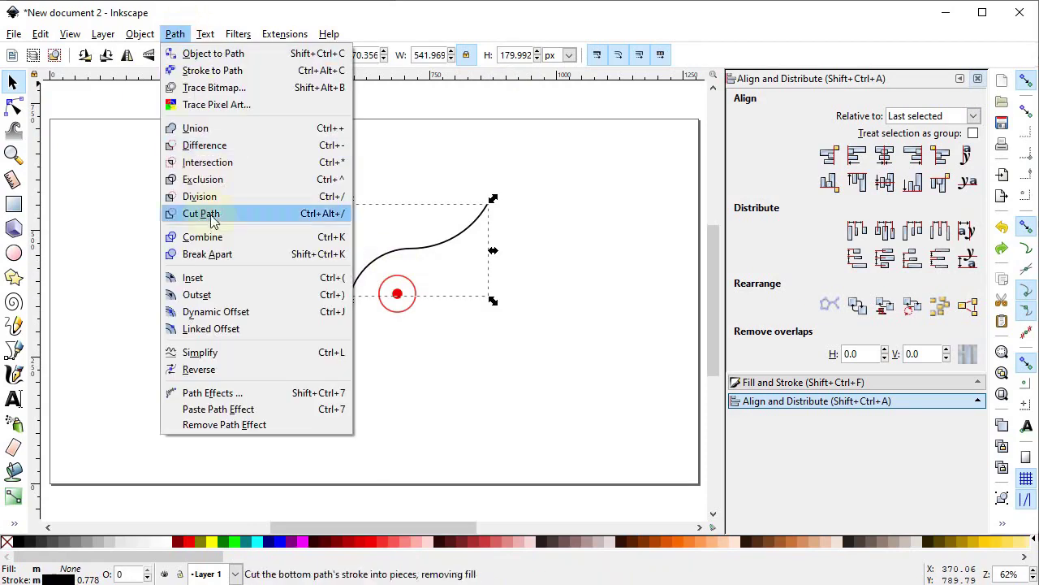
click(211, 237)
Make the horizontal gaps between the two eye groups and the combined curve equal
drag(269, 197, 557, 344)
click(938, 234)
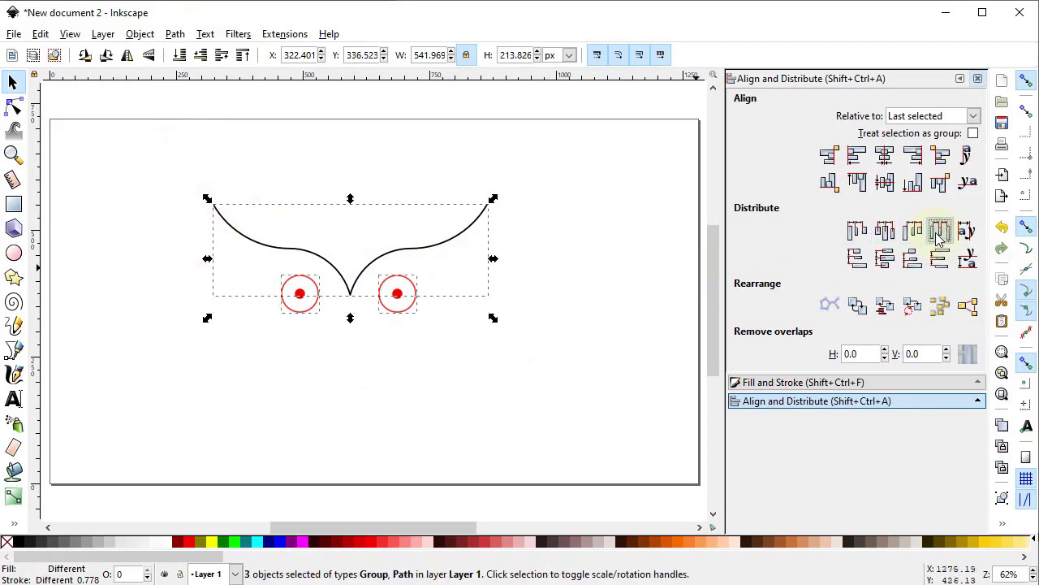
click(427, 378)
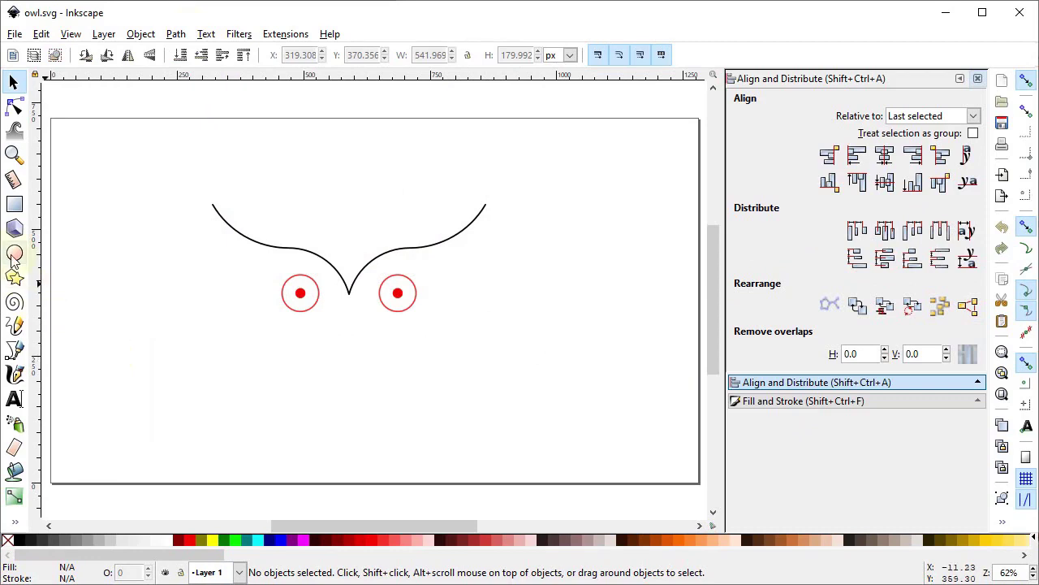
Draw a red-outlined circle about 414 px in diameter around both eyes and the point of the curve
click(14, 256)
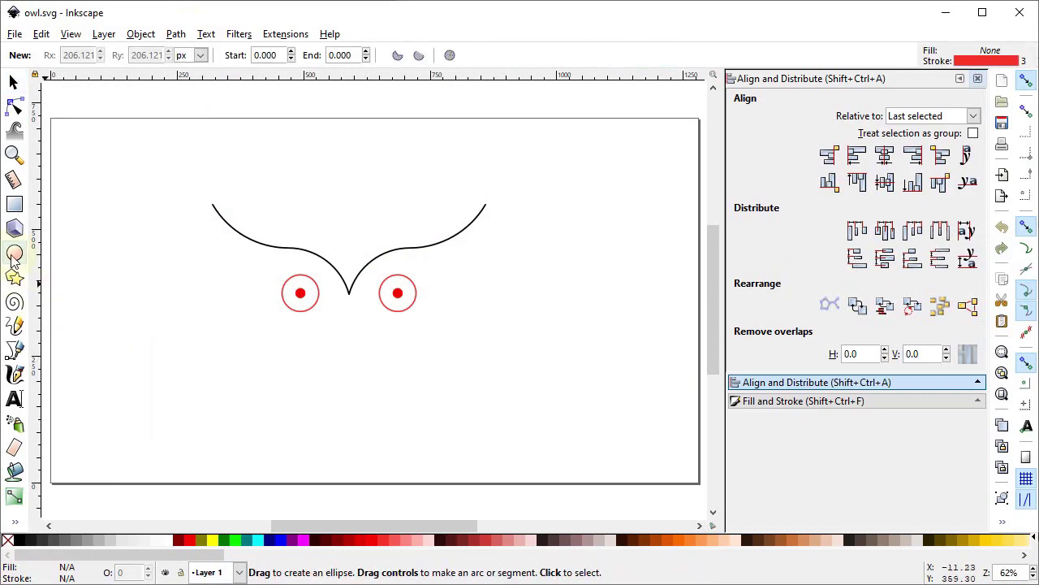
drag(252, 205, 489, 419)
click(18, 79)
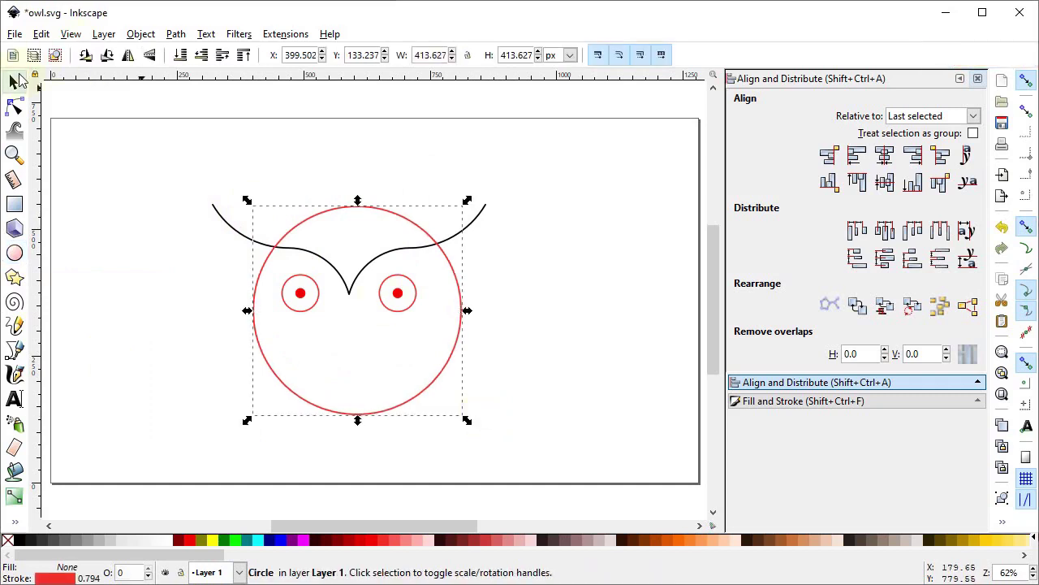
Lock the width-to-height ratio and set the large circle's size to 415 px
click(467, 55)
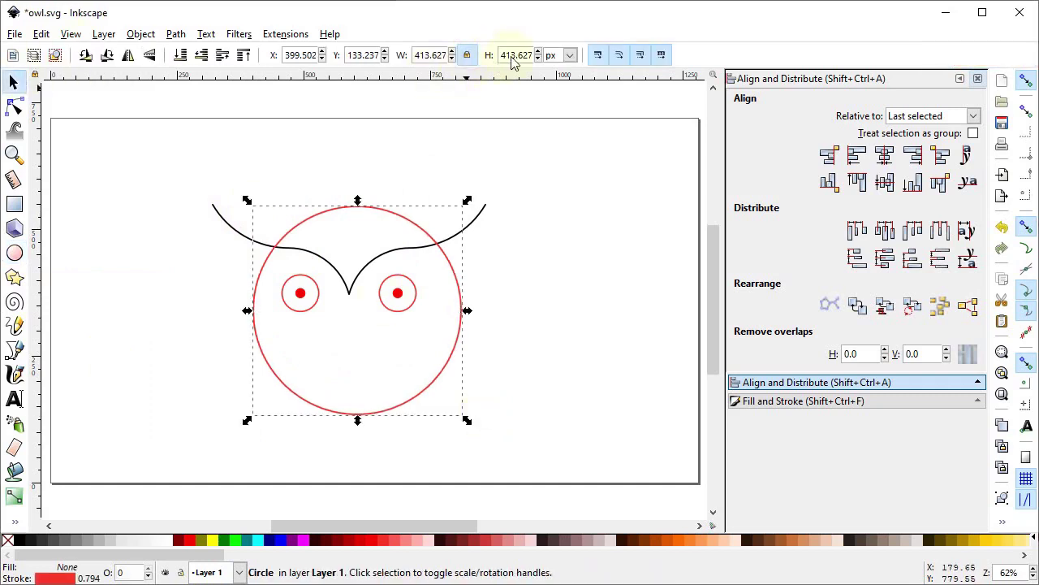
text(415)
key(Return)
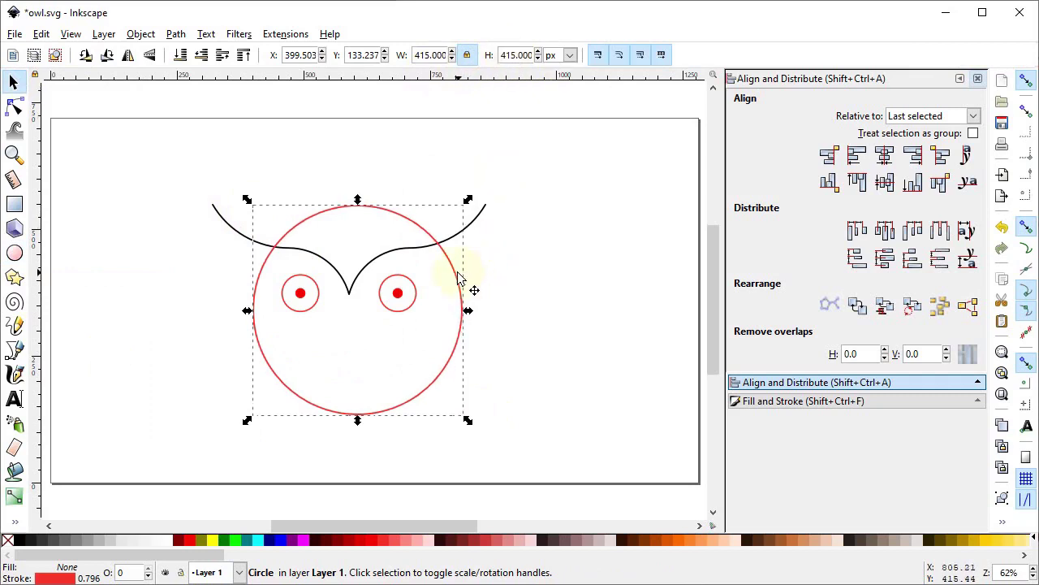
Center the large circle and the black brow curve on a common vertical axis, relative to the last selected object
key(shift)
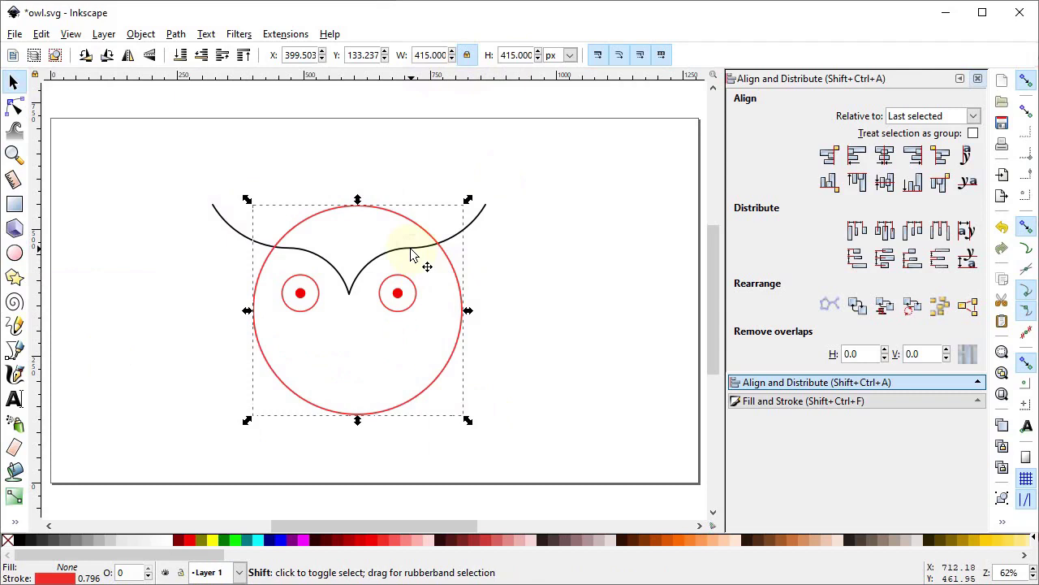
shift+click(410, 255)
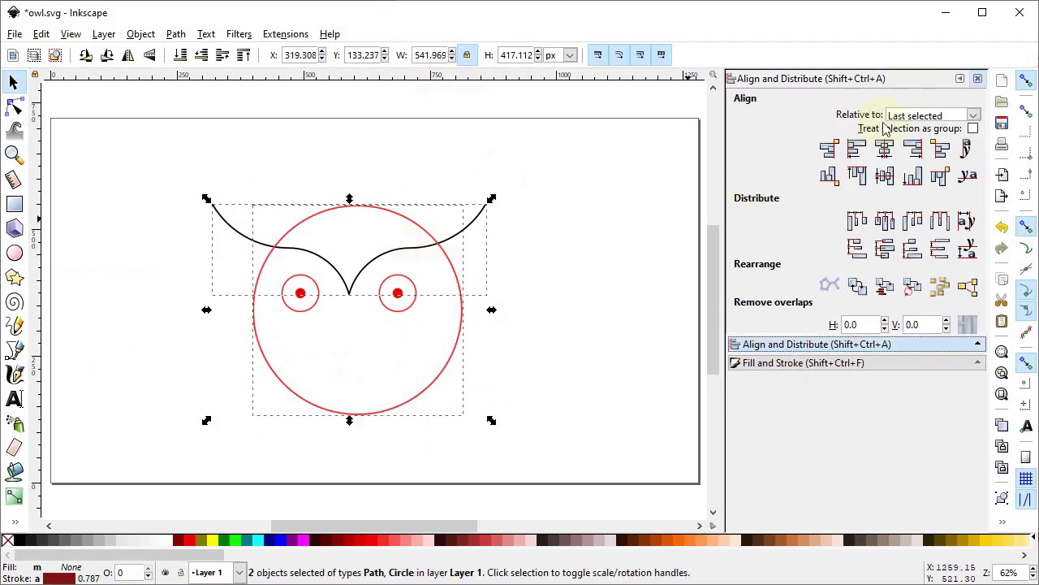
click(974, 116)
click(950, 133)
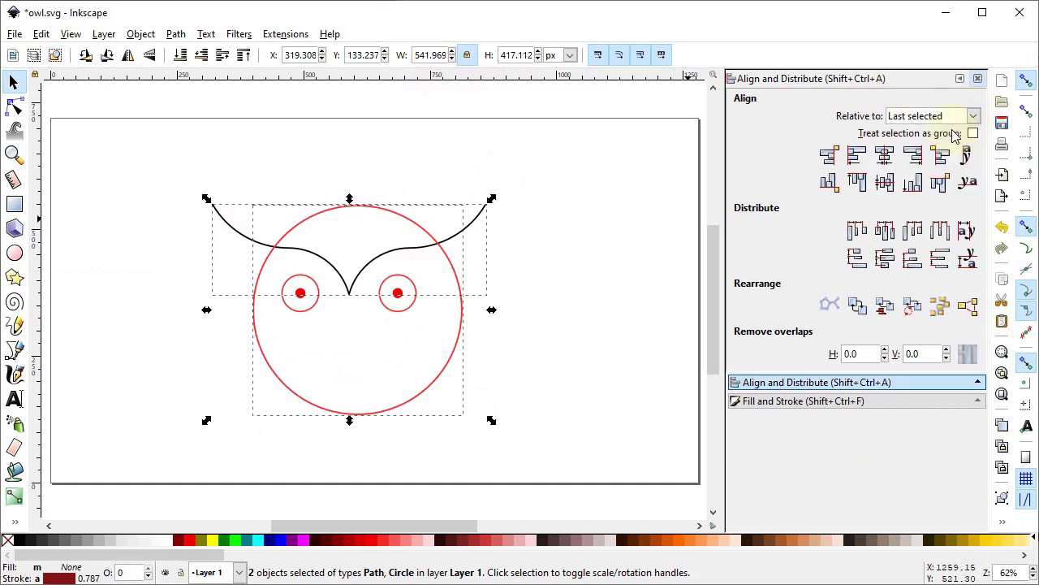
click(885, 156)
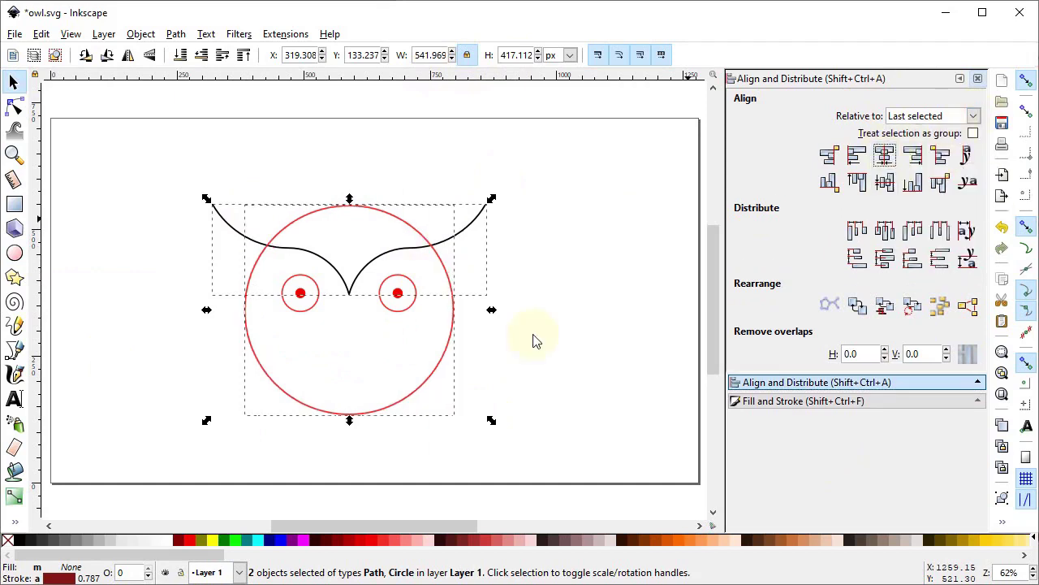
click(505, 355)
Move the large circle up to a Y position of about 146 px, then cut it and paste it back in place
click(352, 412)
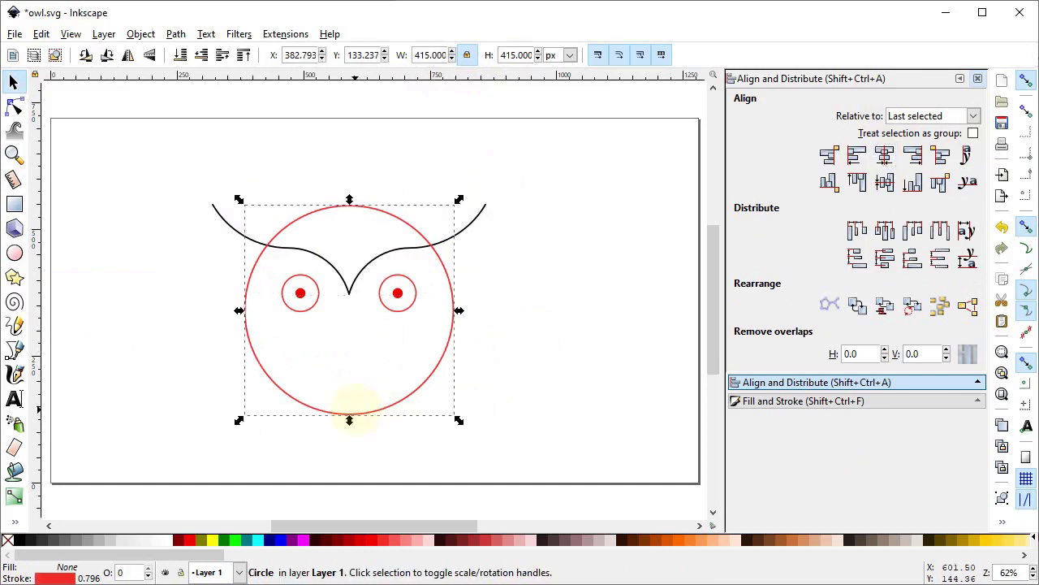
drag(361, 415, 364, 407)
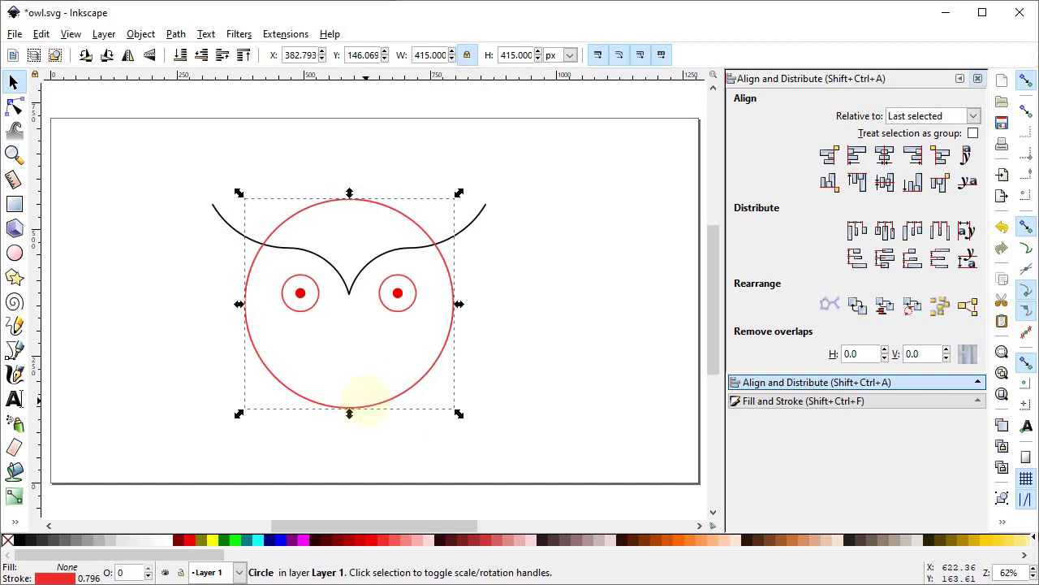
right_click(365, 402)
click(418, 119)
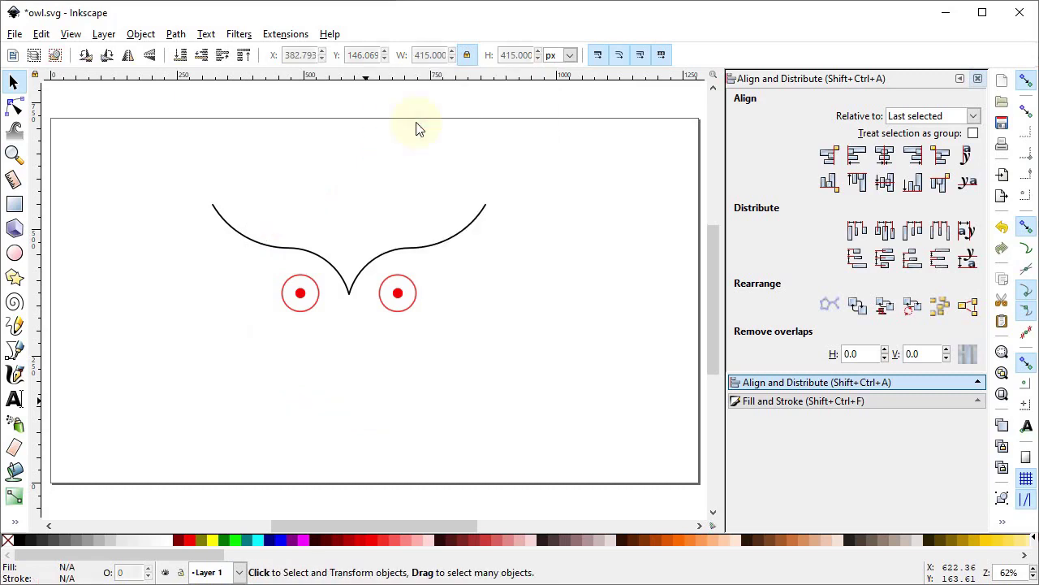
click(40, 35)
click(77, 163)
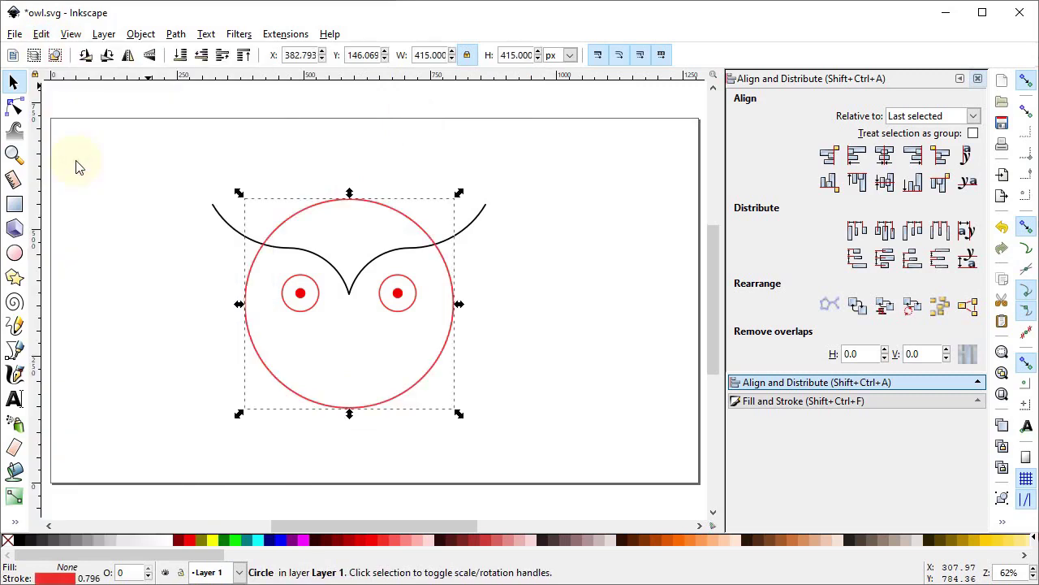
Turn the circle into an open arc above the brow curve, ending where the two cross at about 214.5° and 325.3°
click(14, 107)
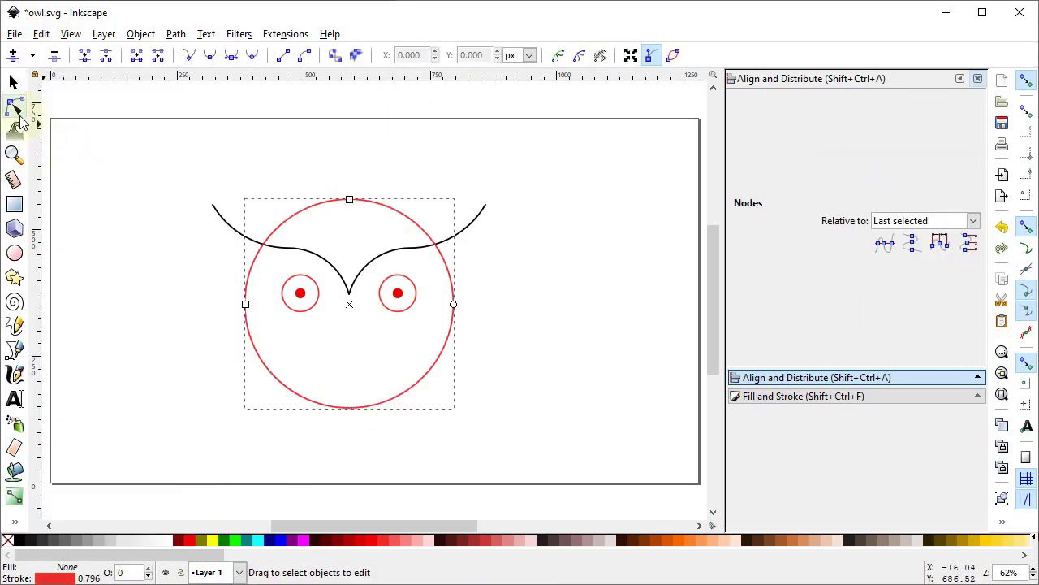
drag(453, 305, 435, 243)
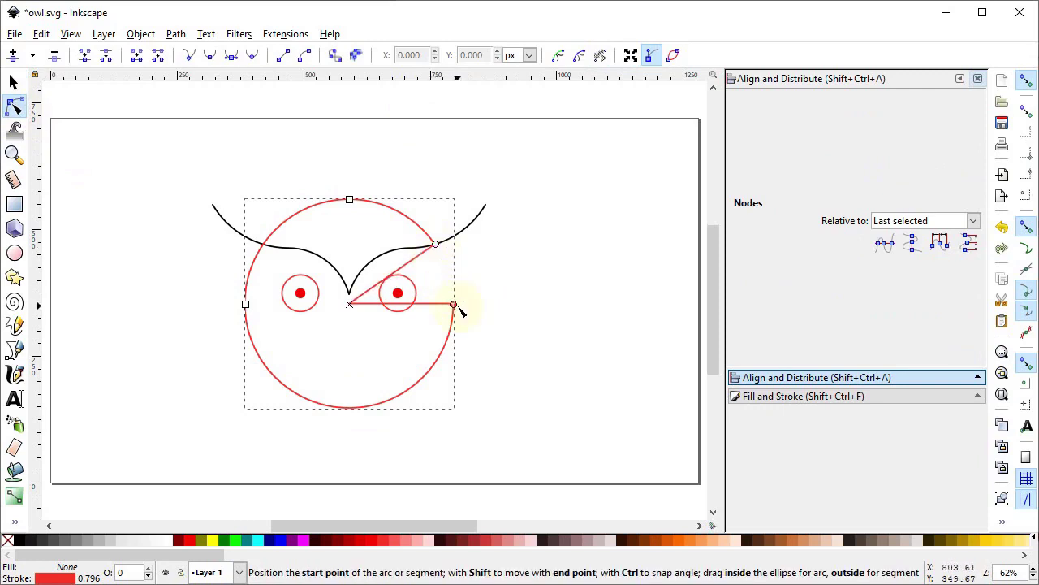
drag(455, 306, 263, 245)
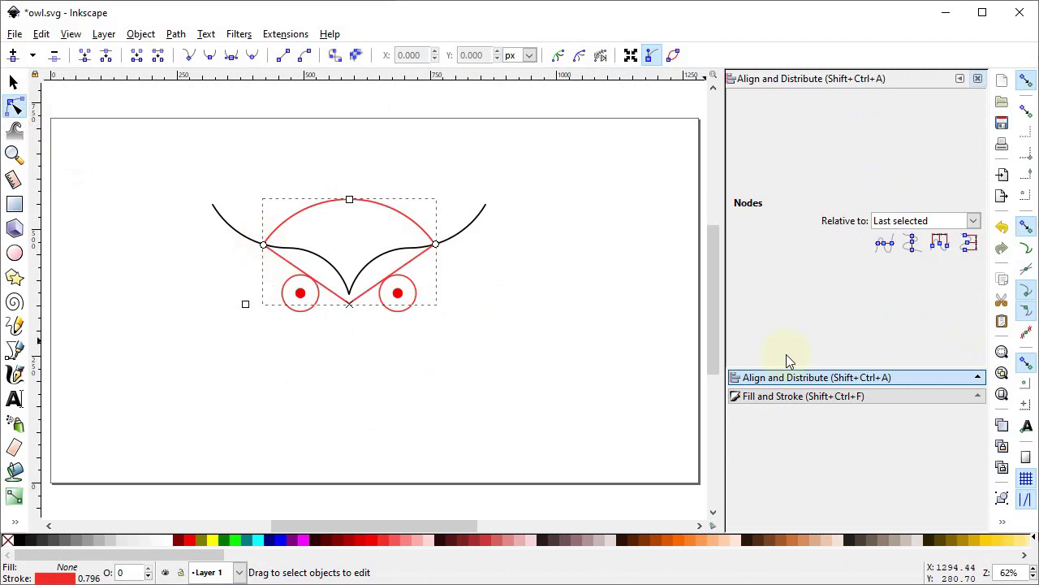
click(1001, 352)
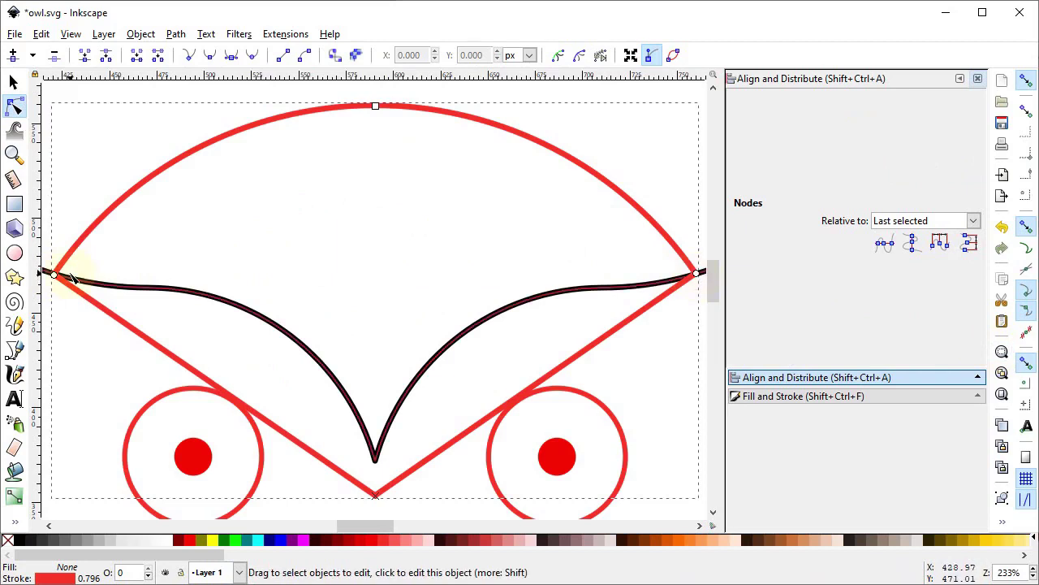
click(14, 253)
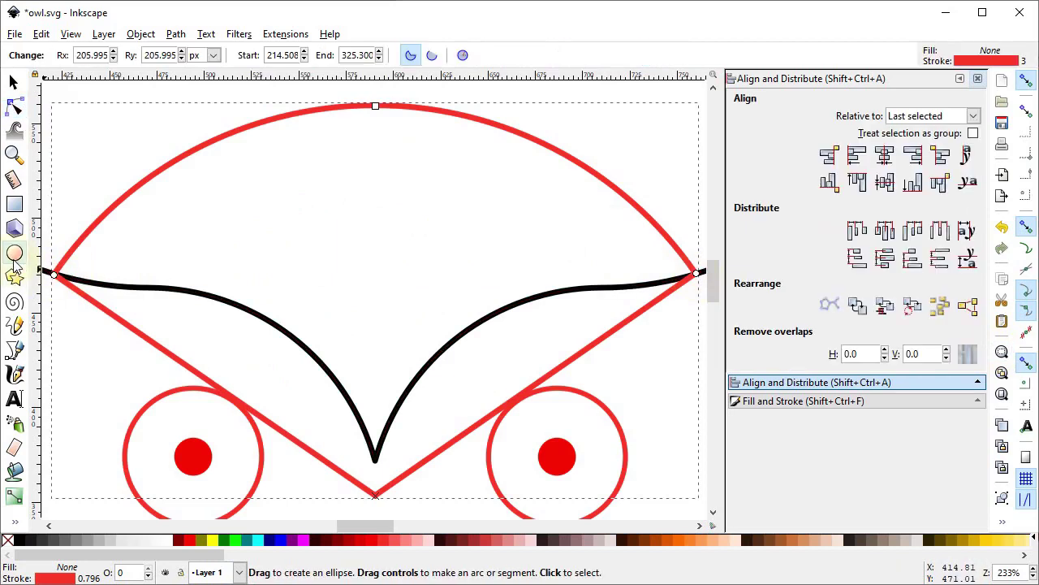
click(431, 56)
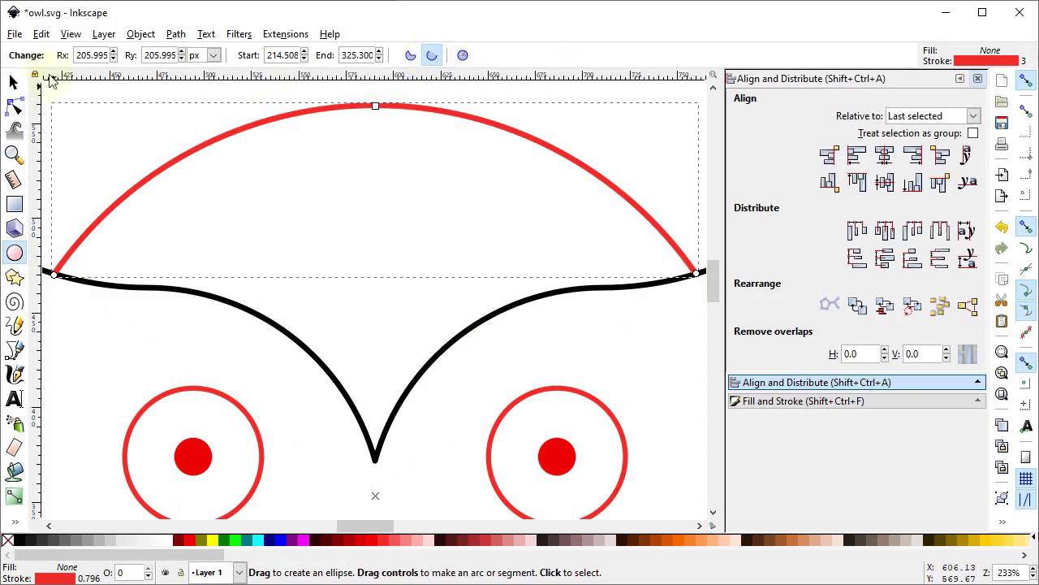
click(1001, 393)
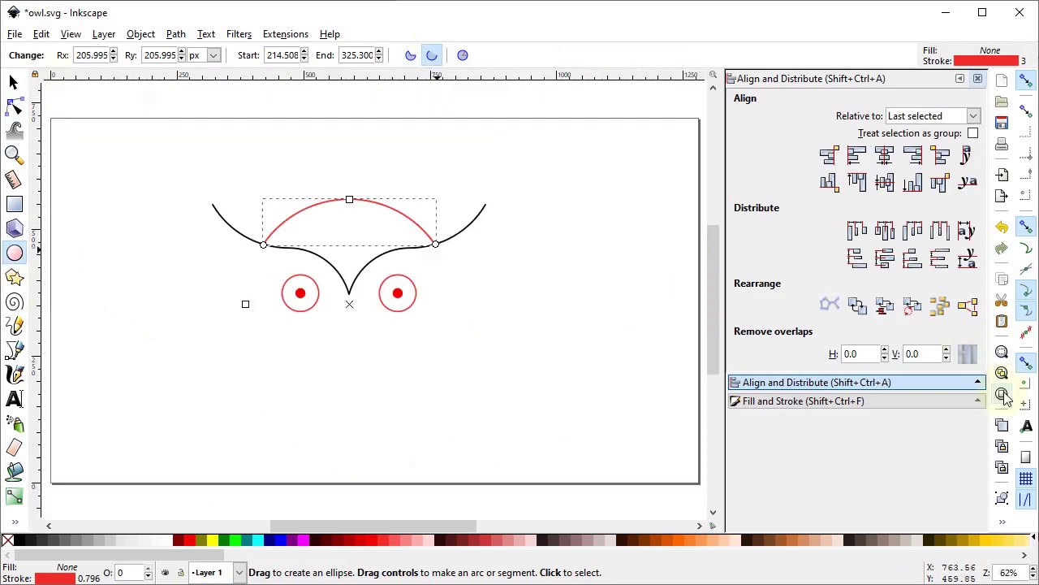
Paste the full circle in place and reduce it to an open lower arc ending slightly below the brow curve on both sides
click(42, 34)
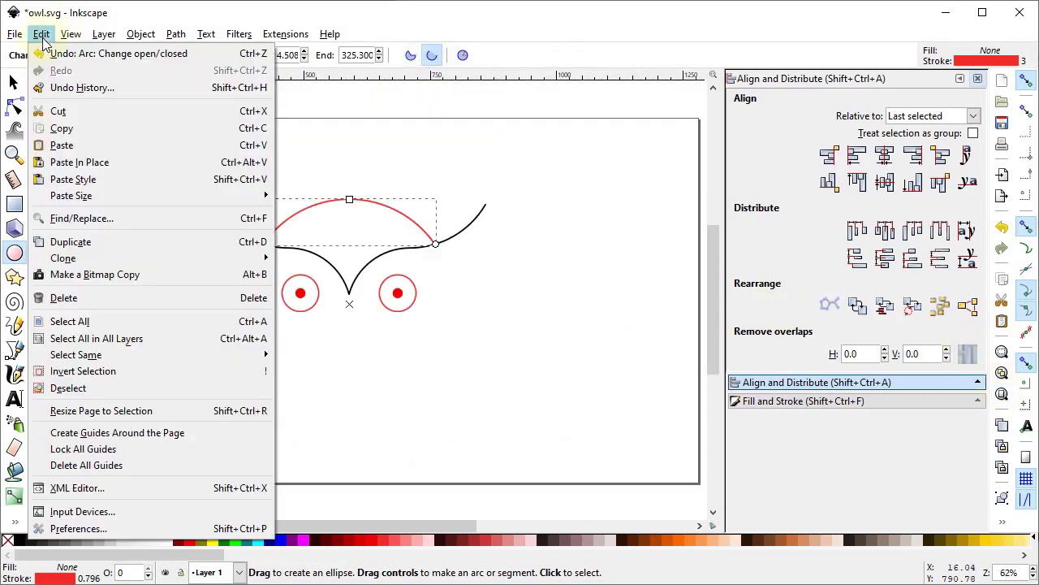
click(80, 162)
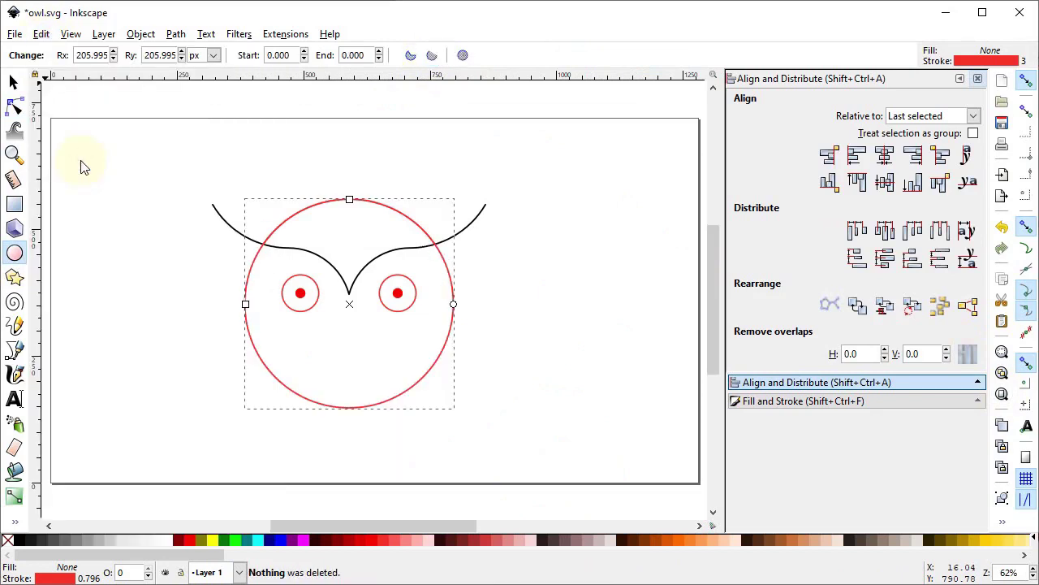
click(14, 106)
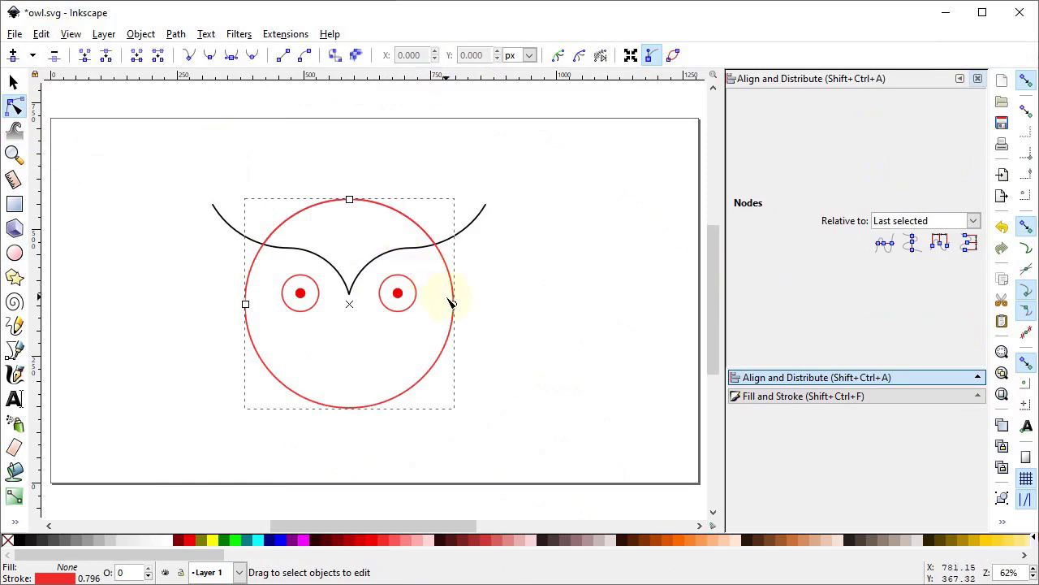
drag(453, 304, 255, 260)
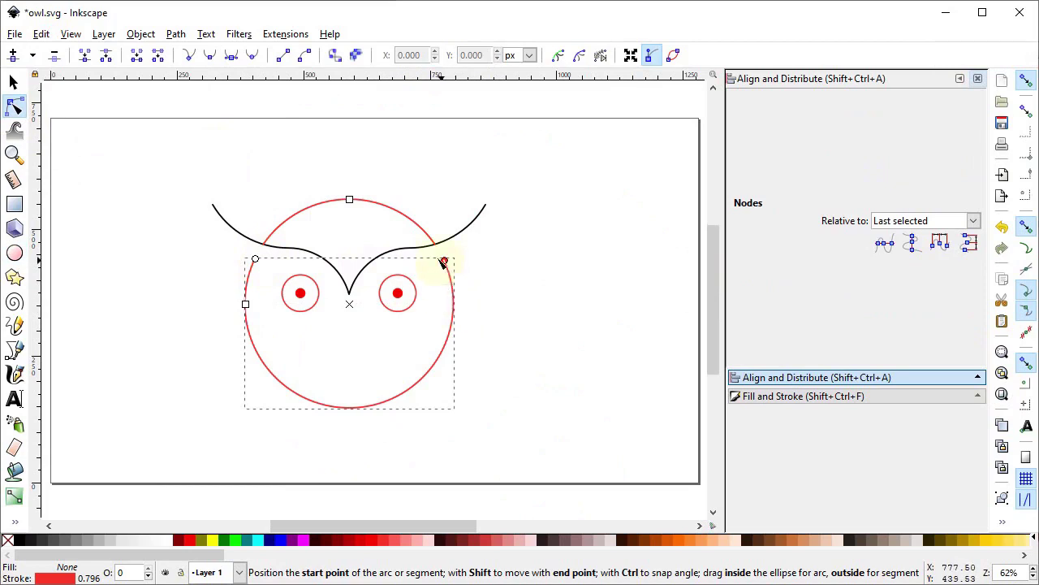
Ungroup the circle and dot of the right eye and of the left eye
key(s)
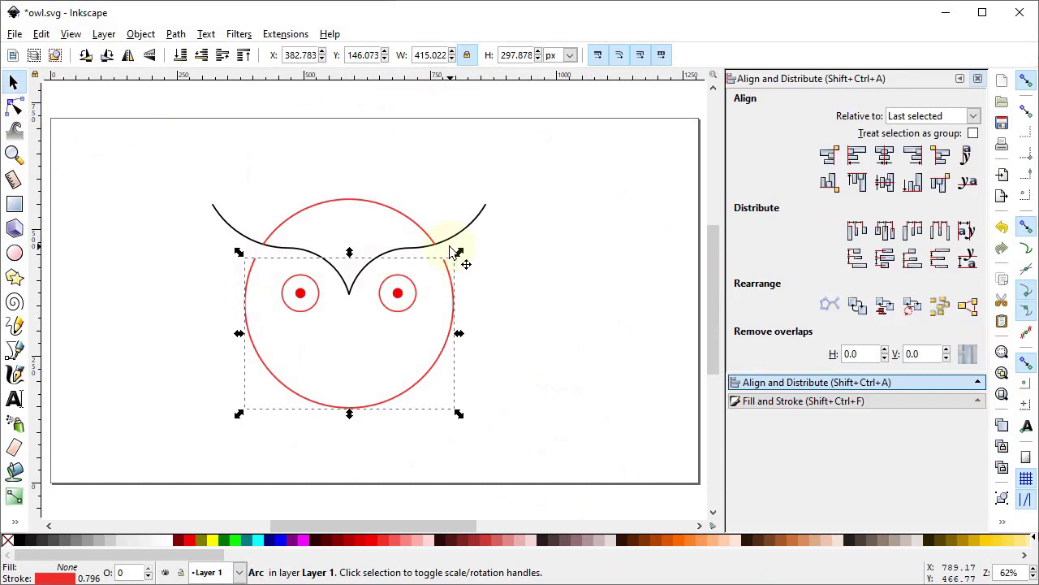
click(399, 297)
right_click(400, 298)
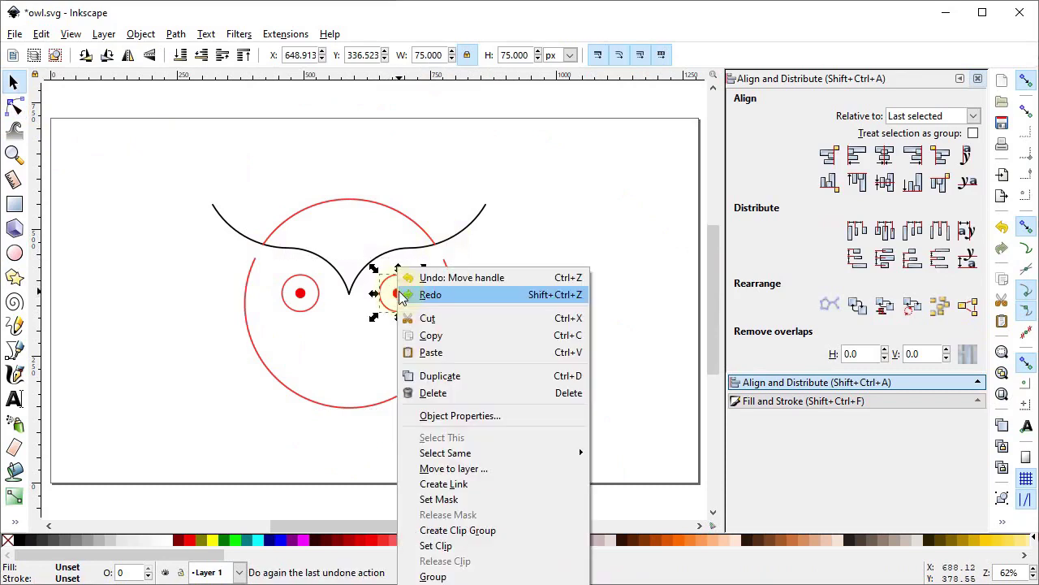
key(Escape)
key(shift+ctrl+g)
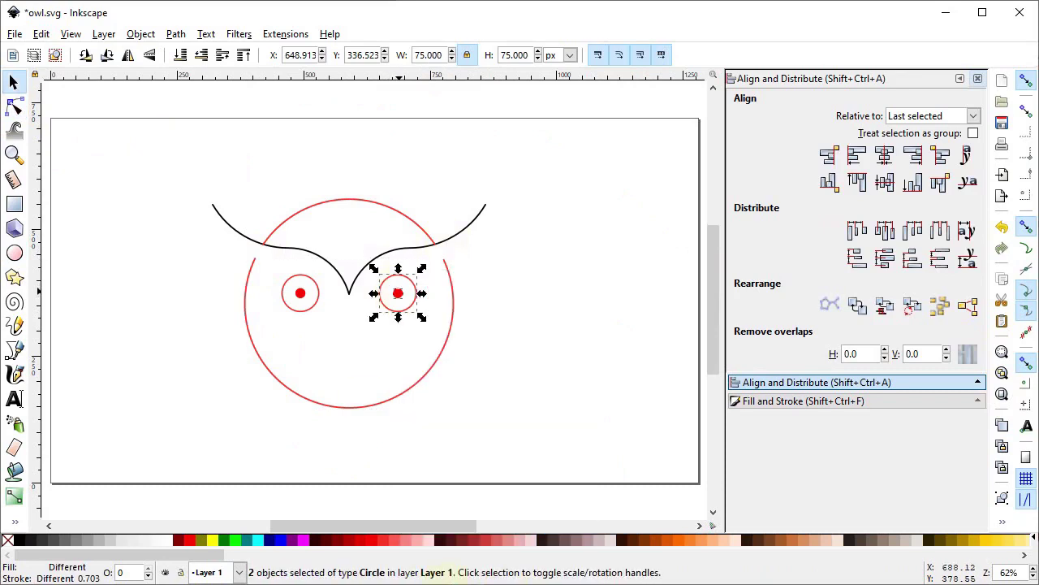
click(301, 294)
right_click(300, 294)
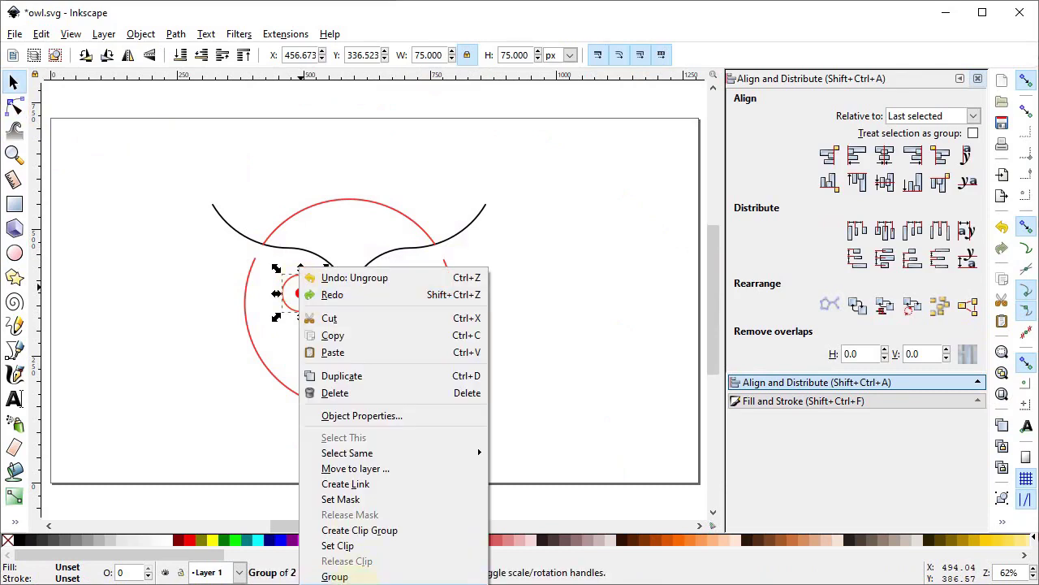
click(349, 578)
click(513, 448)
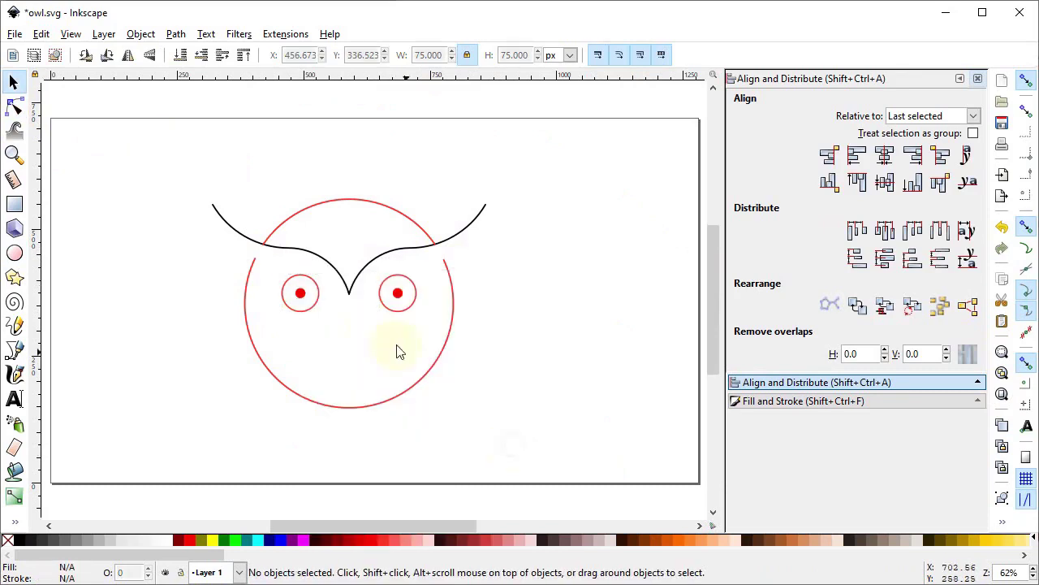
Combine the brow curve, the upper and lower arcs and both outer eye circles into a single path
shift+click(358, 280)
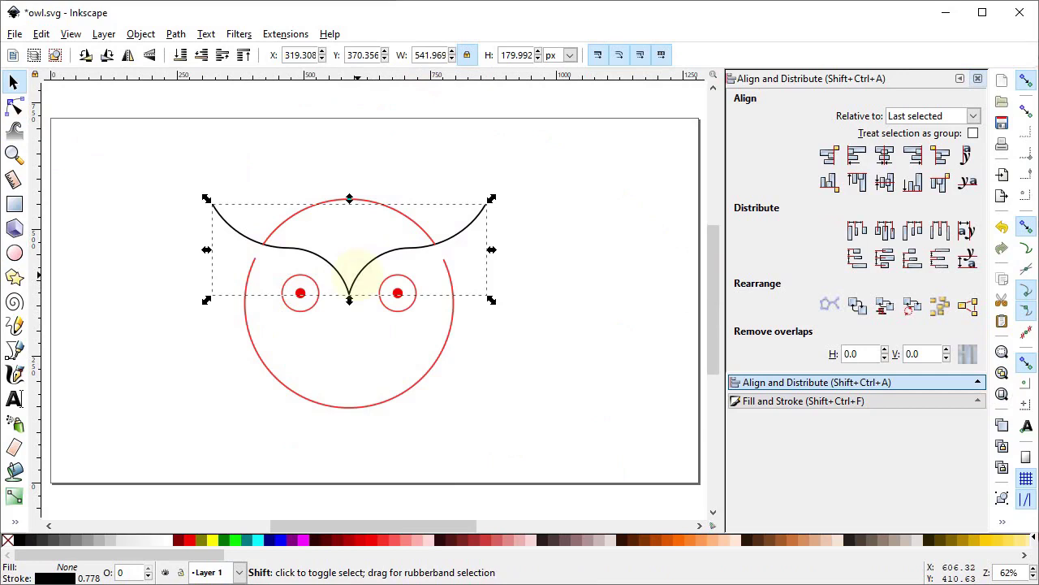
shift+click(302, 211)
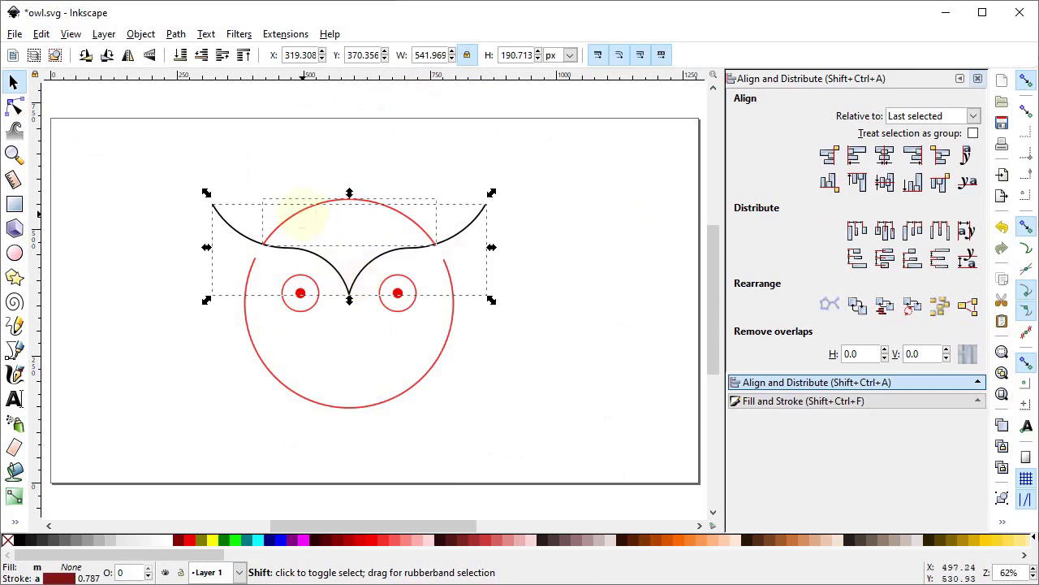
shift+click(252, 326)
shift+click(314, 311)
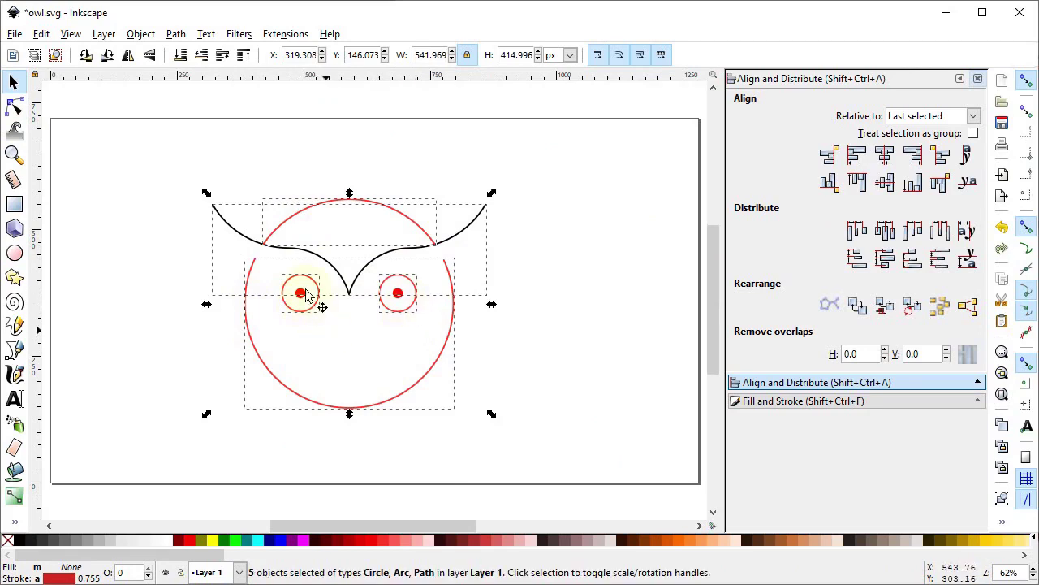
click(174, 34)
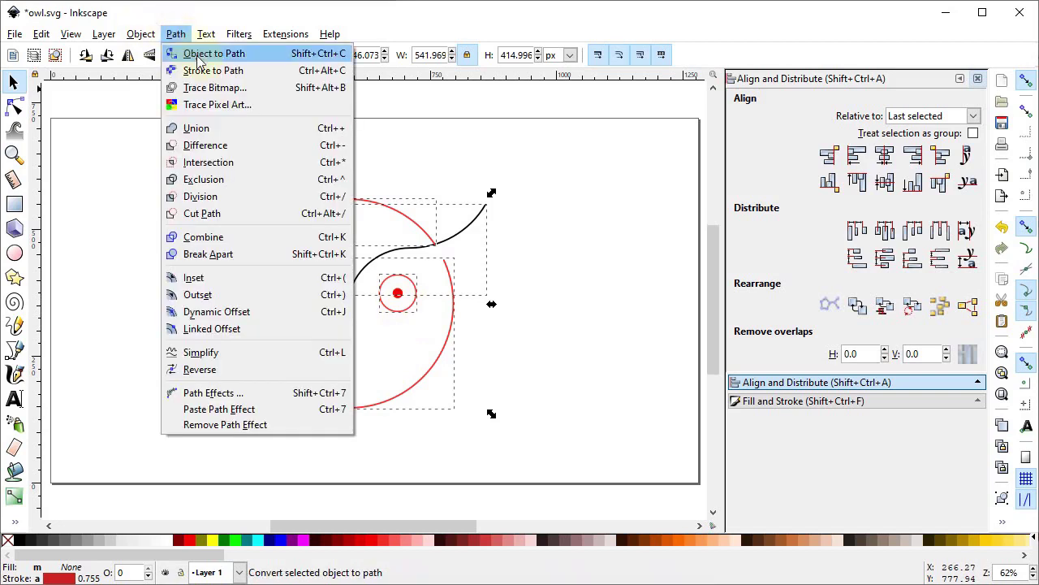
click(209, 237)
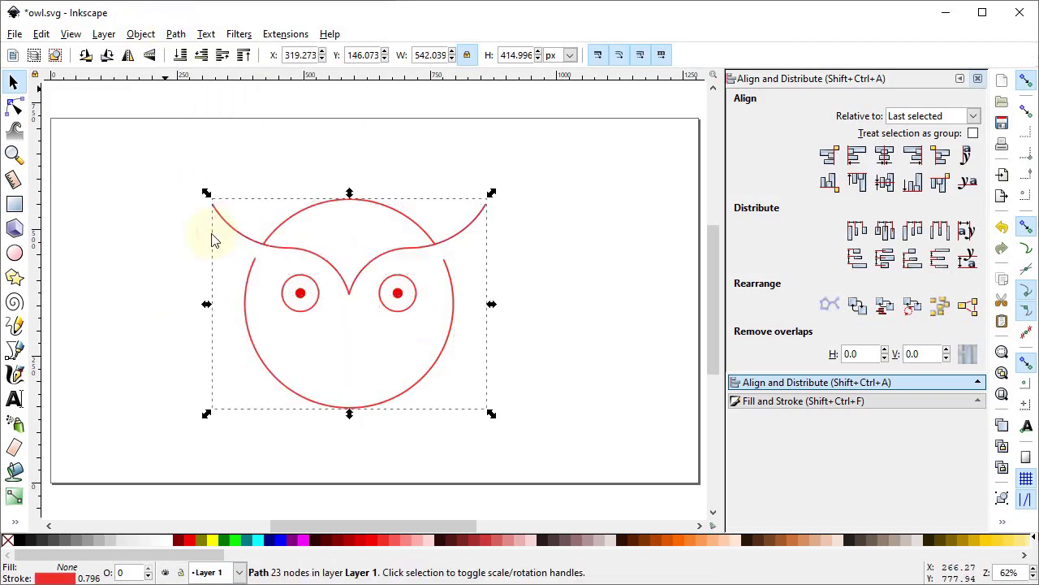
Set the combined owl path's stroke width to 10 px with round caps
click(801, 401)
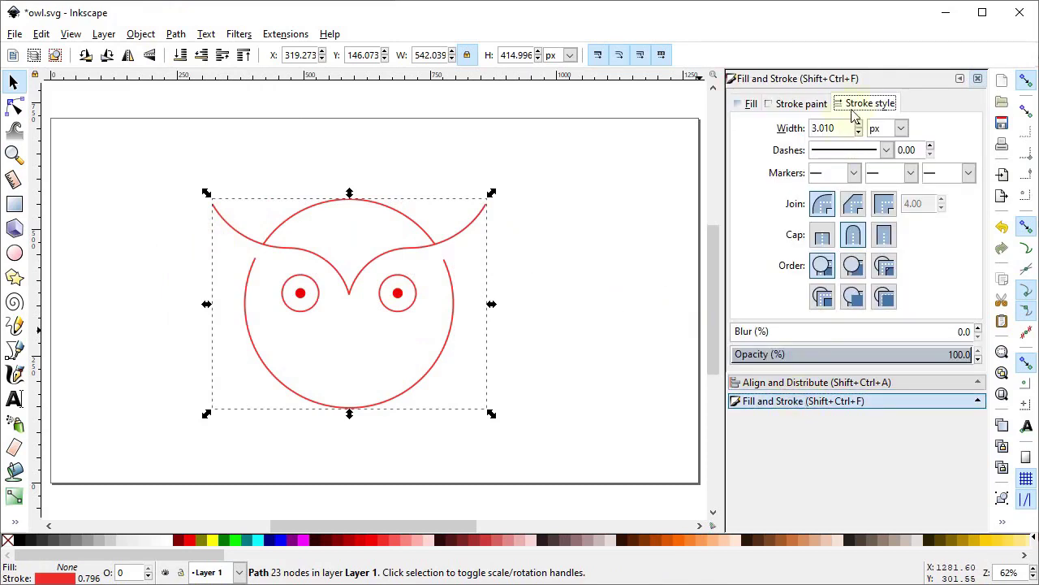
drag(845, 130, 814, 131)
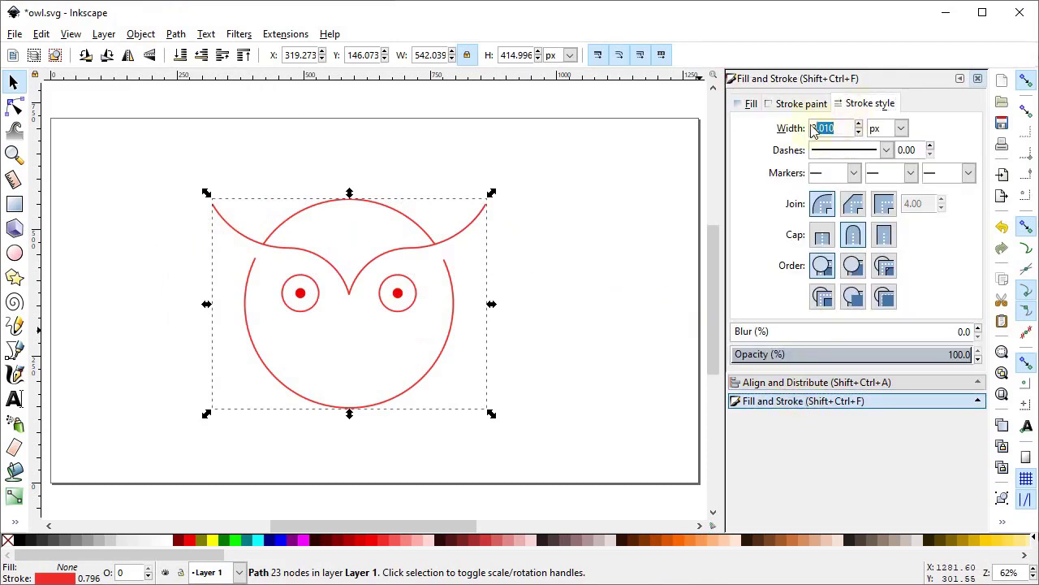
key(Return)
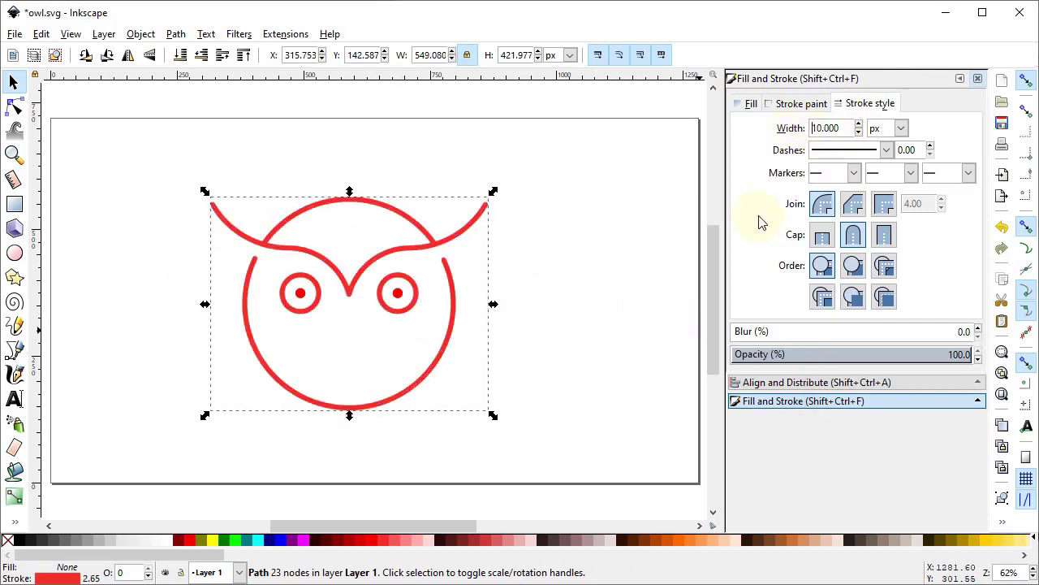
click(854, 235)
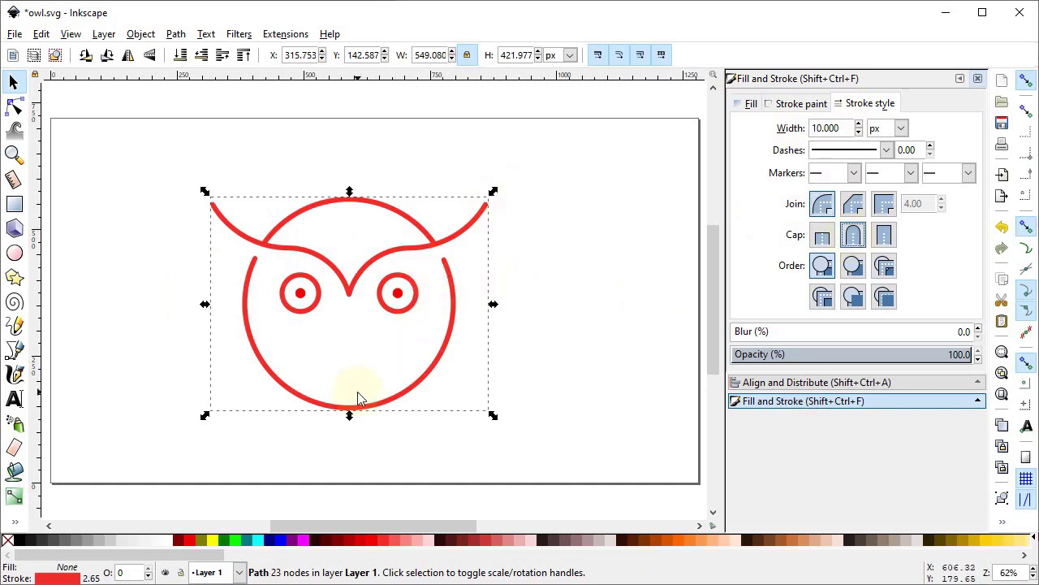
Group the combined owl path with both pupil dots and scale the group down proportionally to about 454 px wide
drag(349, 419, 350, 397)
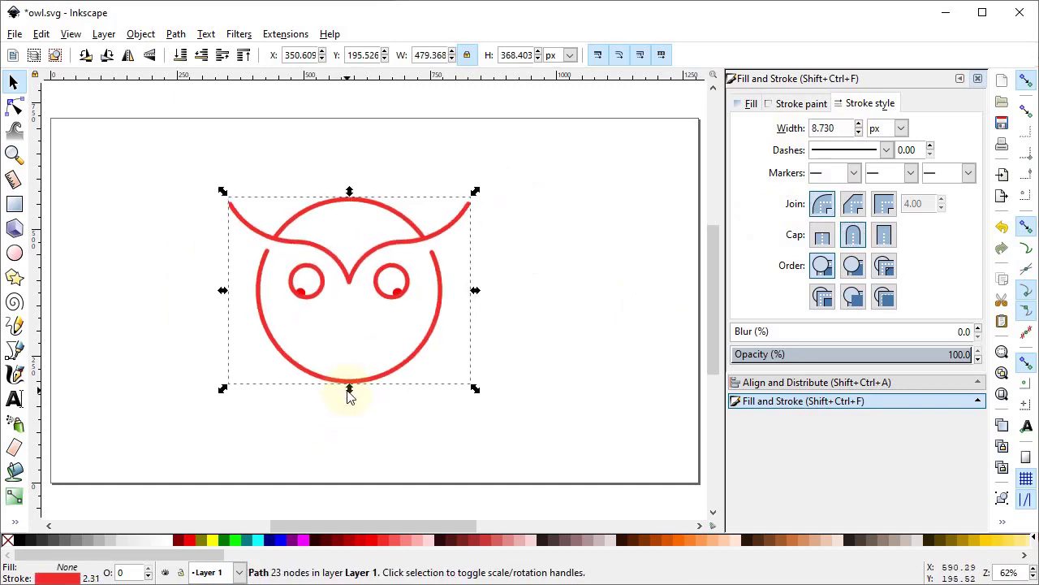
key(ctrl+z)
mouse_move(531, 156)
mouse_down()
mouse_move(244, 343)
mouse_move(169, 457)
mouse_up()
right_click(340, 412)
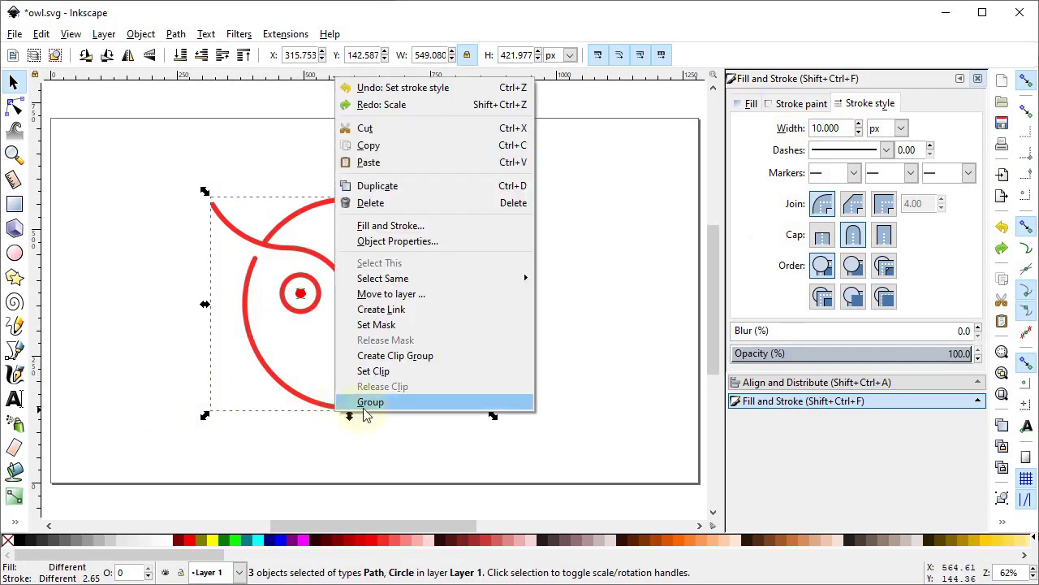
click(365, 404)
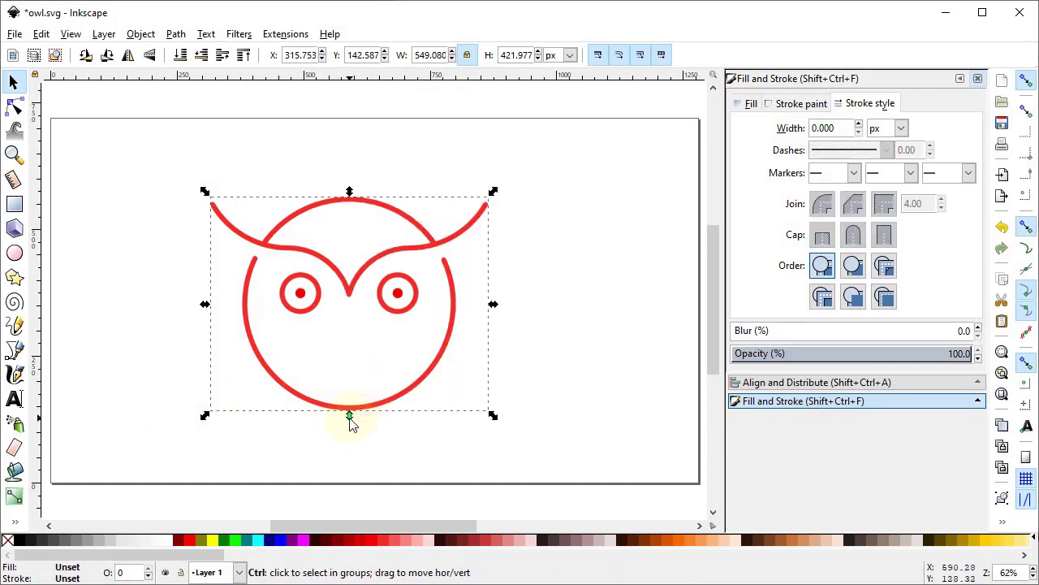
drag(349, 422, 347, 387)
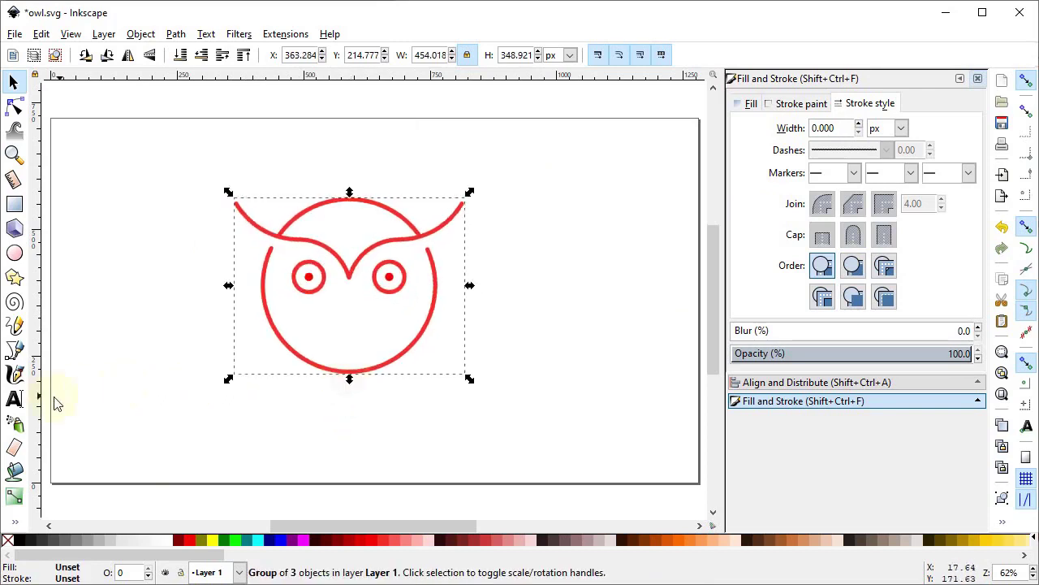
Add the text "OWLS SITE" below the owl
click(14, 398)
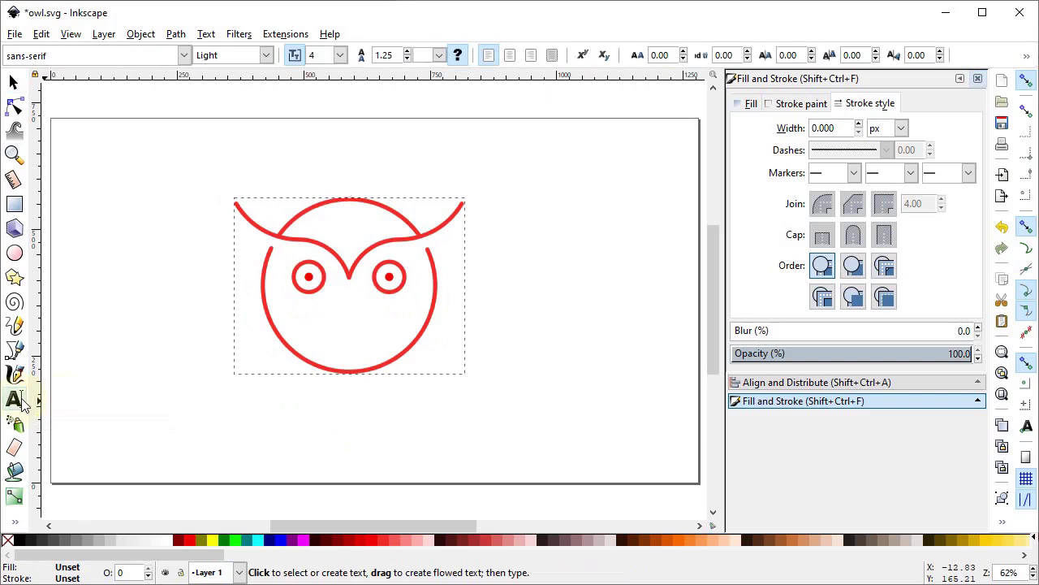
click(216, 447)
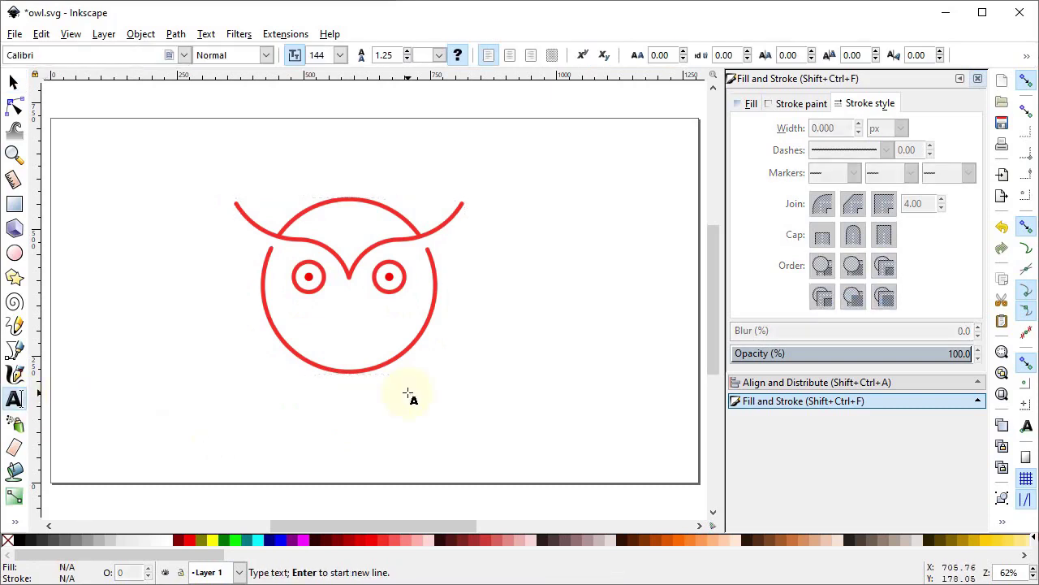
text(OWLS S)
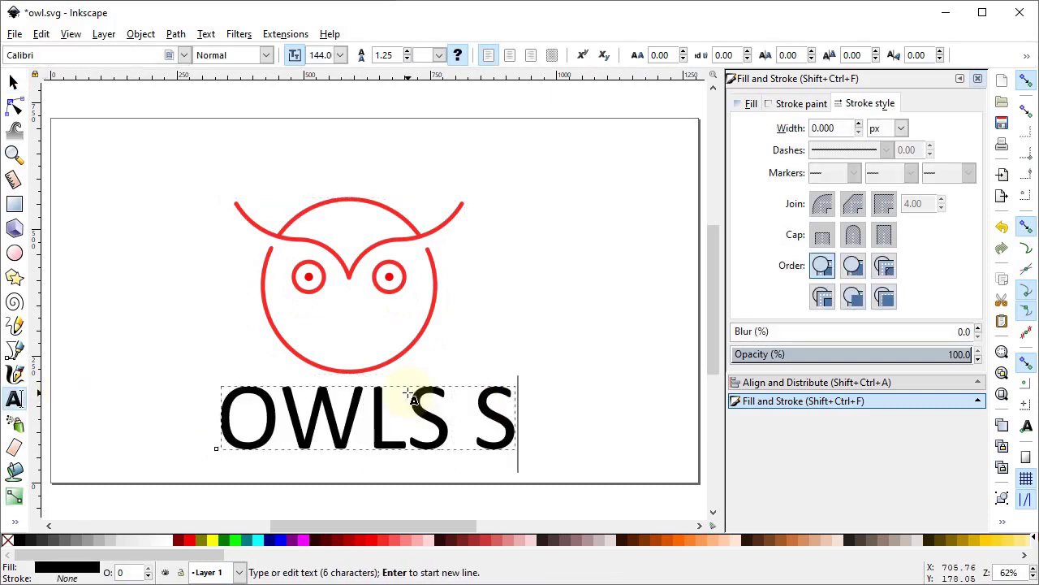
text(ITE)
Set the font of the whole text to Microsoft Yi Baiti and scale the text down to about 523 px wide
key(ctrl+a)
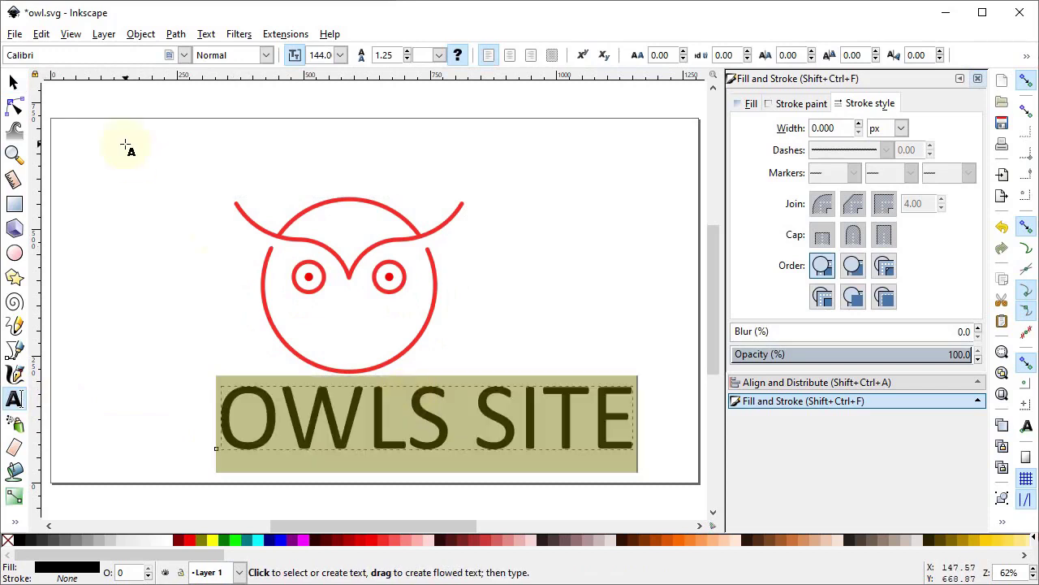
click(91, 57)
click(78, 57)
text(microsoft )
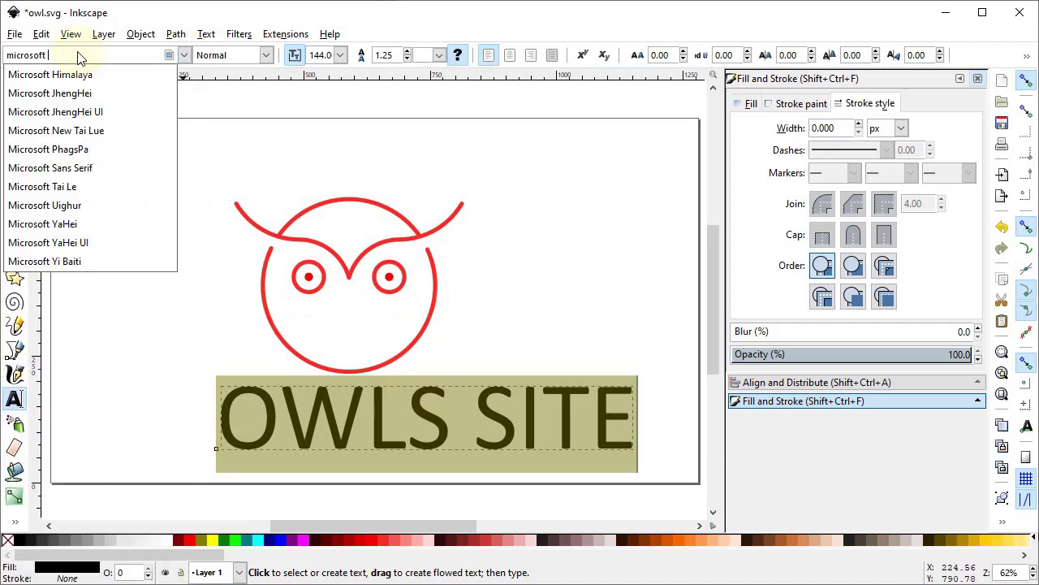
text(yi)
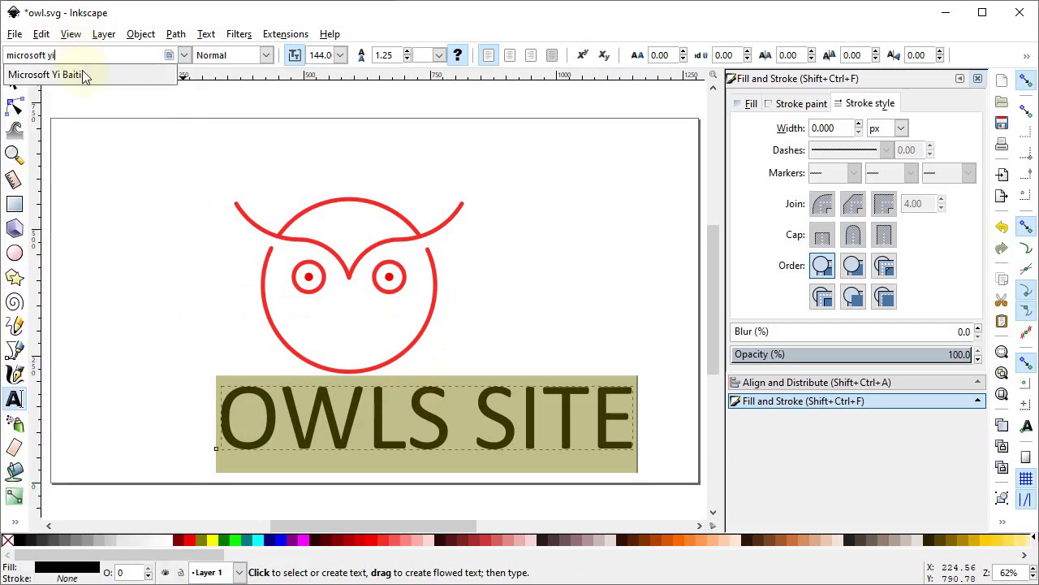
click(84, 74)
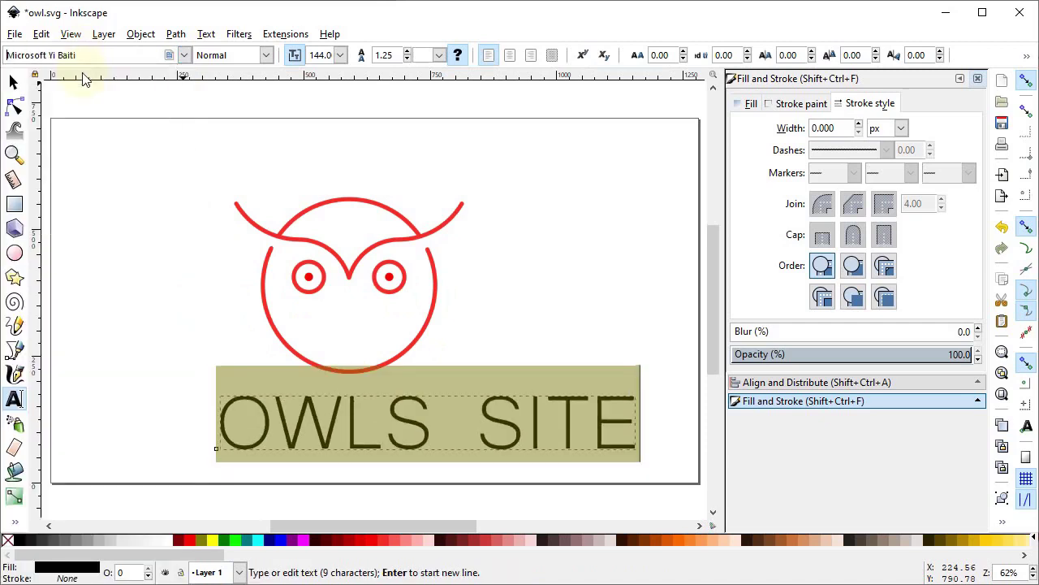
click(13, 81)
drag(640, 456, 510, 441)
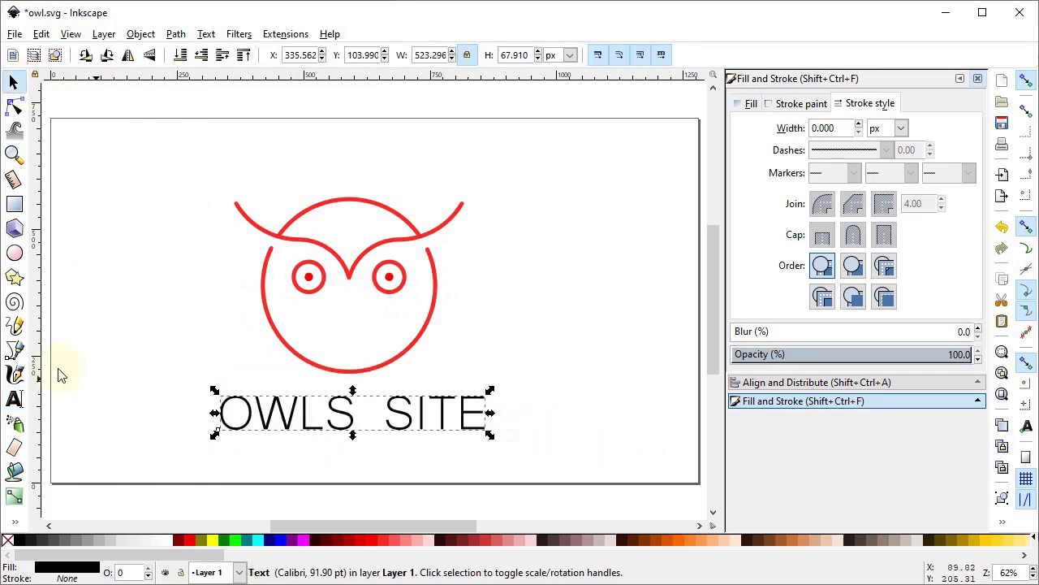
Set the letter spacing of the entire "OWLS SITE" text to 10 px
click(14, 398)
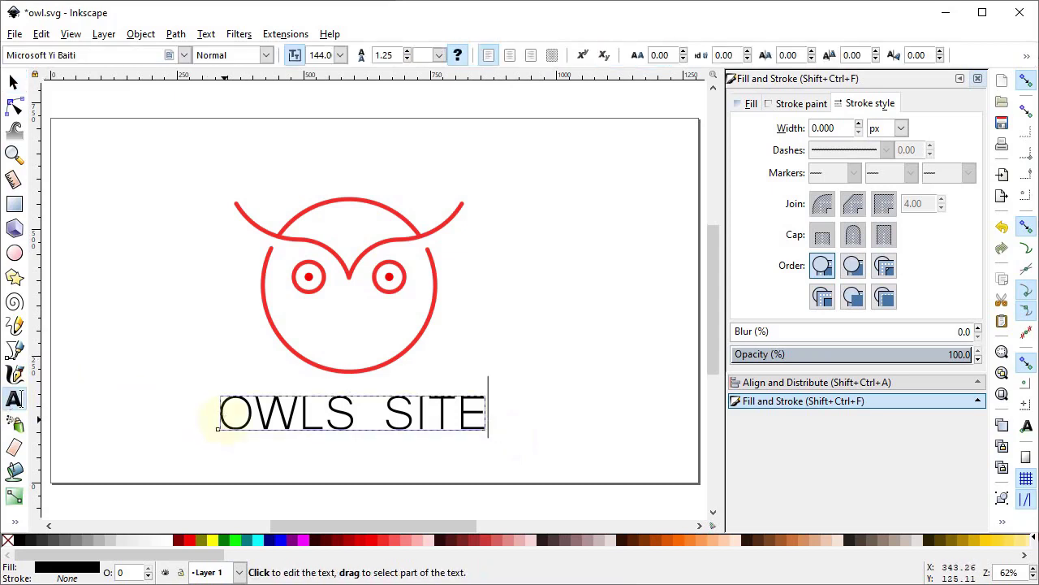
drag(220, 416, 487, 429)
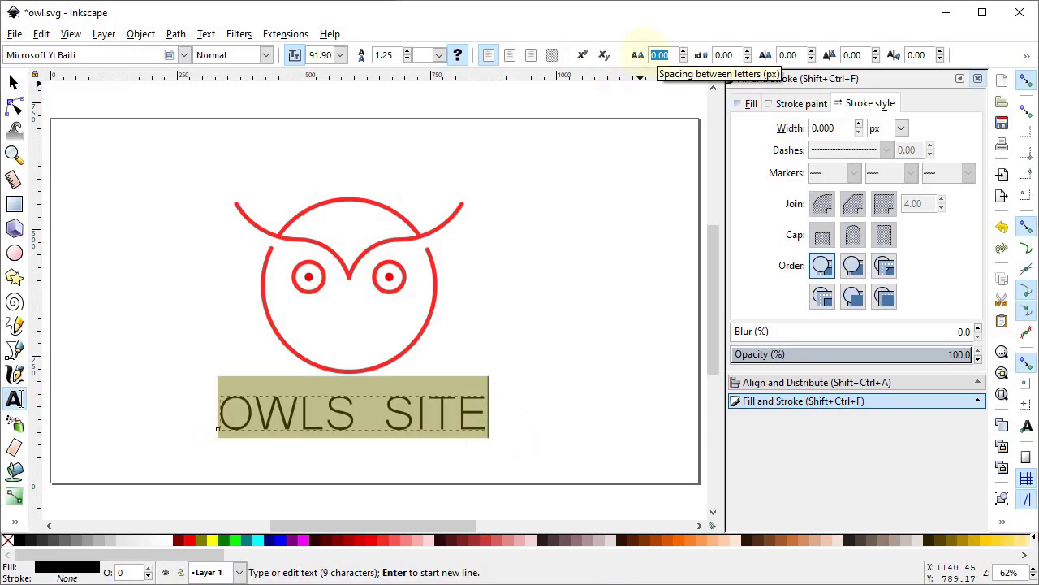
text(10)
key(Return)
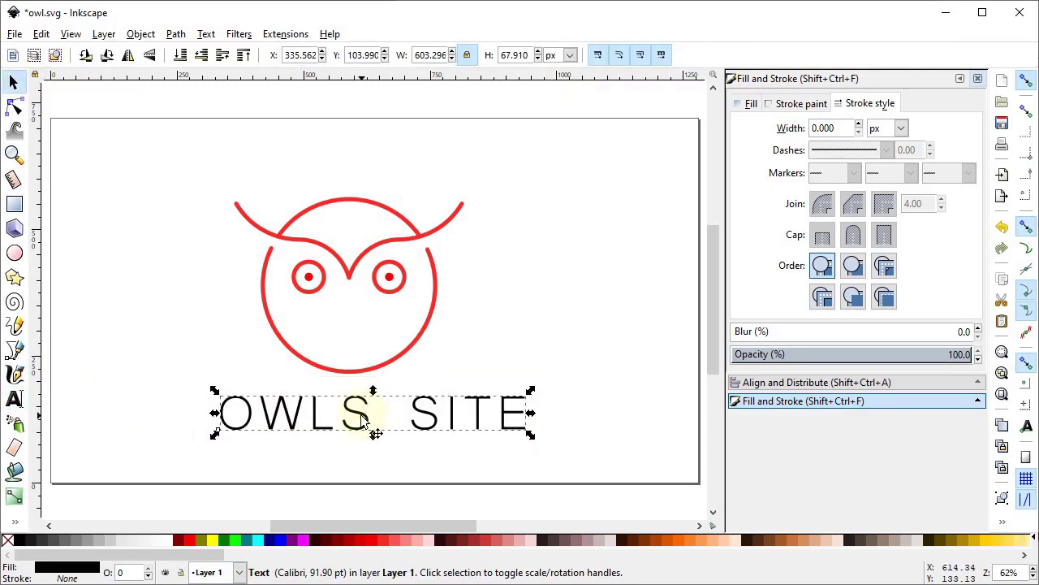
Centre the text and the owl group on a common vertical axis
shift+click(349, 366)
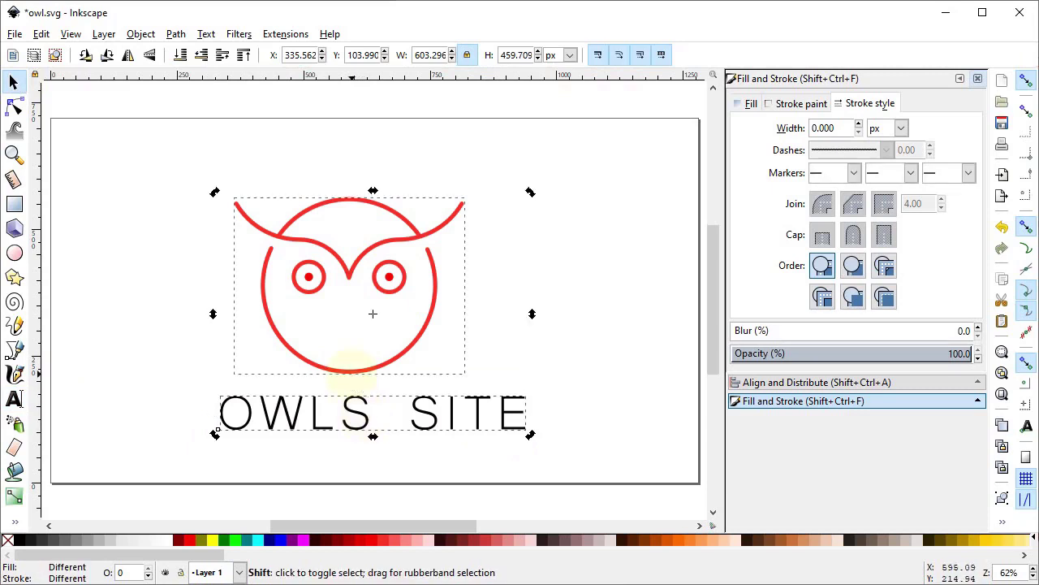
click(799, 387)
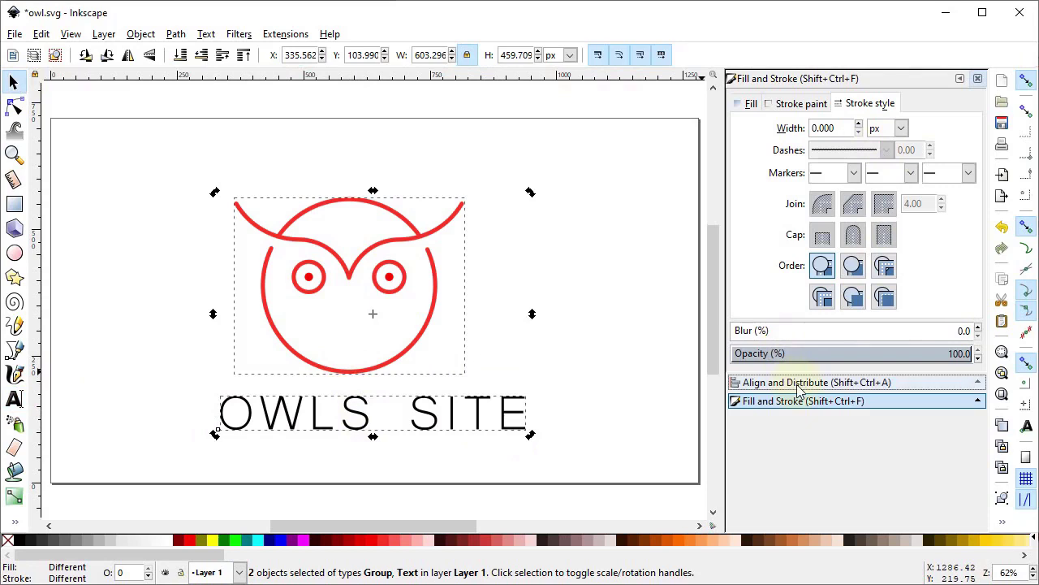
click(794, 383)
click(887, 157)
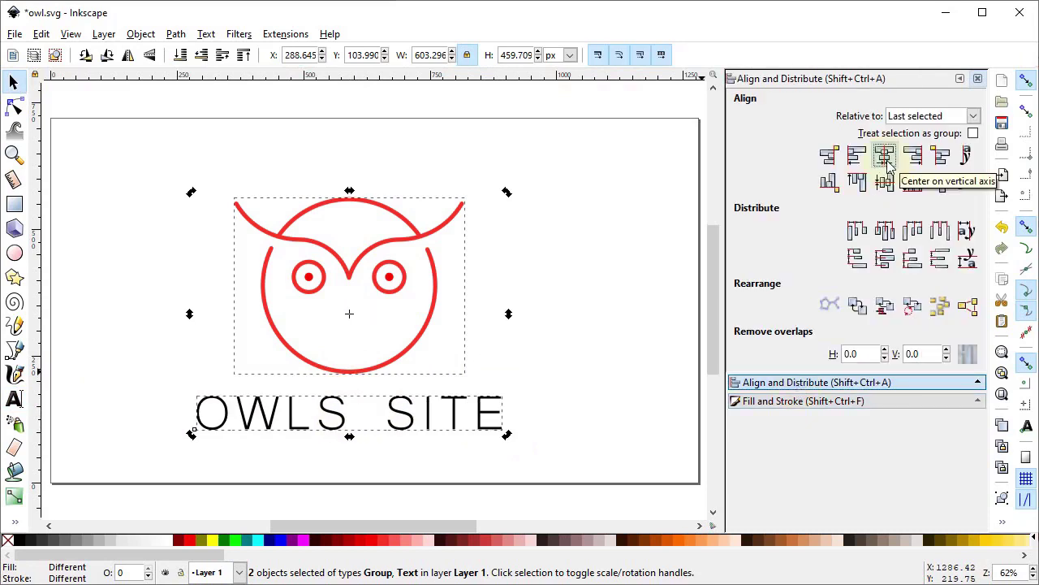
click(492, 382)
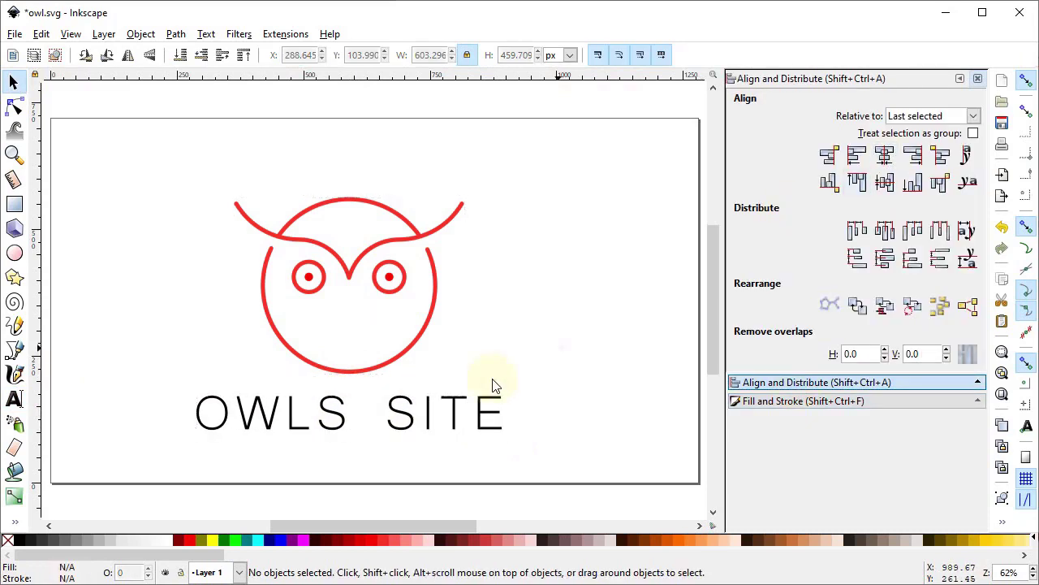
Move the text slightly down from the owl, and shift the owl and text together upward on the page
click(413, 414)
drag(406, 414, 410, 431)
drag(573, 182, 188, 402)
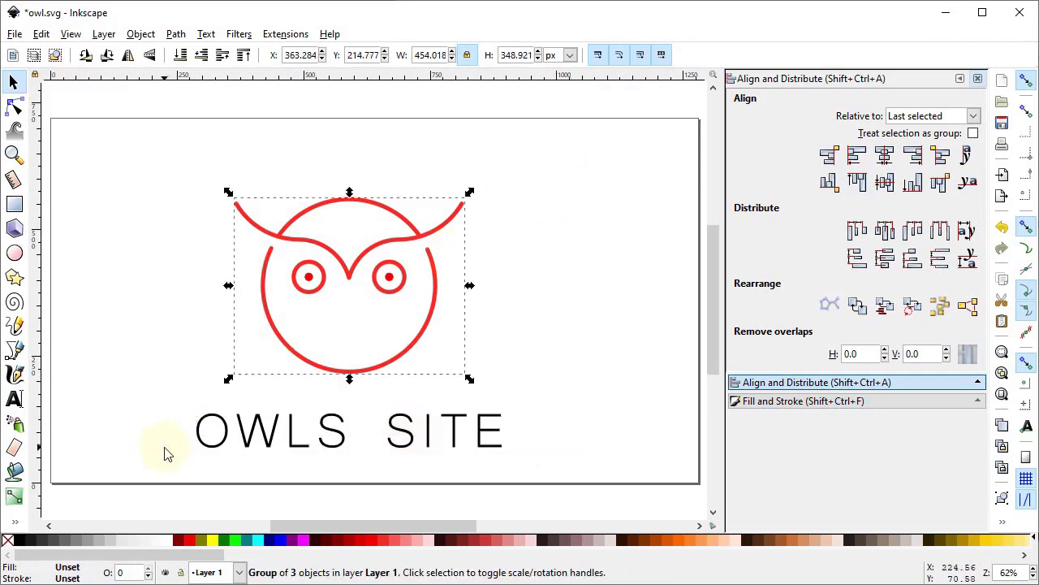
shift+click(345, 428)
mouse_move(349, 283)
mouse_down()
mouse_move(351, 252)
mouse_move(361, 264)
mouse_up()
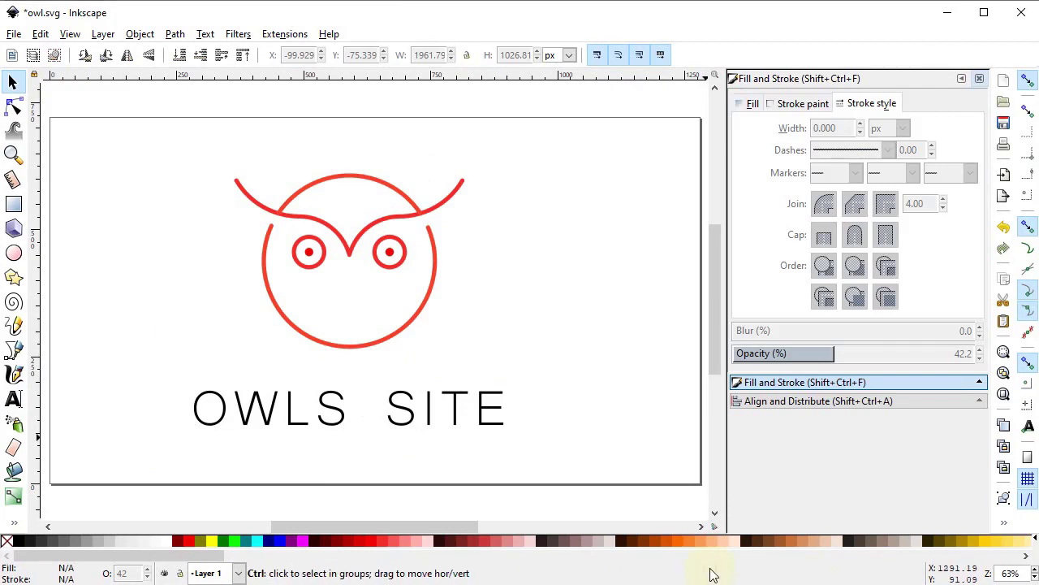
Paste the two colour swatches in place and draw a page-covering rectangle about 1285 x 724 px with no stroke
key(ctrl+alt+v)
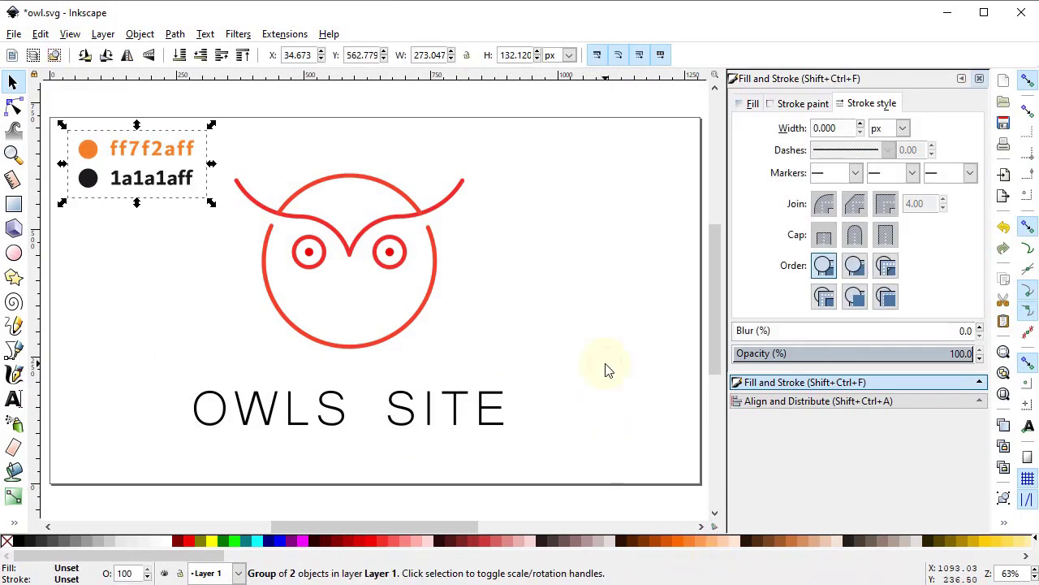
click(605, 370)
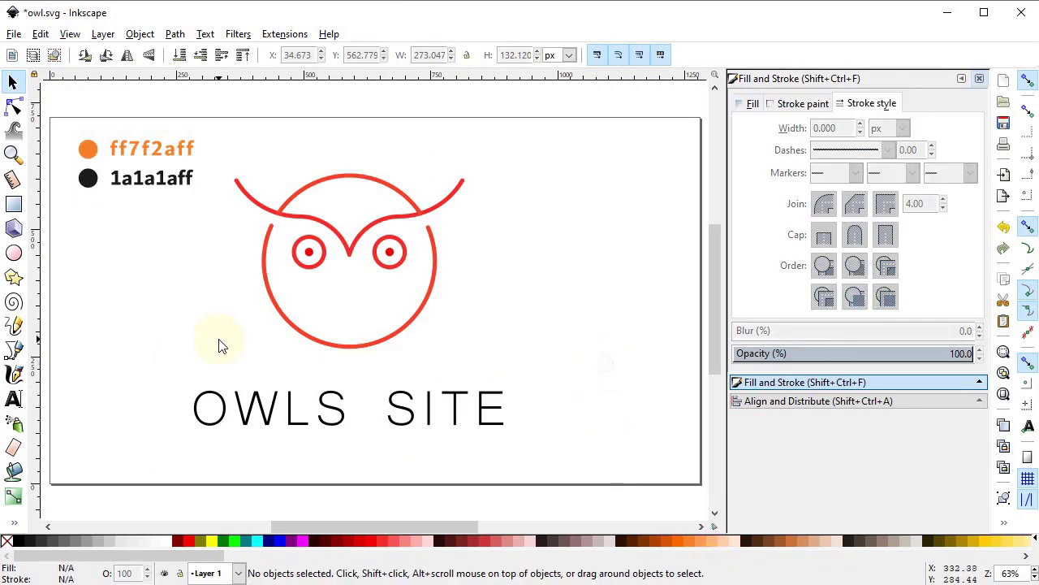
click(14, 204)
mouse_move(49, 118)
mouse_down()
mouse_move(539, 388)
mouse_move(708, 498)
mouse_move(701, 484)
mouse_up()
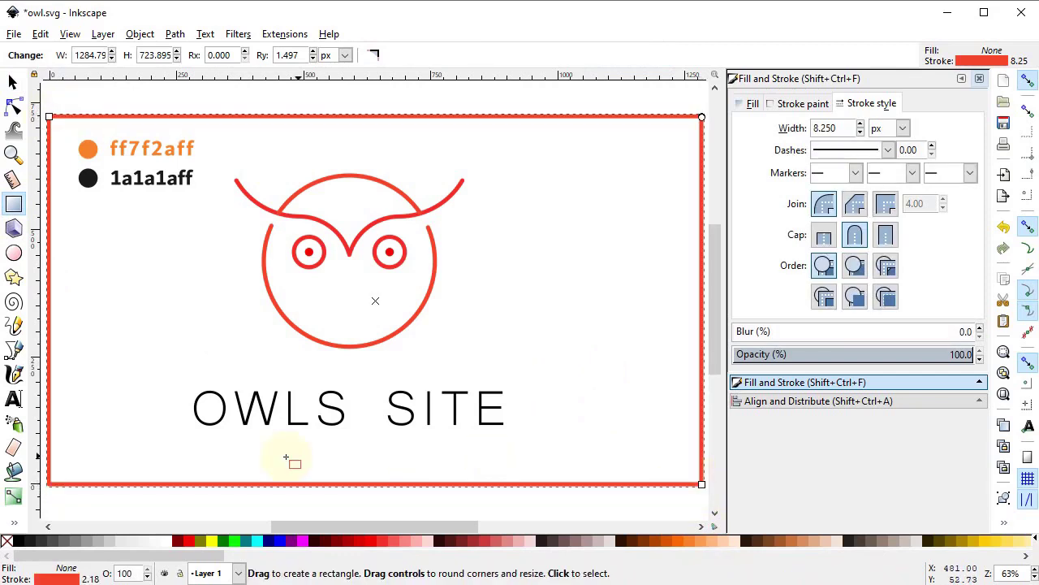
shift+click(7, 542)
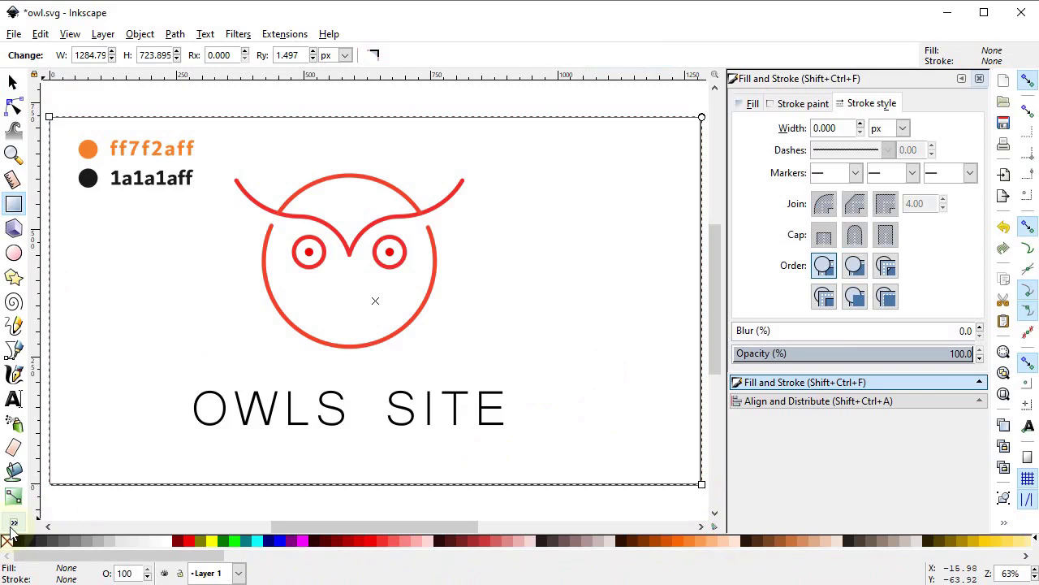
Fill the page rectangle with the 1a1a1aff swatch colour using the Dropper and lower it behind all other objects
click(14, 522)
click(42, 539)
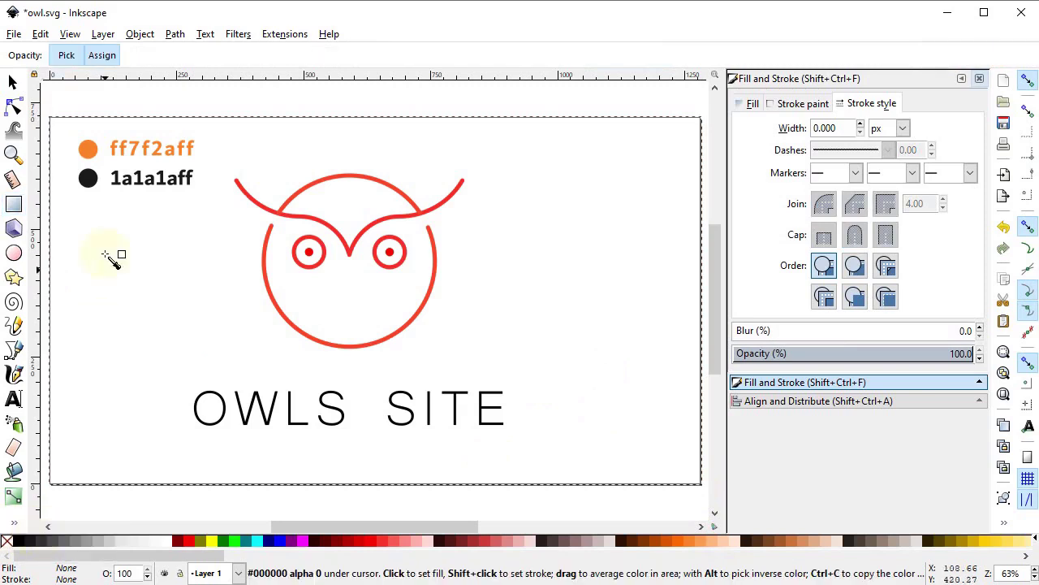
click(89, 181)
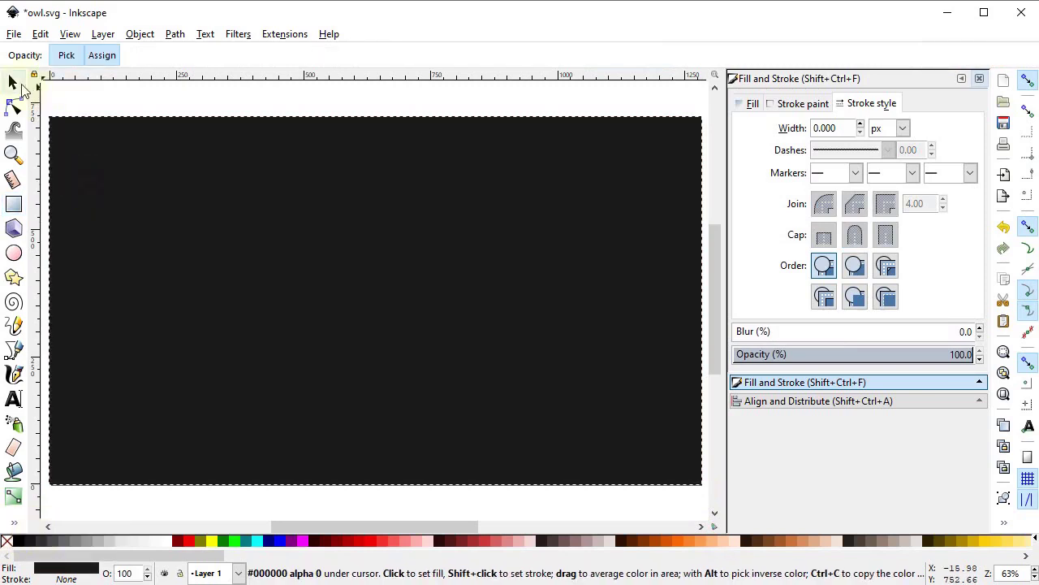
click(12, 81)
click(180, 54)
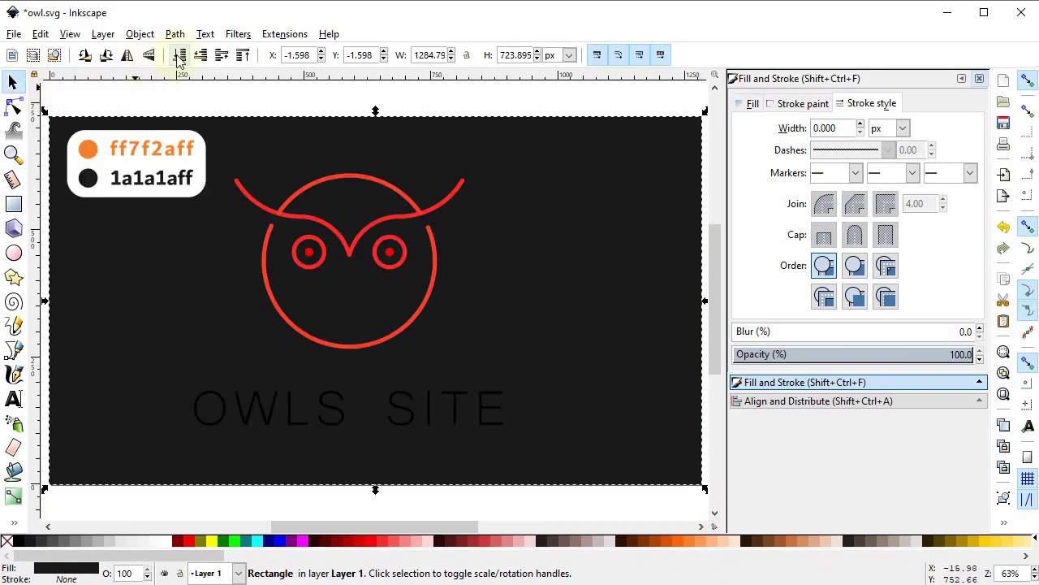
Set the stroke of all owl lines and outer eye circles, without the pupils, to the ff7f2aff swatch colour
click(362, 176)
drag(215, 108, 483, 366)
shift+click(309, 253)
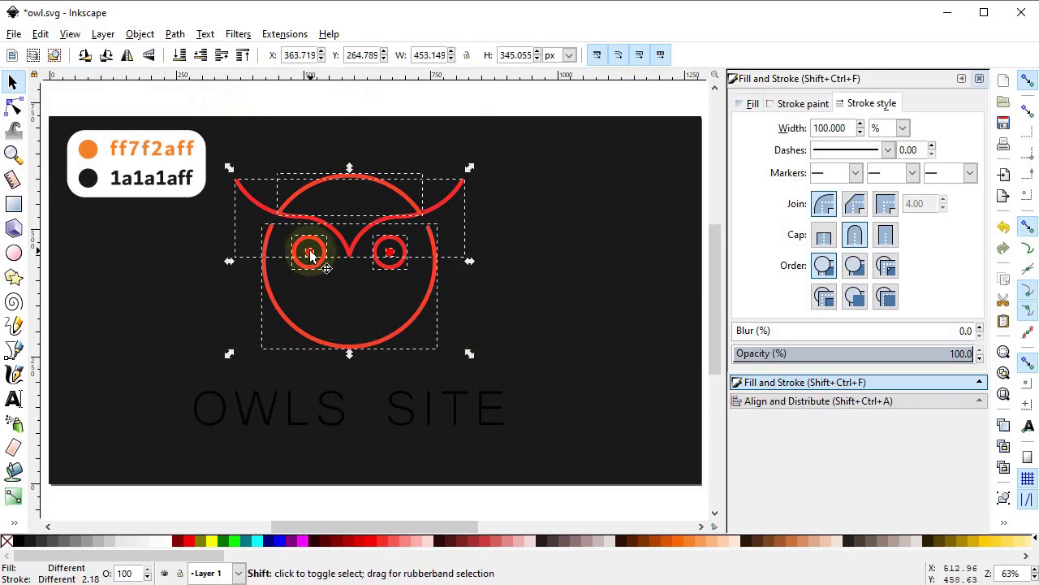
shift+click(389, 253)
right_click(23, 510)
click(58, 533)
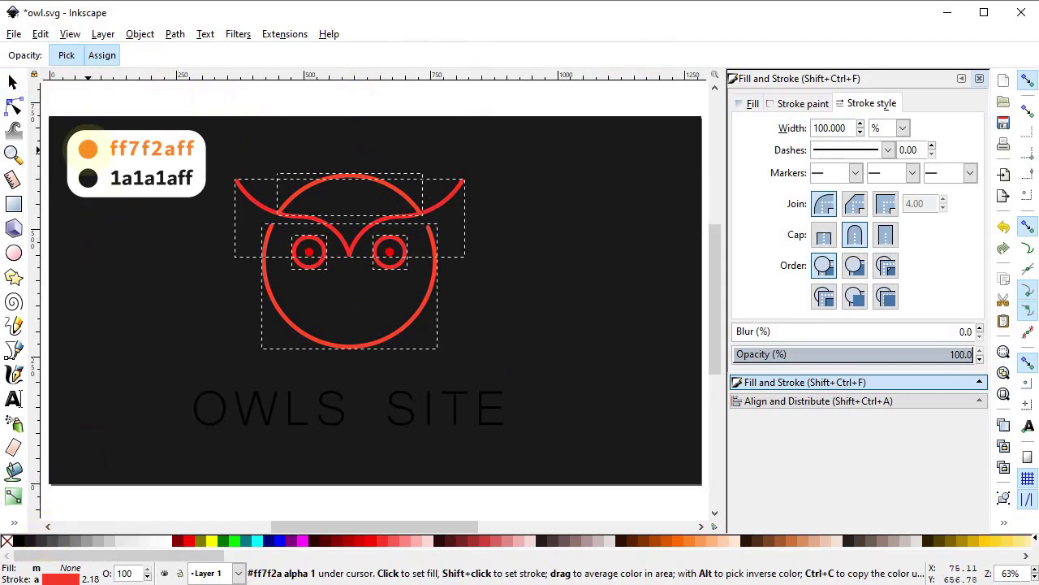
shift+click(88, 149)
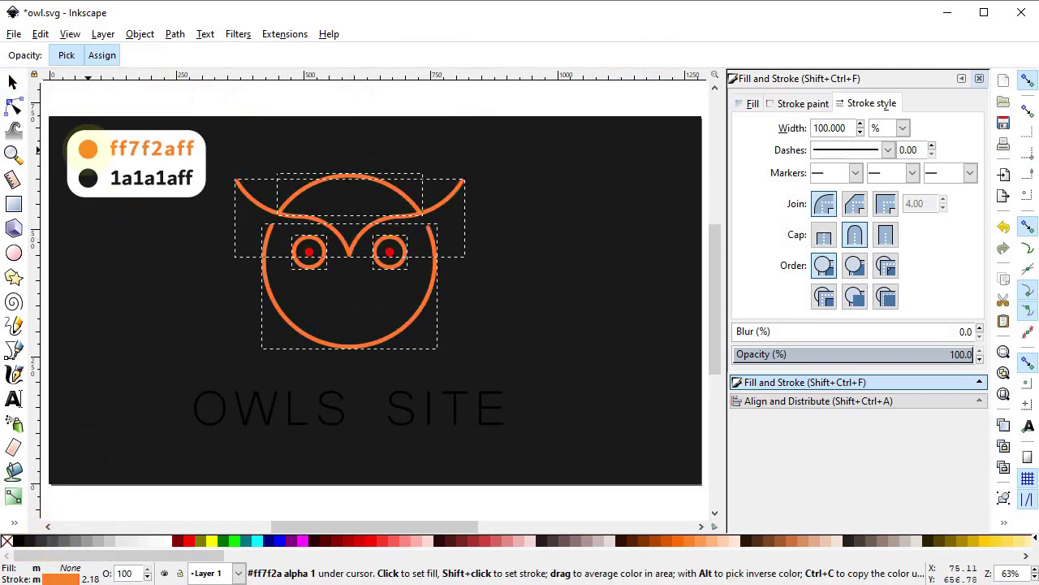
click(13, 83)
click(322, 281)
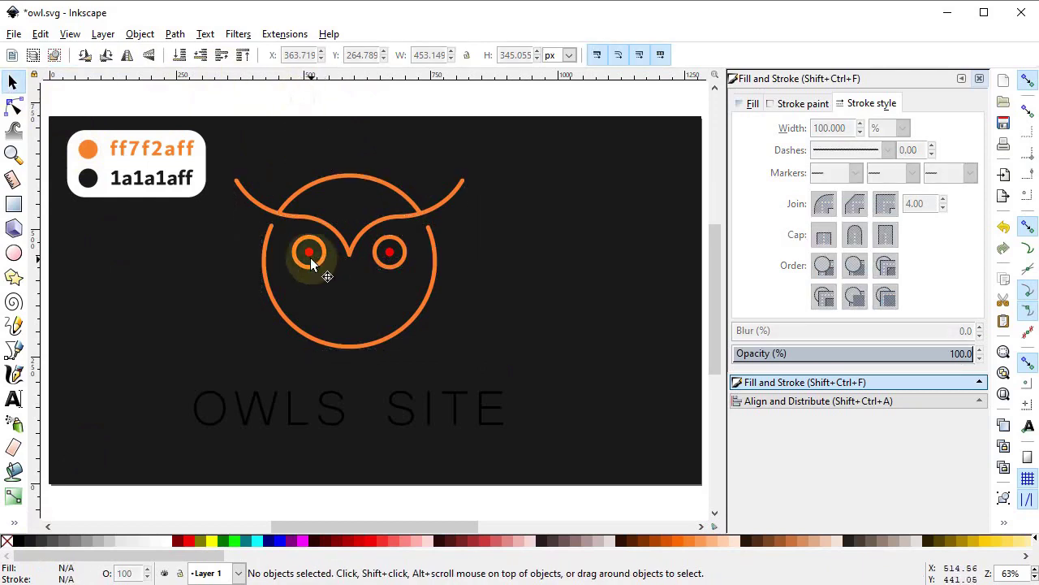
Fill both pupil dots with the ff7f2aff swatch colour using the Dropper
click(311, 257)
shift+click(393, 255)
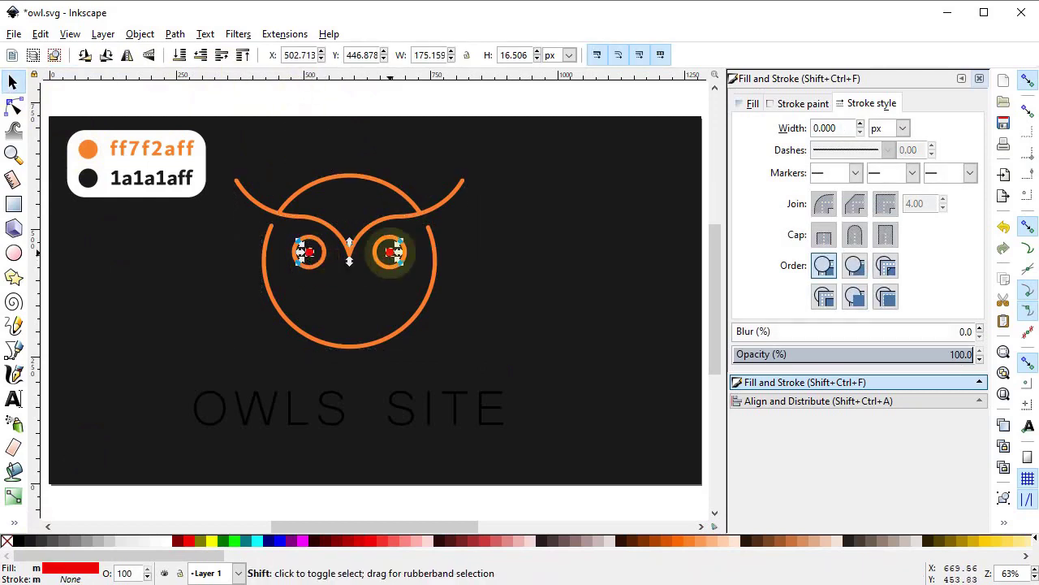
click(13, 523)
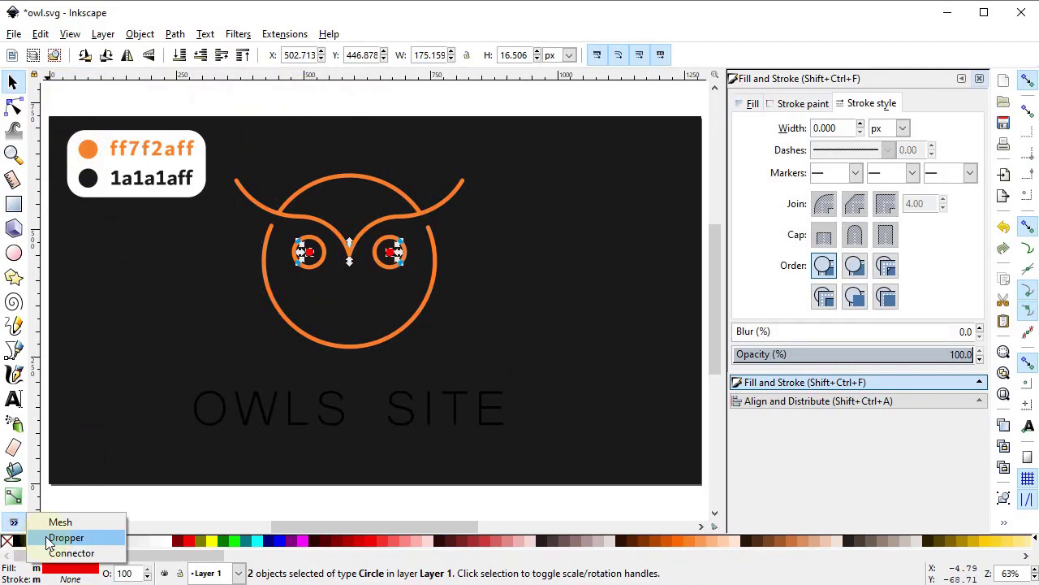
click(49, 543)
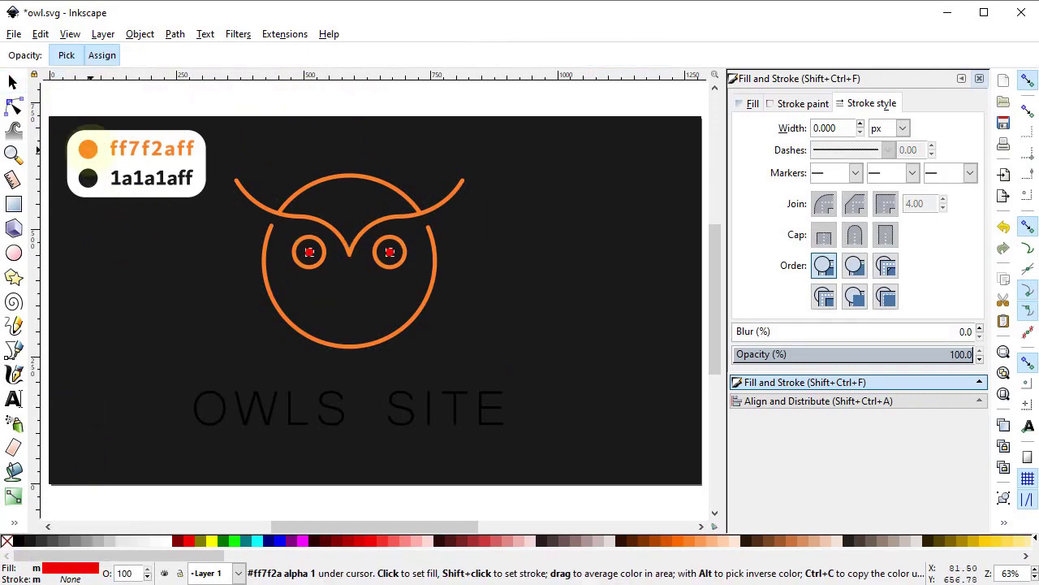
click(88, 149)
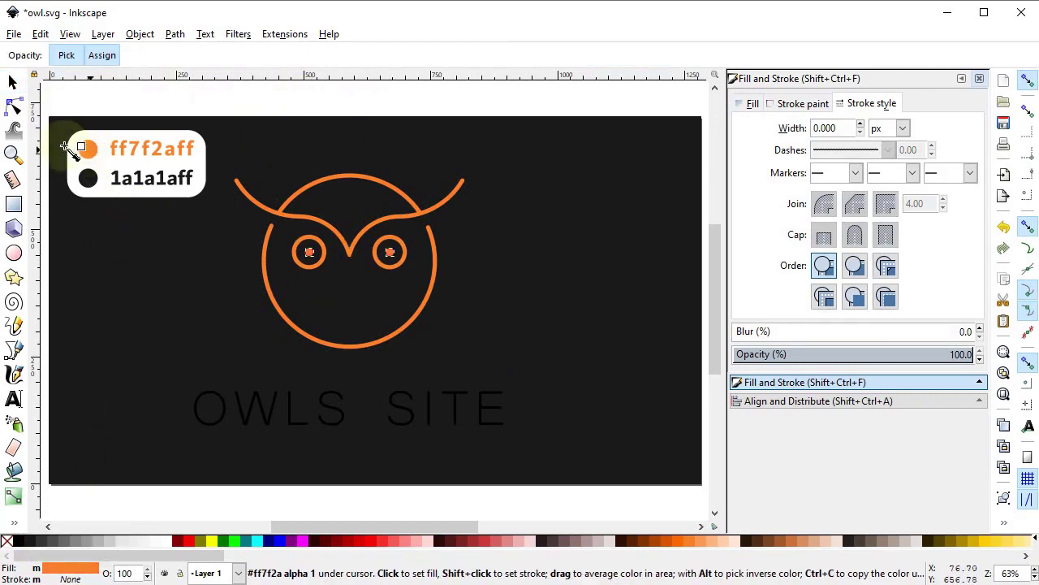
click(12, 81)
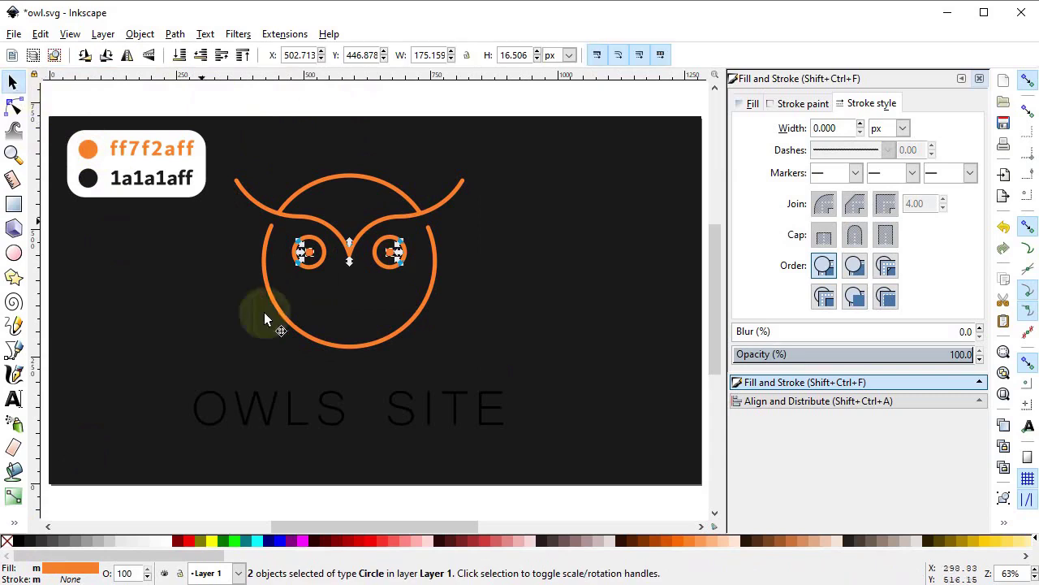
Fill the "OWLS SITE" text with the ff7f2aff swatch colour using the Dropper
click(289, 424)
click(15, 524)
click(49, 538)
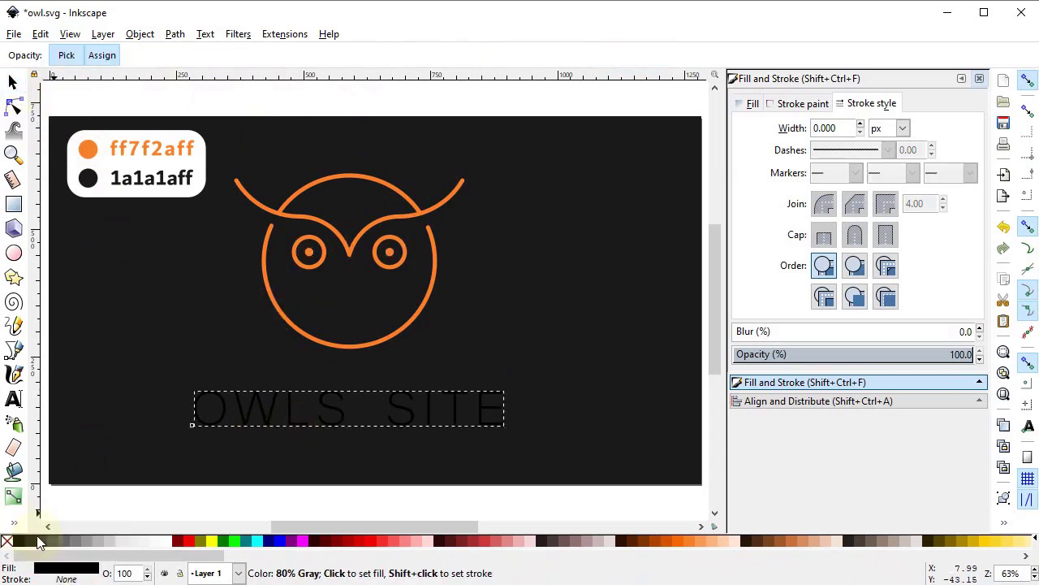
click(88, 149)
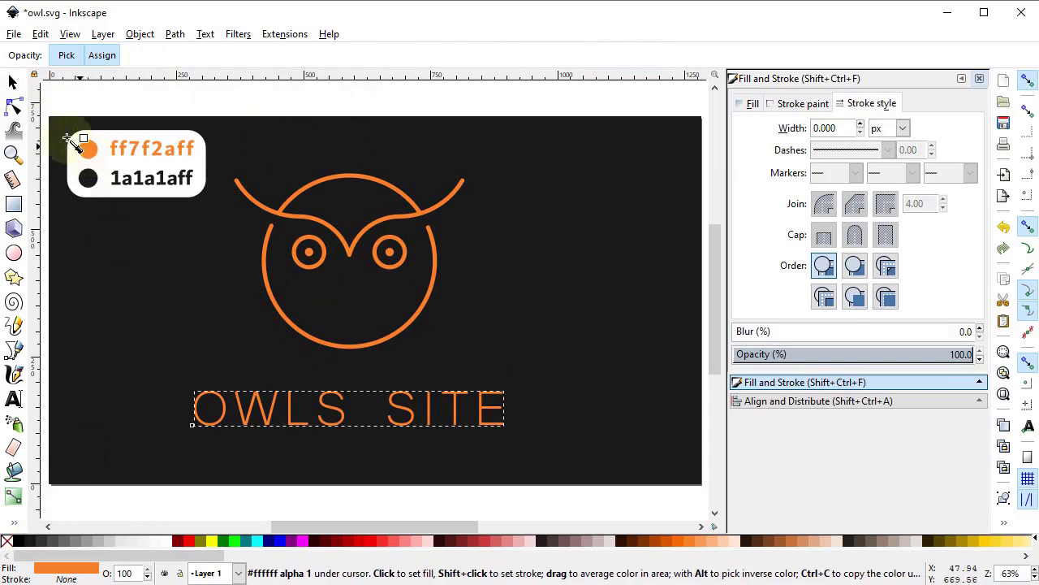
click(12, 81)
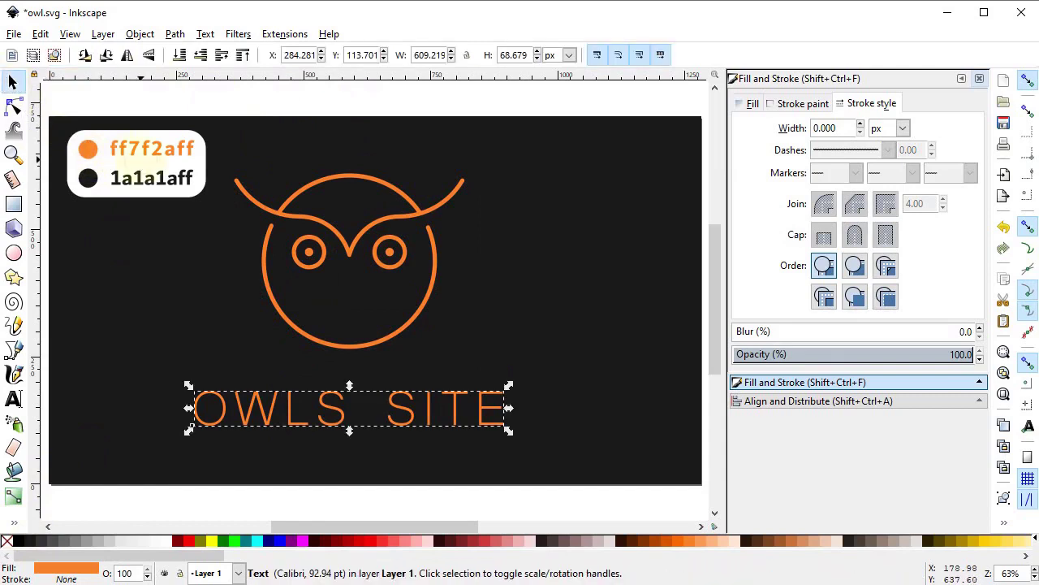